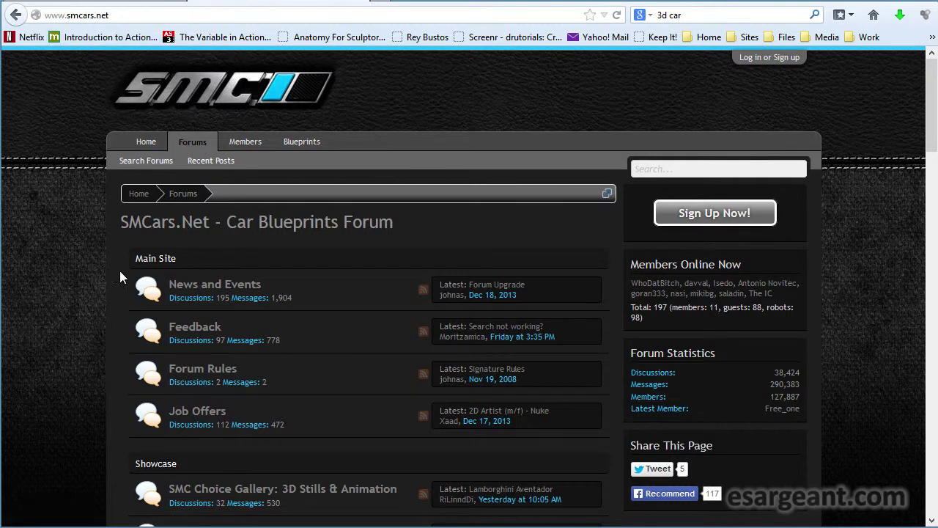
Open the Aston Martin section in the A-E group of the SMCars Blueprints: Archive
click(308, 147)
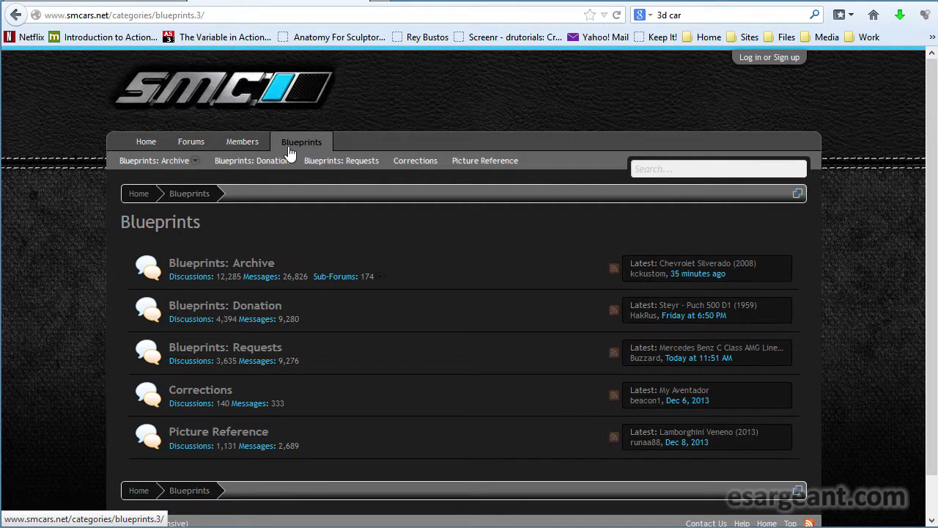
click(226, 266)
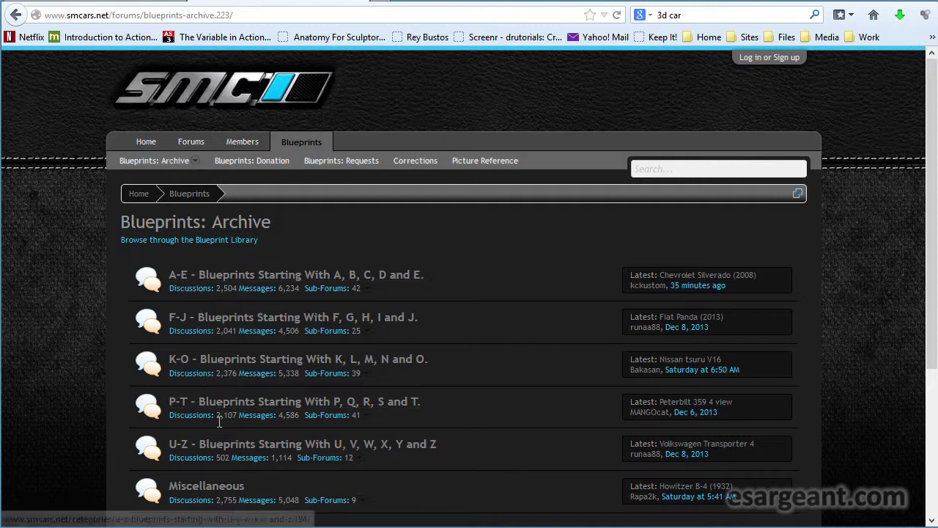
click(267, 275)
scroll(264, 275, down, 3)
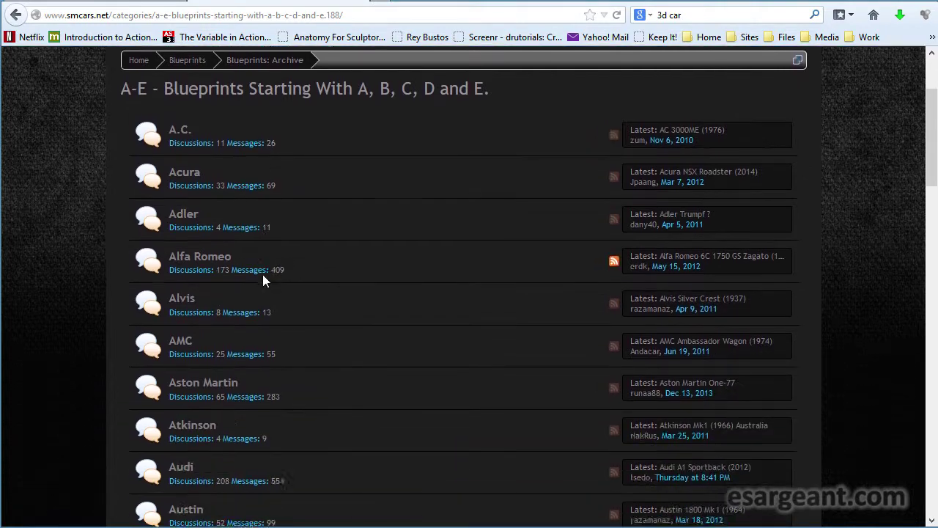
click(198, 272)
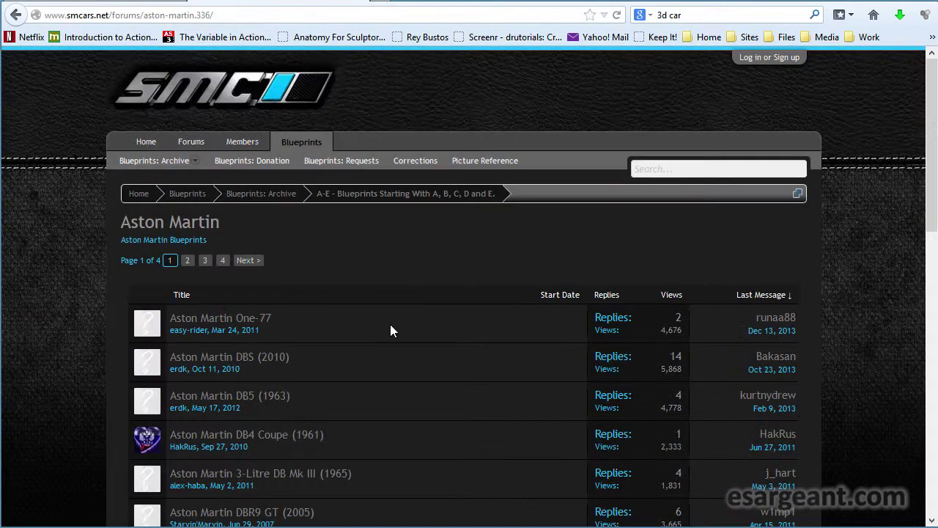
Open the Aston Martin DBS (2010) thread, view its attached blueprint image, and return from it
scroll(391, 324, down, 2)
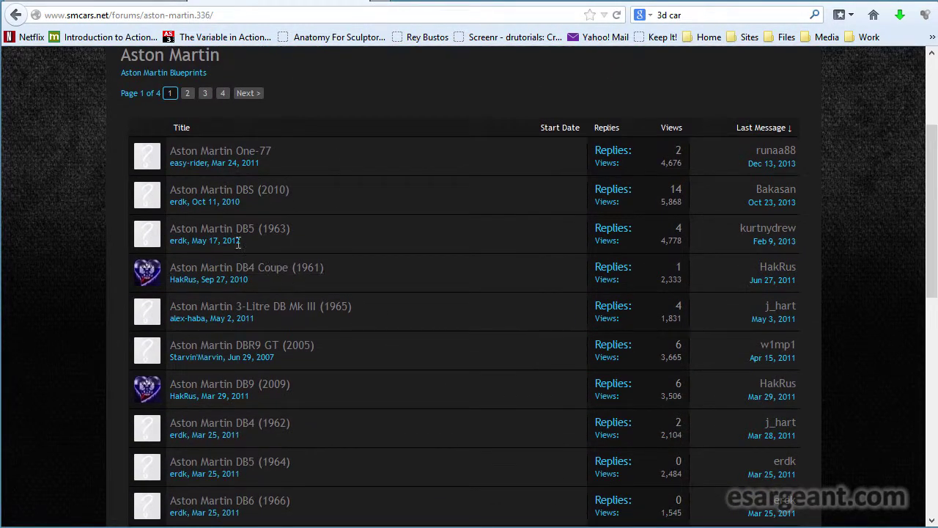
click(217, 192)
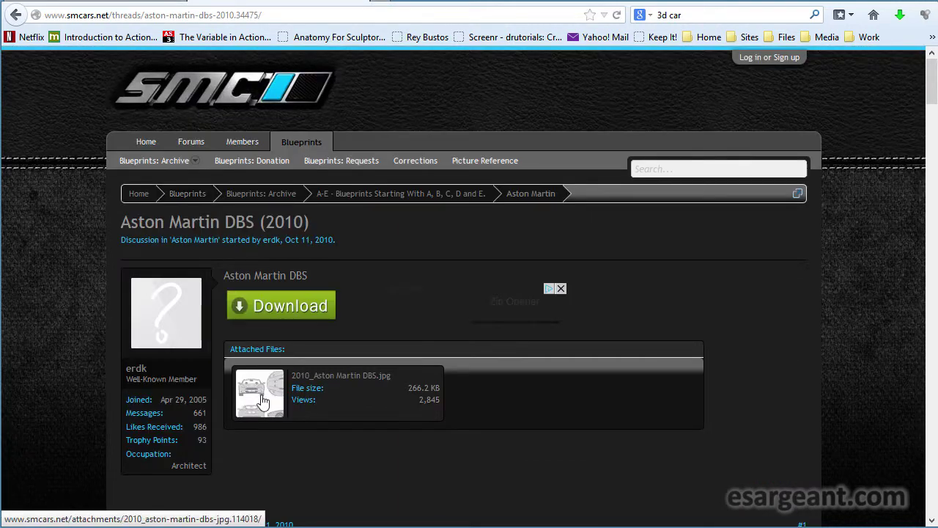
click(258, 399)
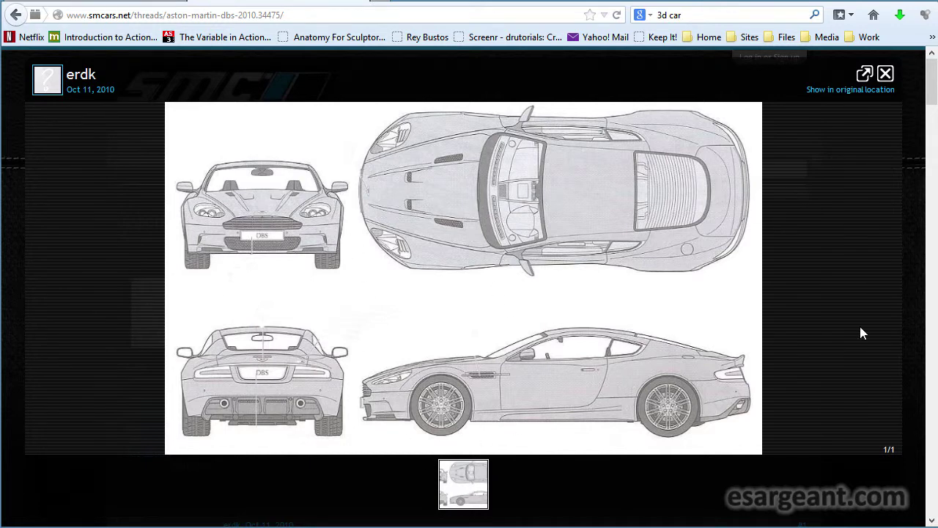
click(17, 15)
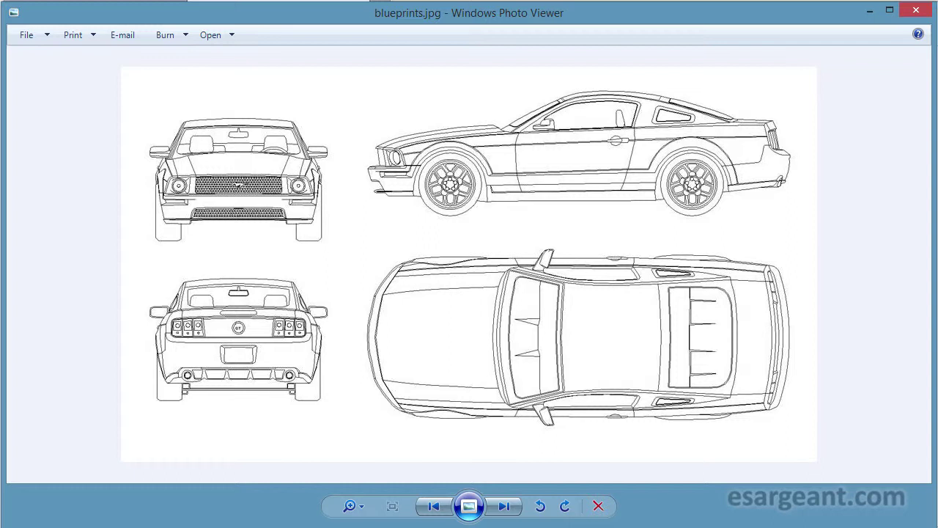
Minimize the blueprint image, paste the copied Mustang reference images into the Ref folder, and enlarge the folder window
click(870, 11)
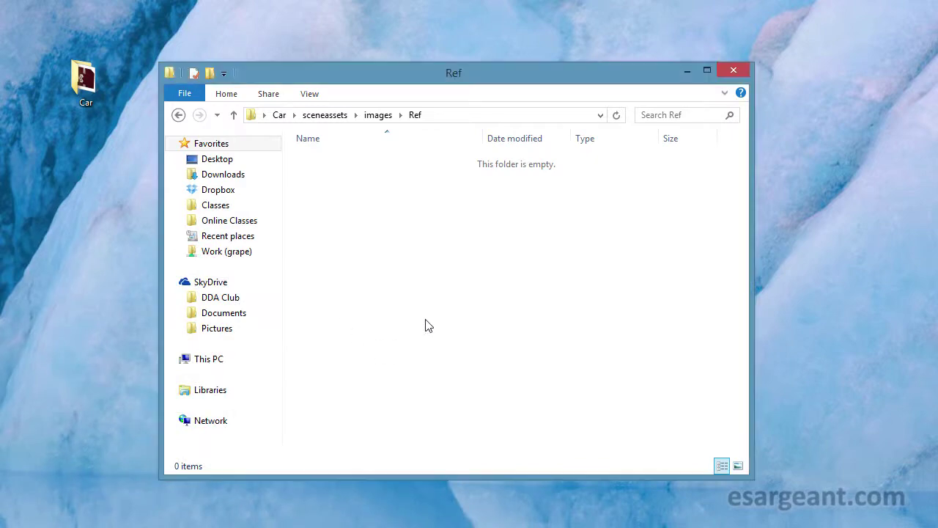
key(ctrl+v)
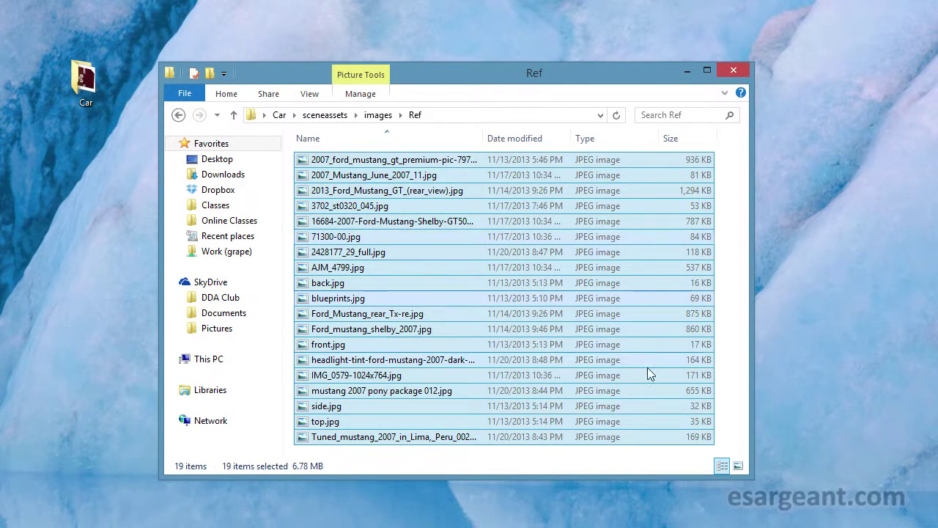
click(607, 455)
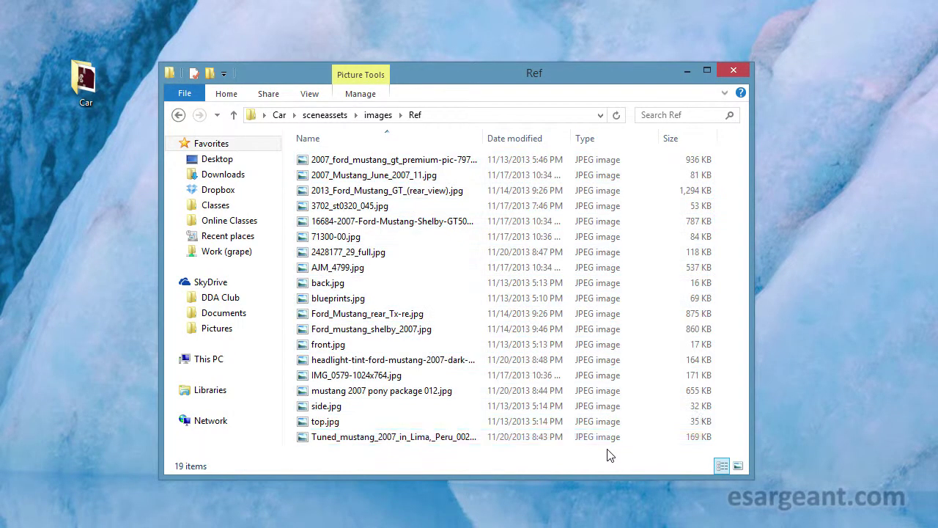
drag(759, 484, 764, 525)
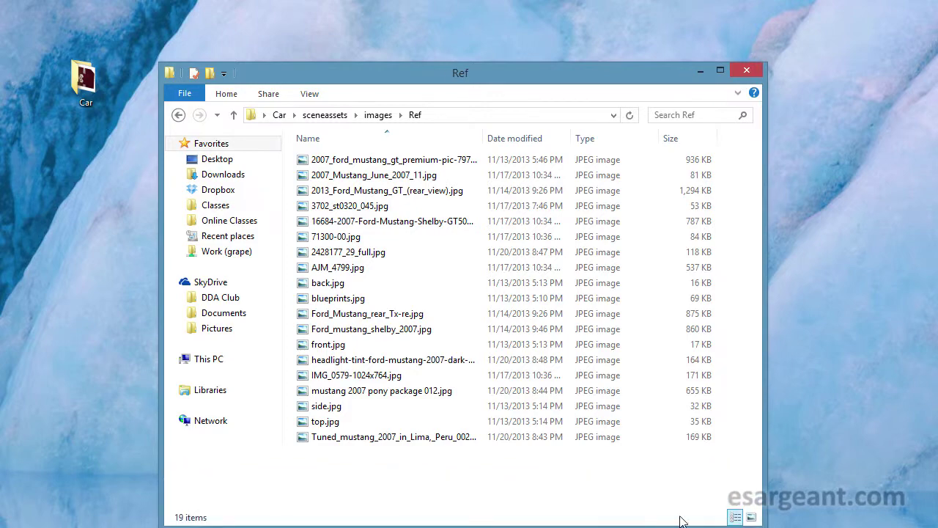
View the Mustang reference photos, starting with the 2007_ford_mustang_gt_premium image
click(379, 162)
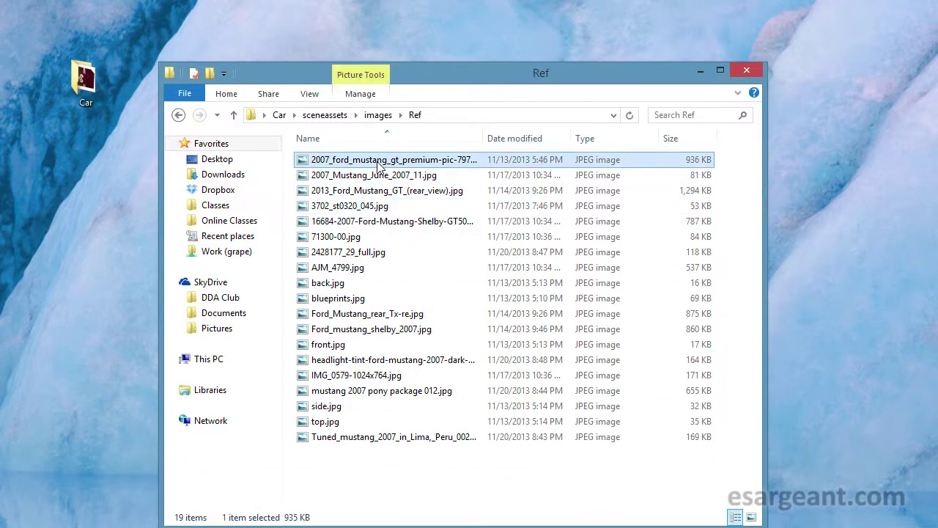
double_click(379, 162)
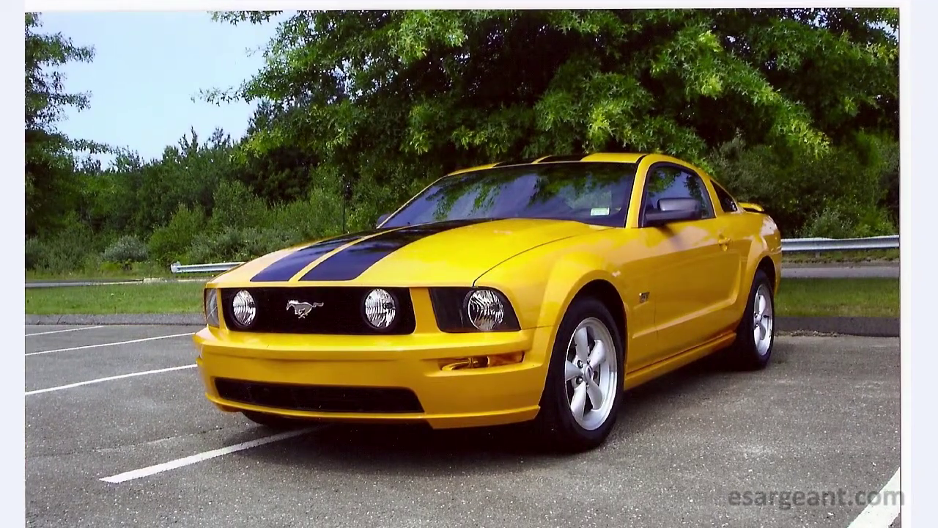
key(Right)
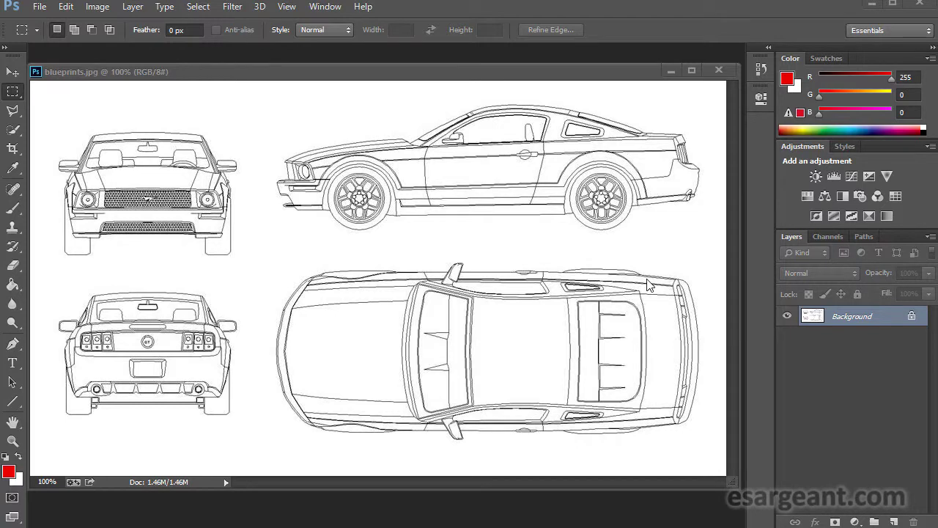
Show the rulers on blueprints.jpg, then add a vertical guide between the front and side views and a horizontal guide beneath the side view
drag(386, 74, 388, 63)
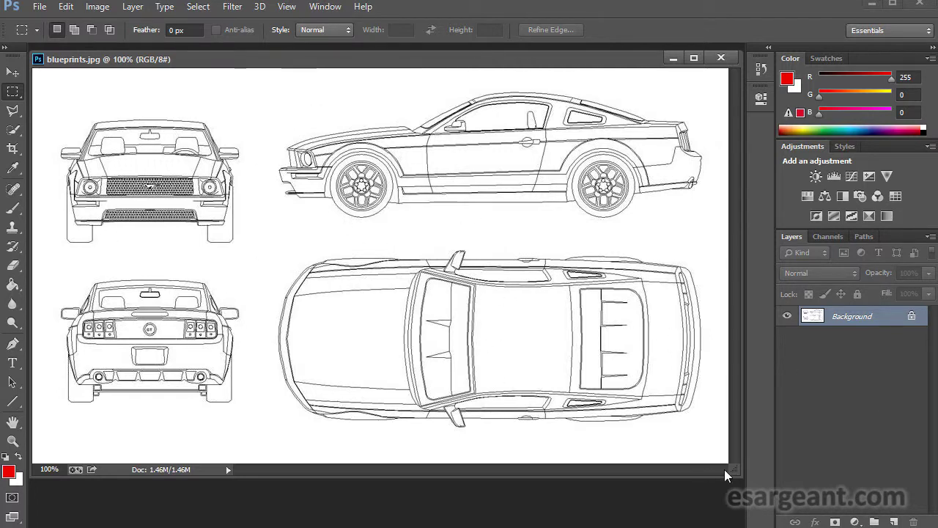
drag(739, 475, 741, 509)
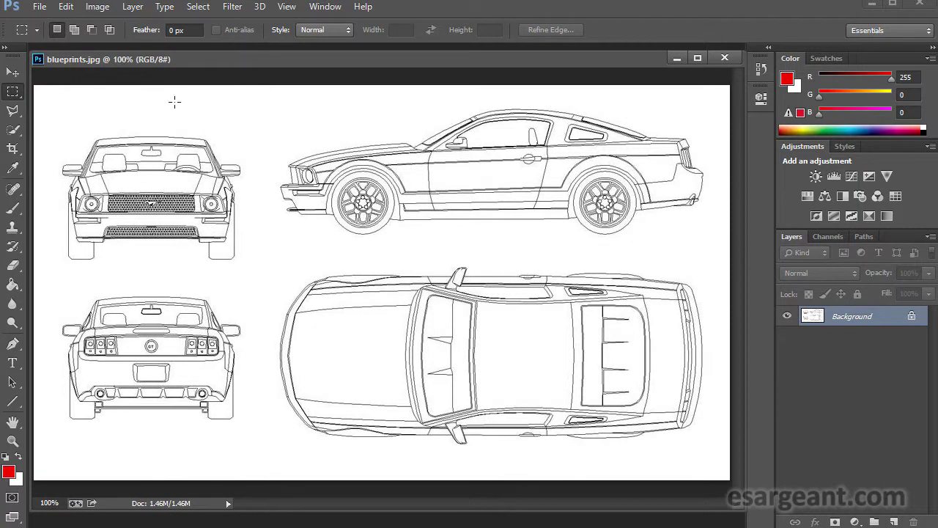
mouse_move(156, 64)
mouse_down()
mouse_move(149, 54)
mouse_move(154, 61)
mouse_up()
key(ctrl+r)
drag(44, 241, 277, 259)
drag(346, 75, 368, 262)
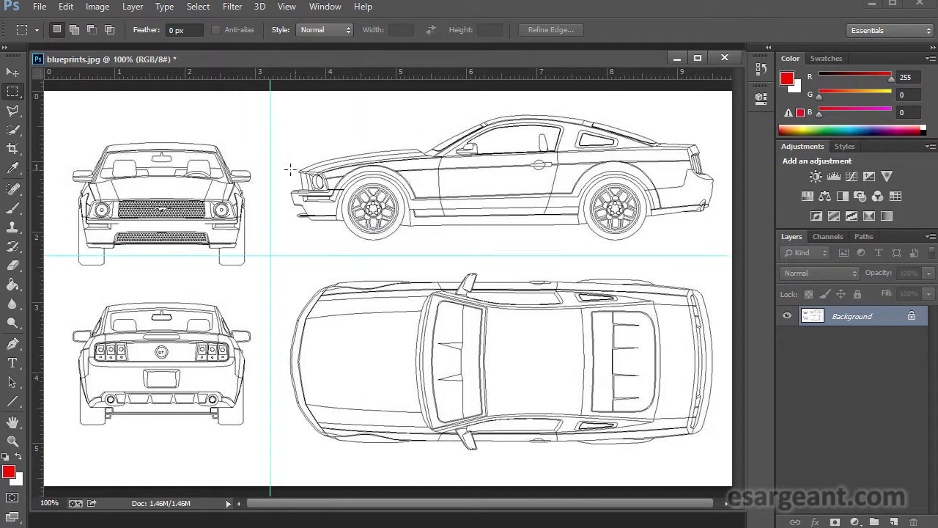
Add horizontal guides around the rear and top views and above the side view, plus a vertical guide beside the front view
drag(214, 75, 199, 288)
drag(223, 71, 228, 475)
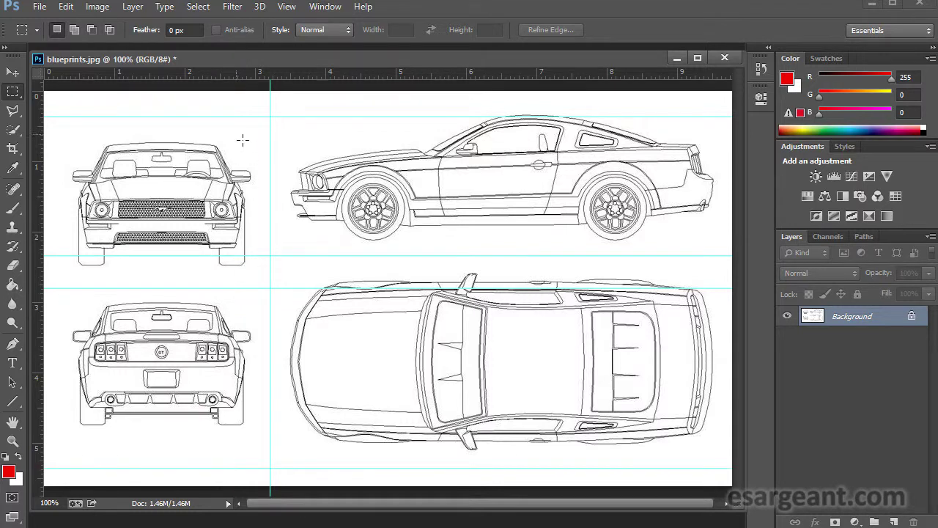
drag(237, 78, 225, 457)
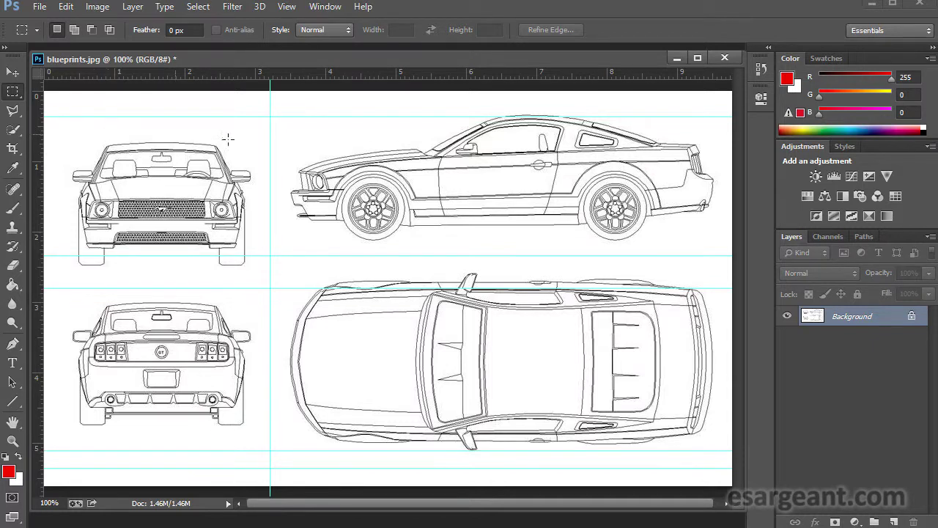
drag(41, 270, 59, 269)
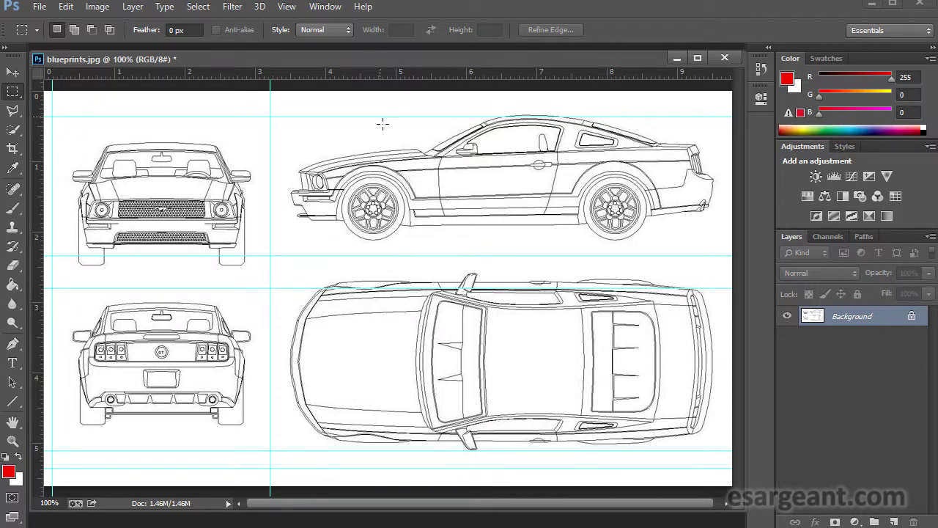
drag(372, 76, 385, 101)
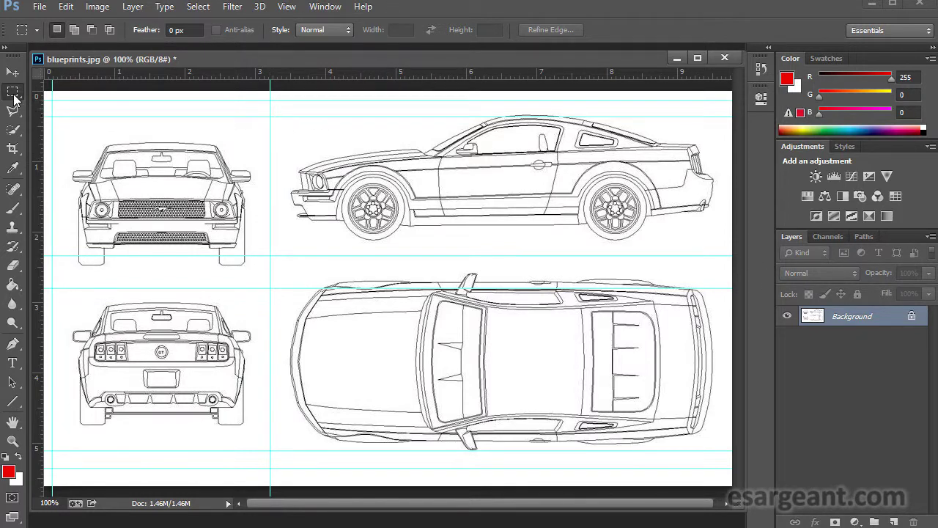
Select and copy the guide-bounded side view, then paste it into a new 641 × 211 pixel document with a white background
drag(271, 101, 755, 264)
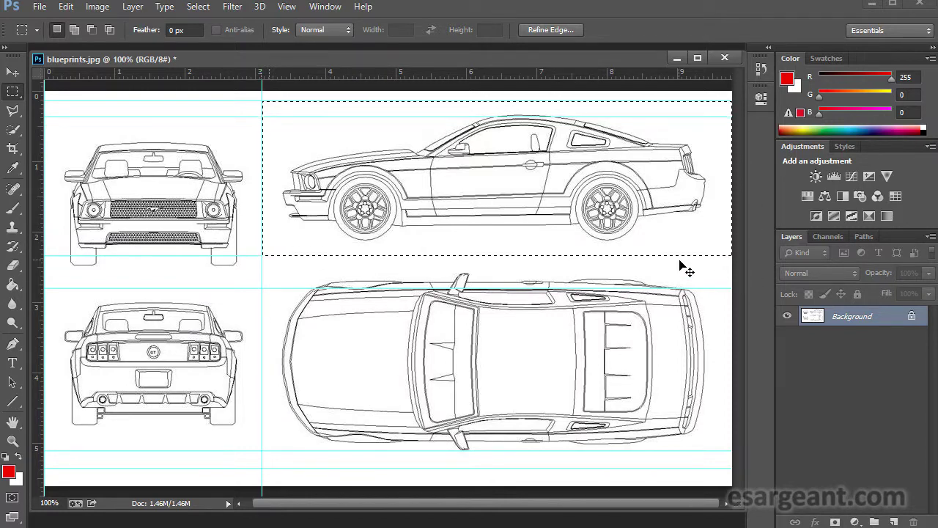
key(ctrl+n)
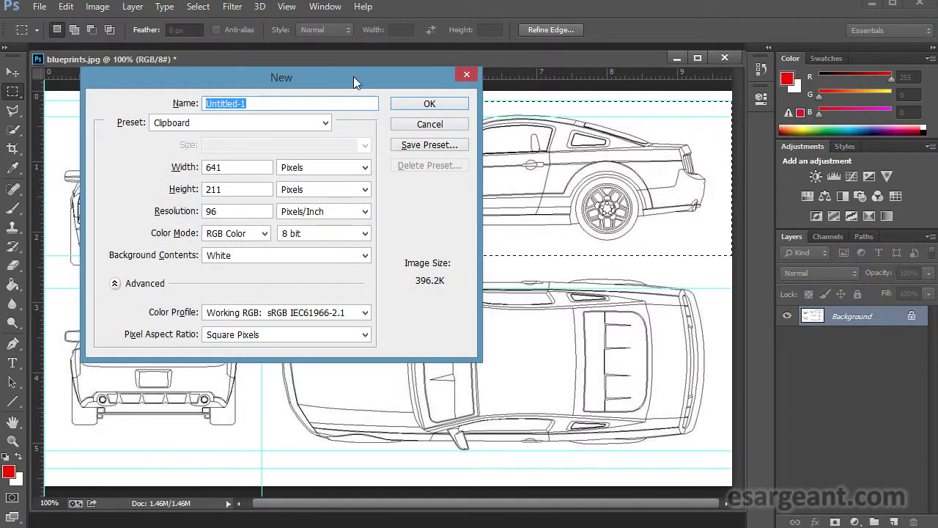
drag(346, 76, 424, 82)
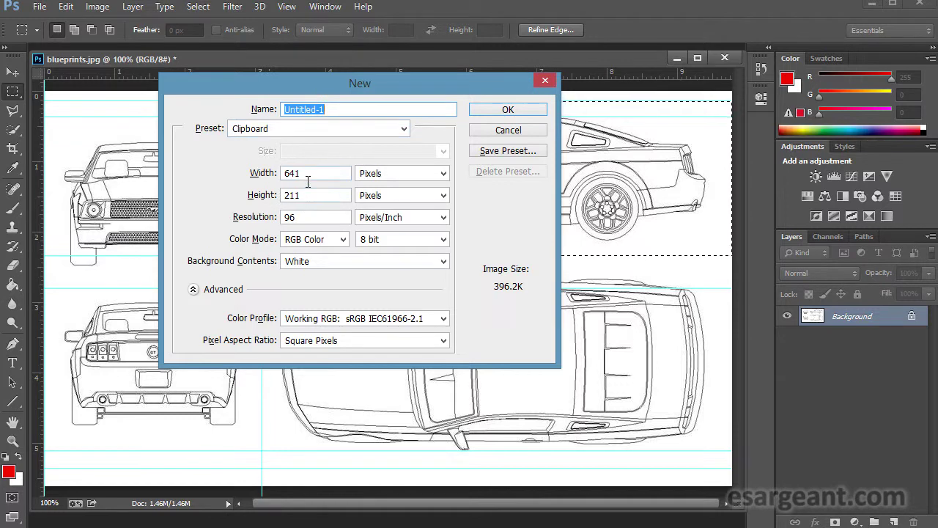
click(495, 110)
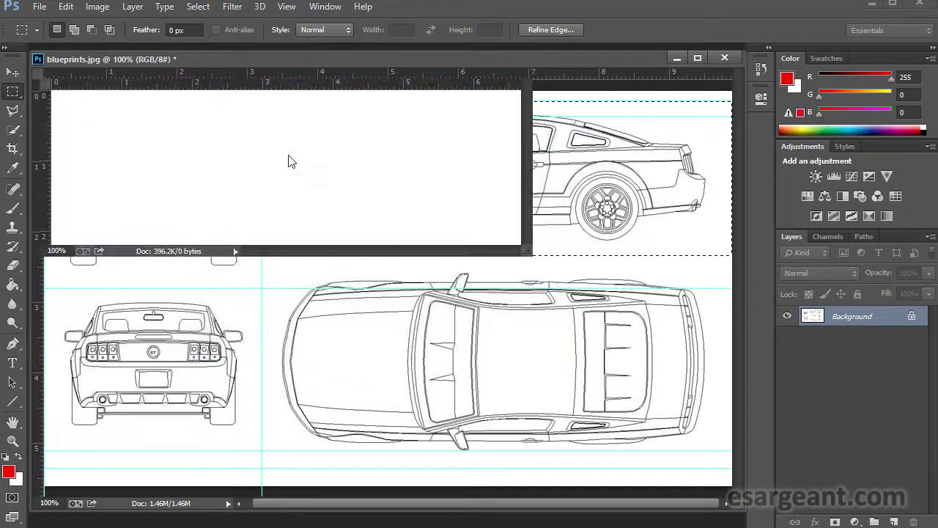
key(ctrl+v)
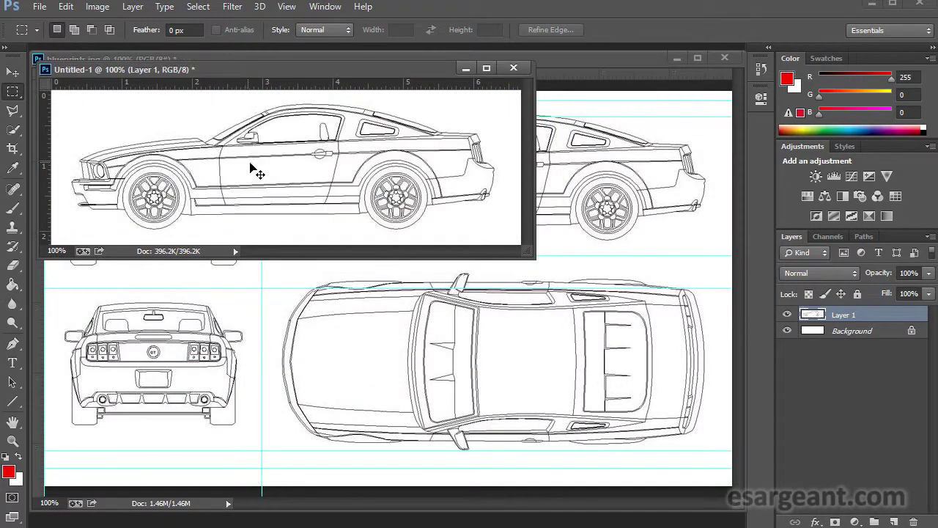
drag(296, 69, 438, 153)
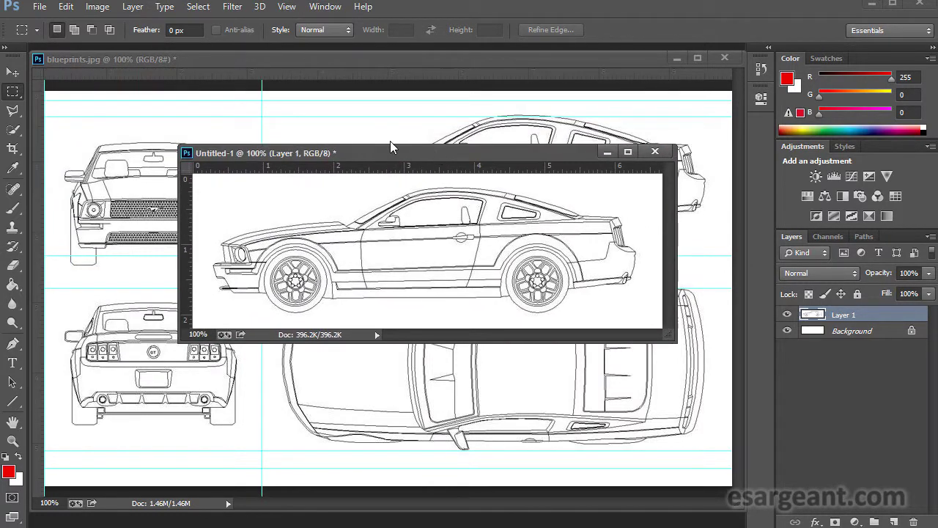
Save the side view as a PNG named side in the Ref folder with default PNG options, then close the document without saving further changes
key(ctrl+s)
drag(434, 158, 291, 46)
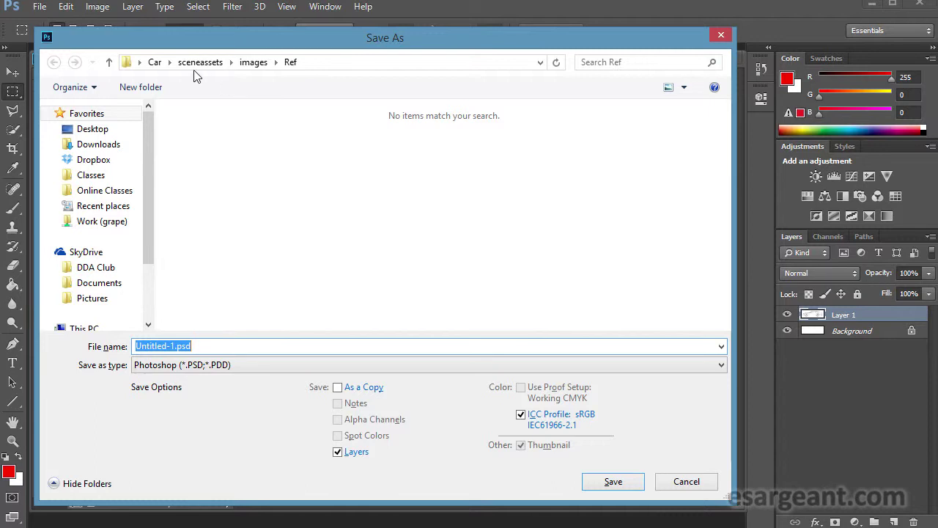
click(177, 367)
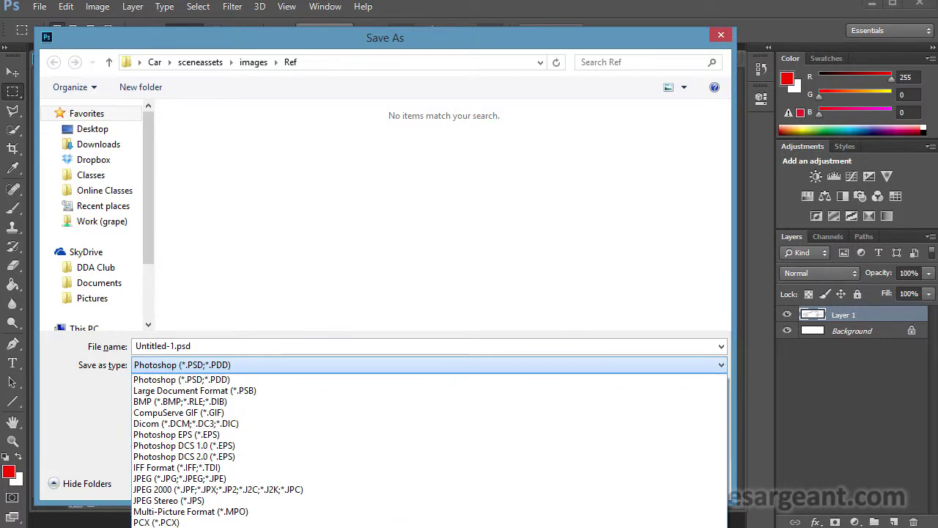
click(170, 526)
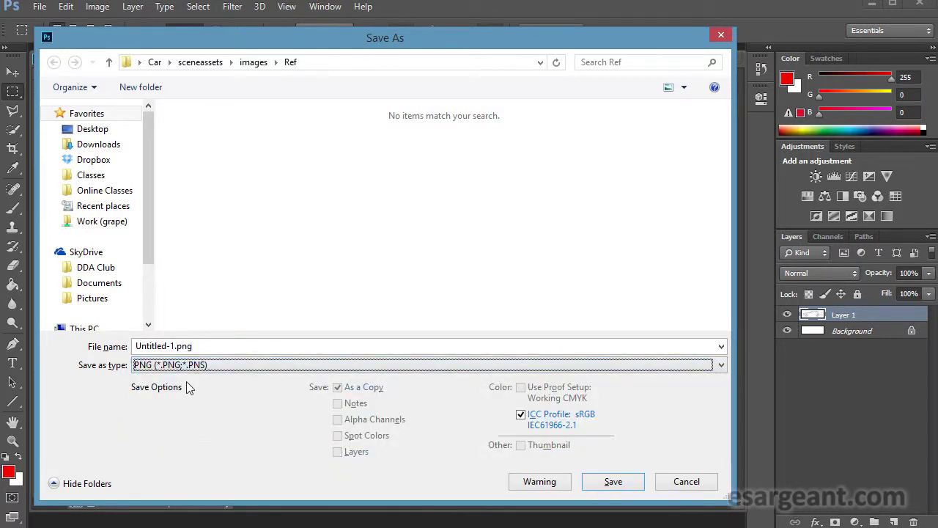
double_click(184, 351)
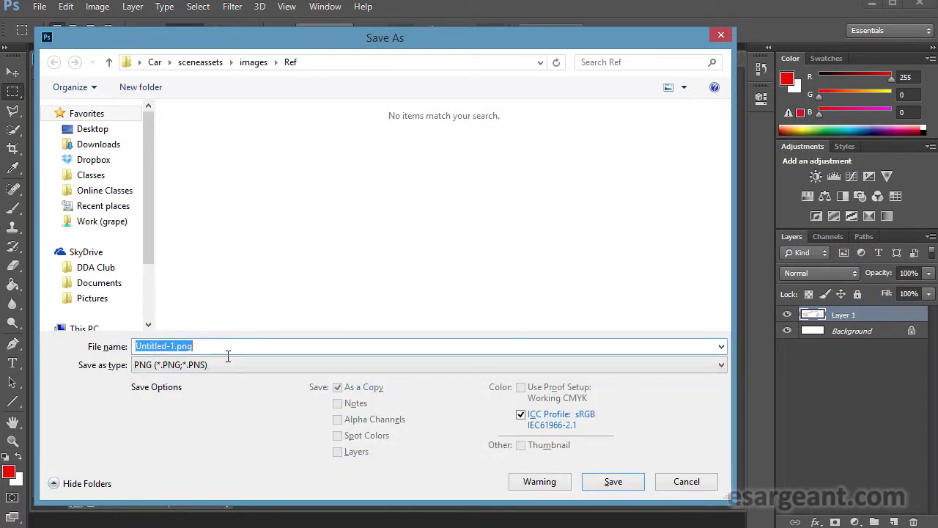
text(side)
key(Return)
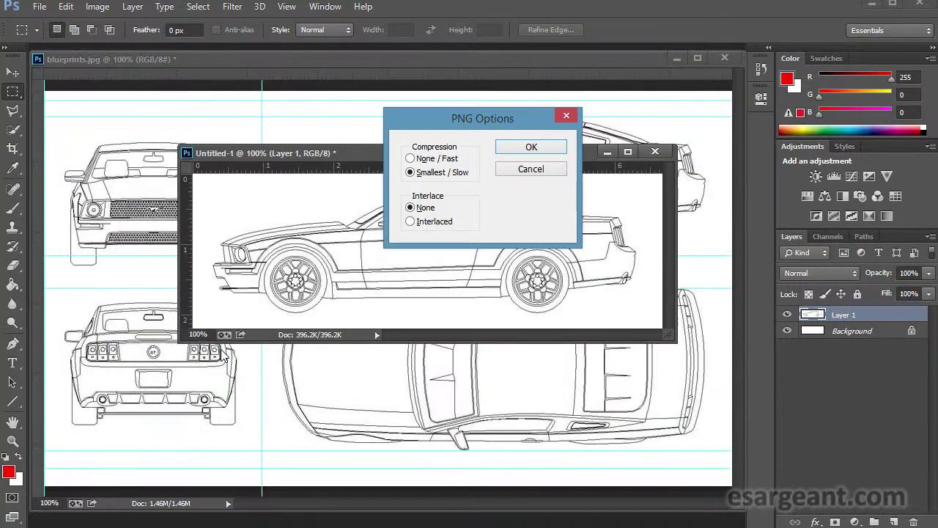
key(Return)
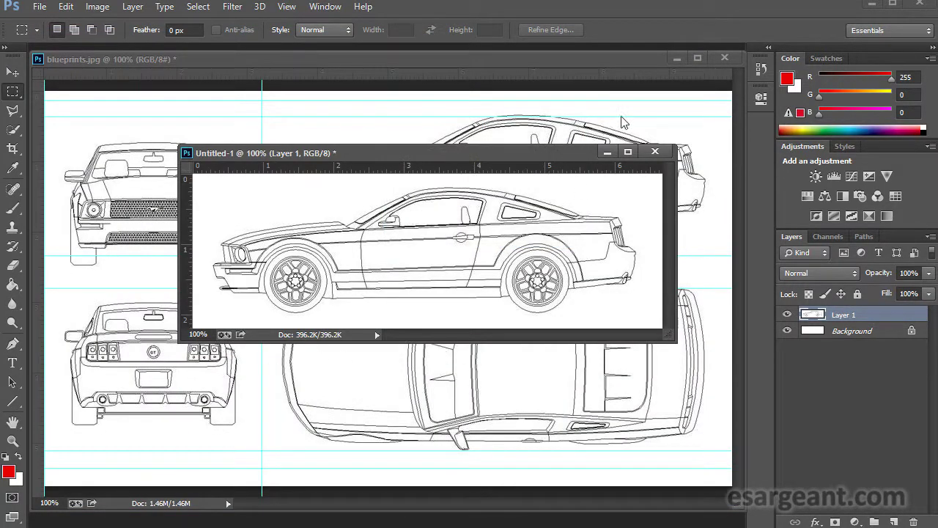
click(654, 152)
click(486, 211)
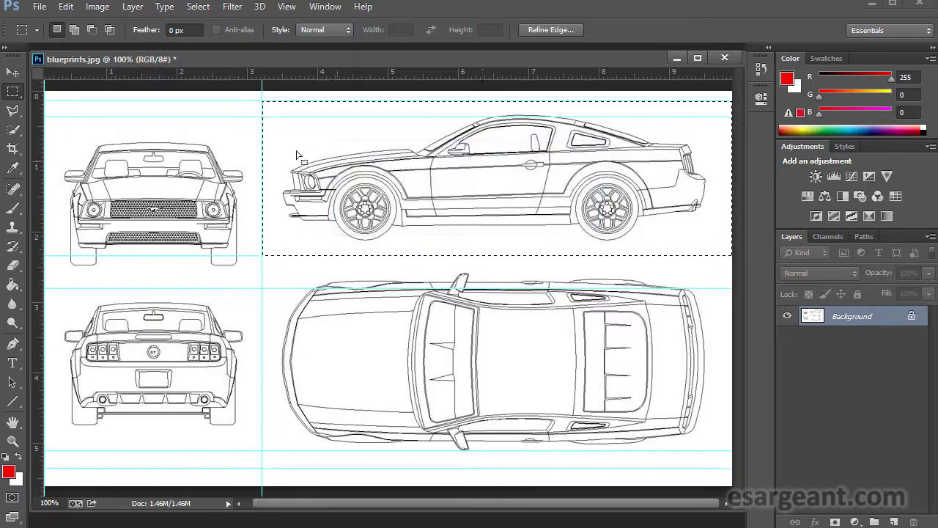
Select and copy the guide-bounded top view in blueprints.jpg, then paste it into a new document
key(ctrl+d)
drag(264, 257, 738, 474)
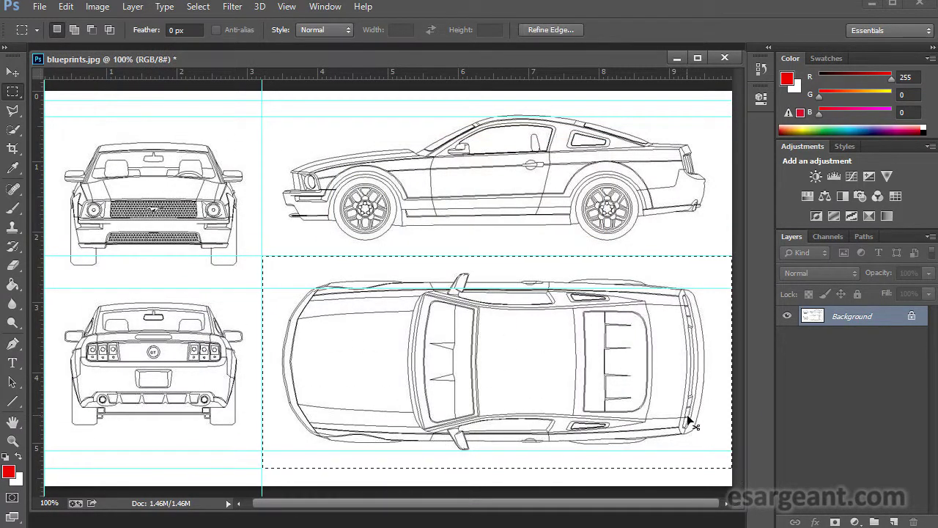
key(ctrl+c)
key(ctrl+n)
key(Return)
key(ctrl+v)
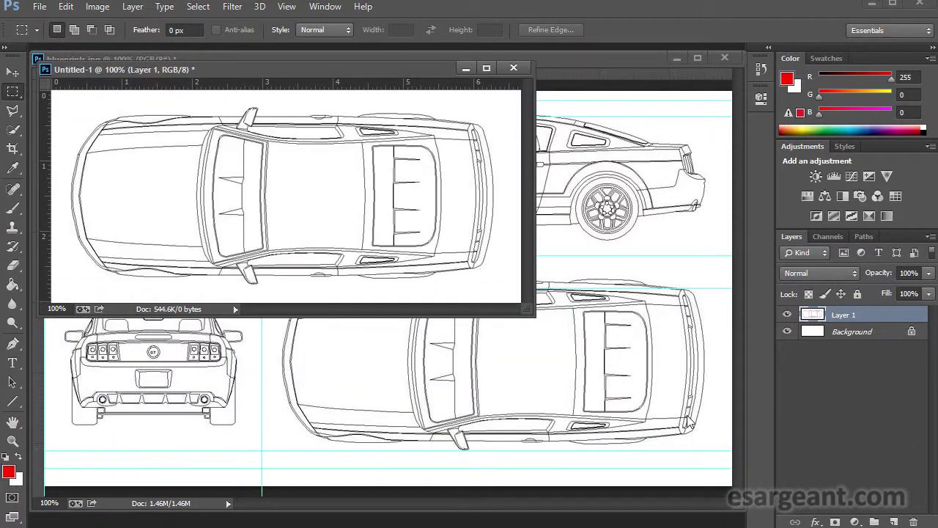
Save the top view as a PNG named top in the Ref folder with default PNG options, then close the document without saving further changes
key(ctrl+s)
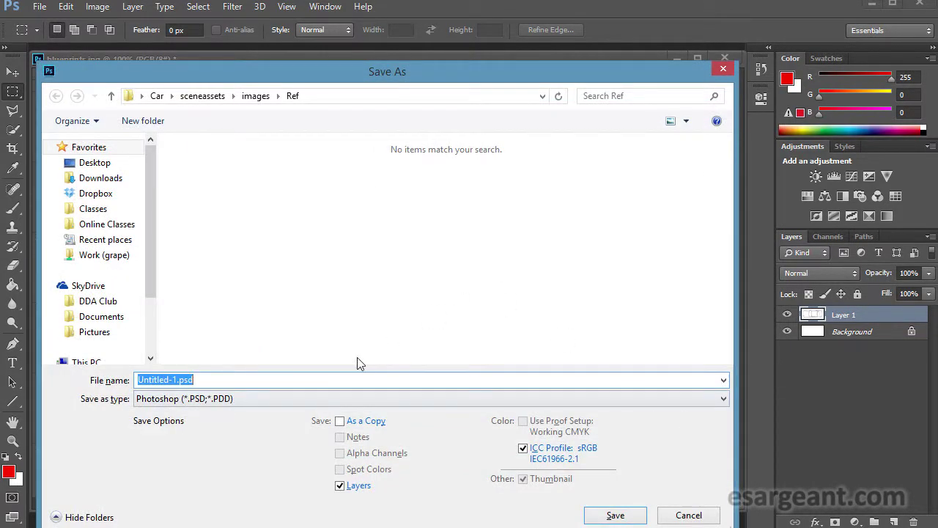
text(top)
click(264, 399)
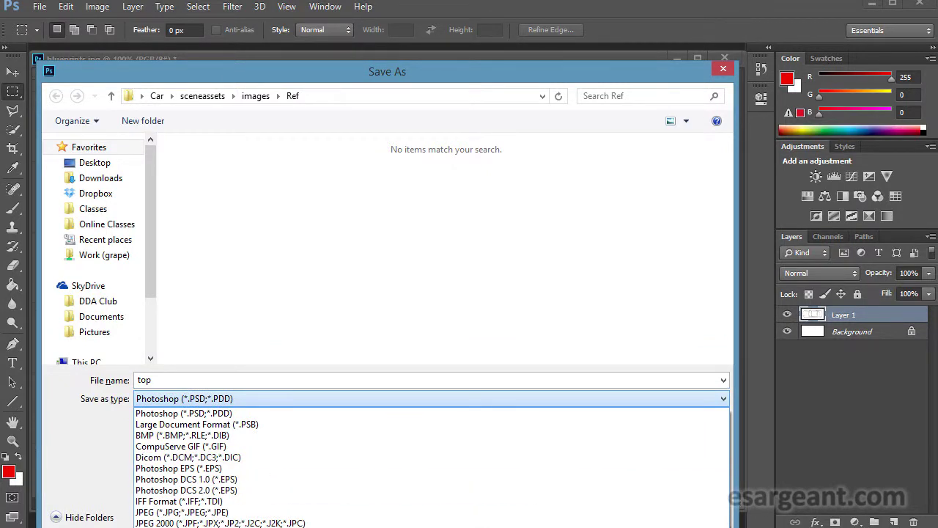
click(293, 527)
click(603, 511)
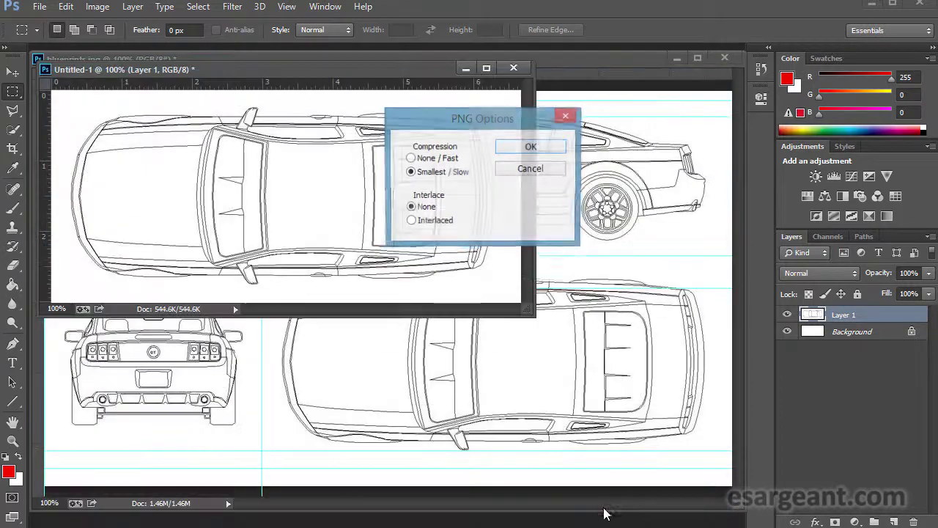
key(Return)
click(519, 71)
key(n)
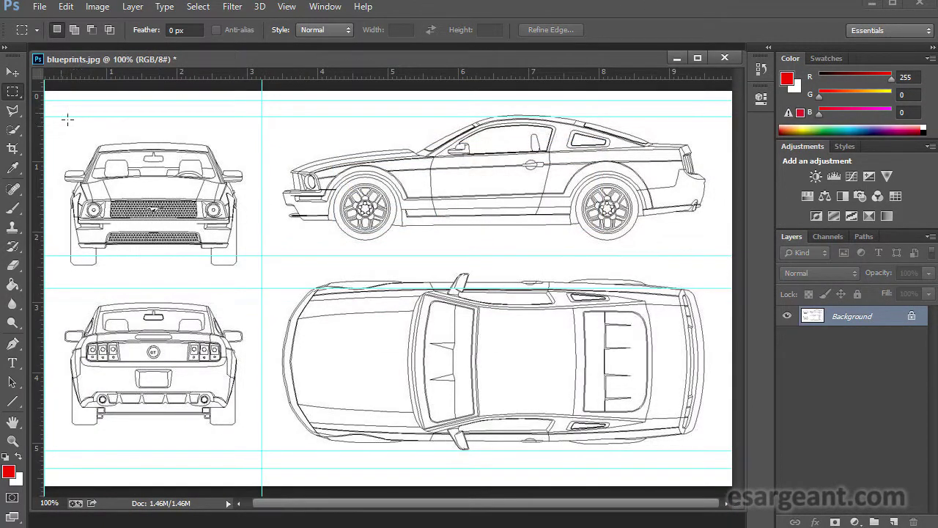
Select and copy the guide-bounded front view in blueprints.jpg, then paste it into a new document
mouse_move(45, 116)
mouse_down()
mouse_move(220, 296)
mouse_move(273, 297)
mouse_up()
key(ctrl+c)
key(ctrl+n)
key(Return)
key(ctrl+v)
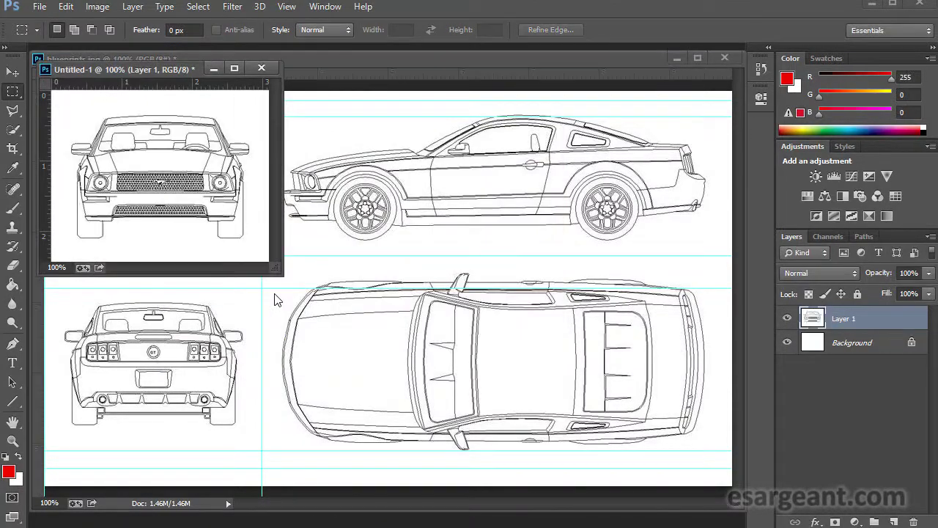
Save the front view as a PNG named front in the Ref folder with default PNG options, then close the document without saving further changes
key(ctrl+s)
text(front)
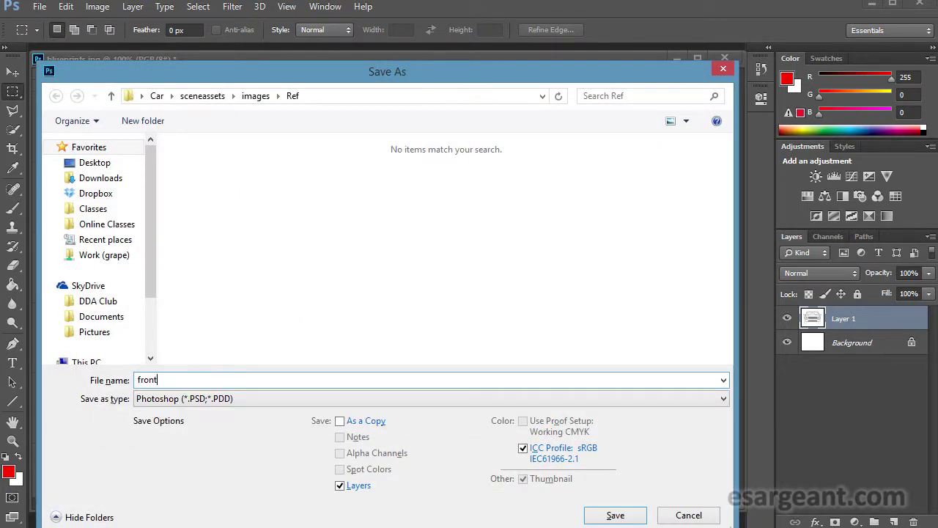
click(271, 398)
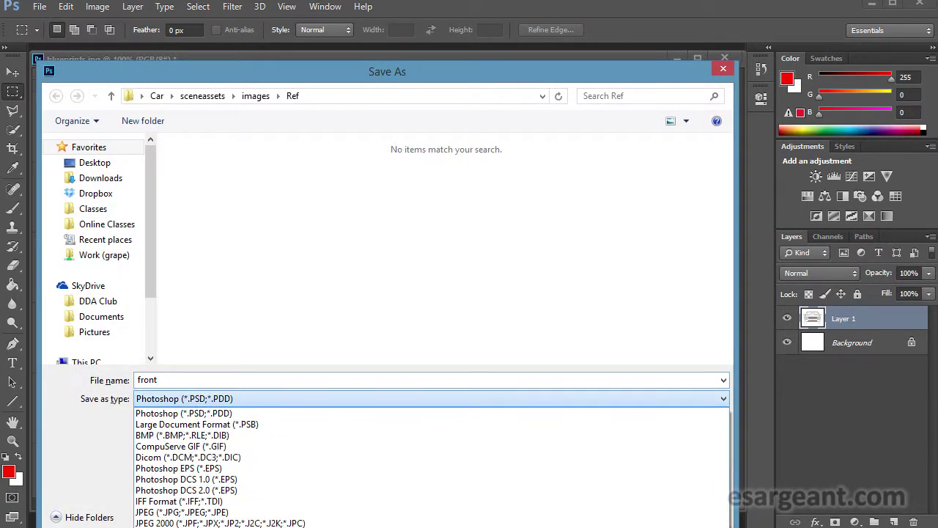
click(271, 527)
key(Return)
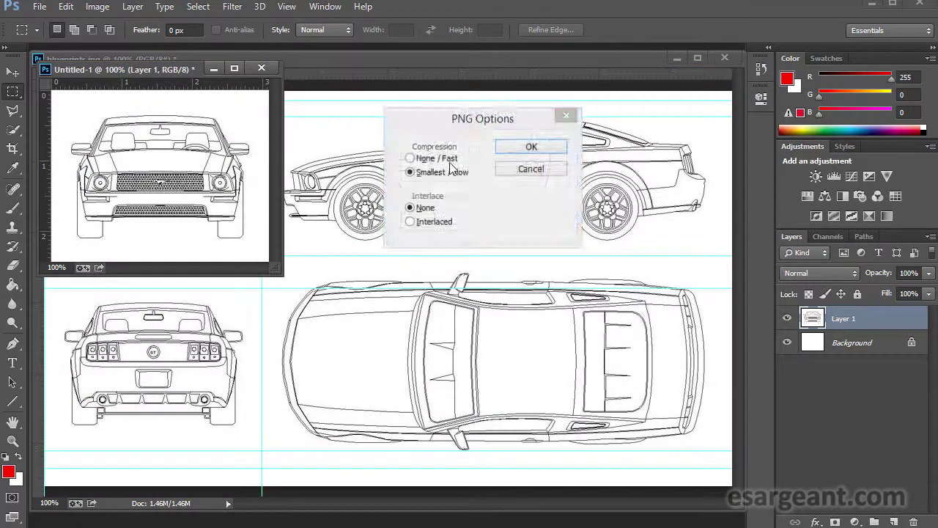
key(Return)
click(262, 67)
key(n)
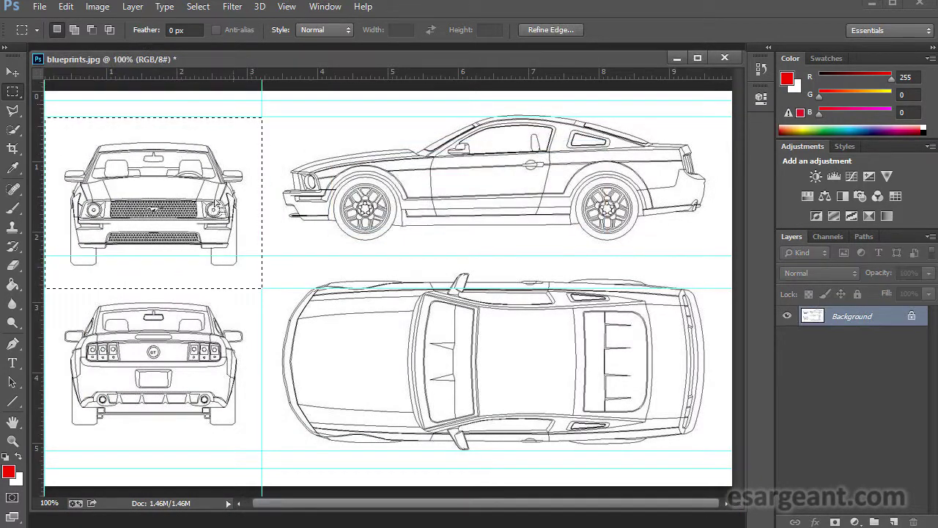
Select and copy the guide-bounded rear view in blueprints.jpg, then paste it into a new document
drag(52, 295, 264, 456)
key(ctrl+c)
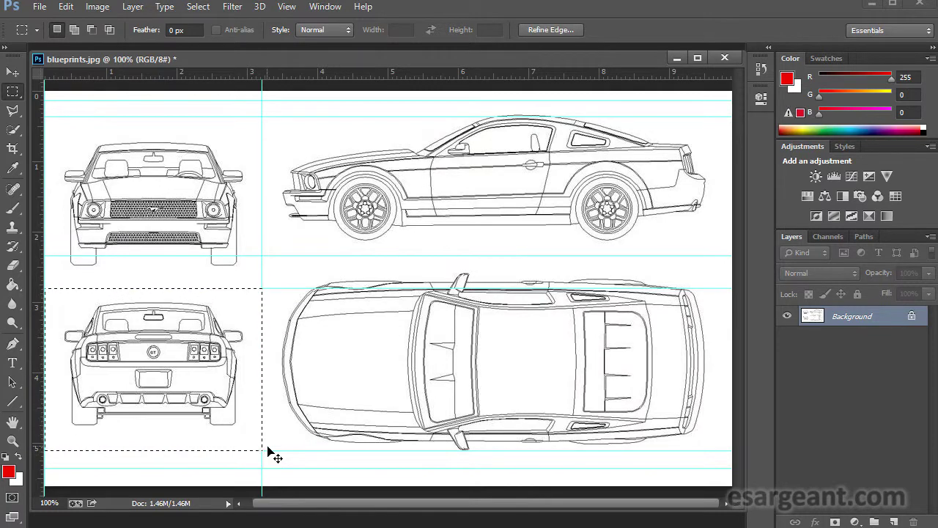
key(ctrl+n)
key(Return)
key(ctrl+v)
Save the rear view as a PNG named back in the Ref folder, then close it and blueprints.jpg without saving further changes
key(ctrl+s)
text(back)
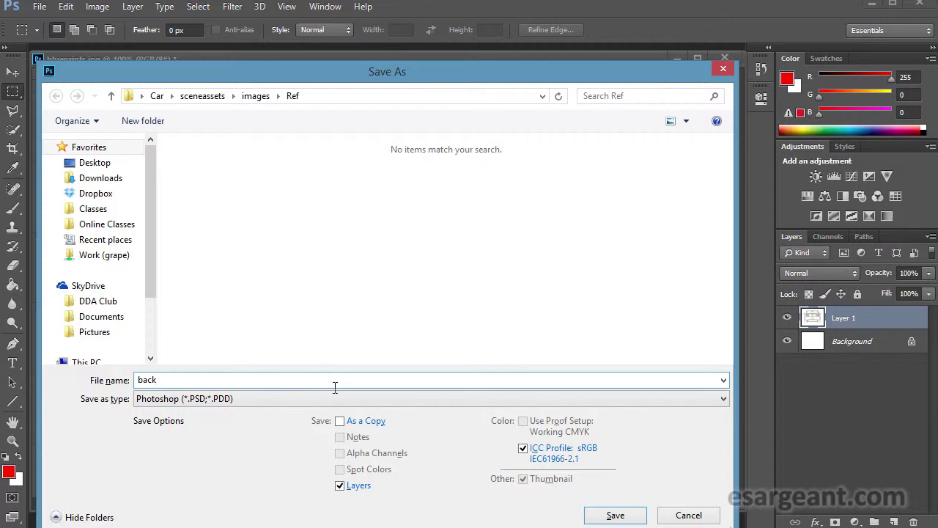
click(286, 398)
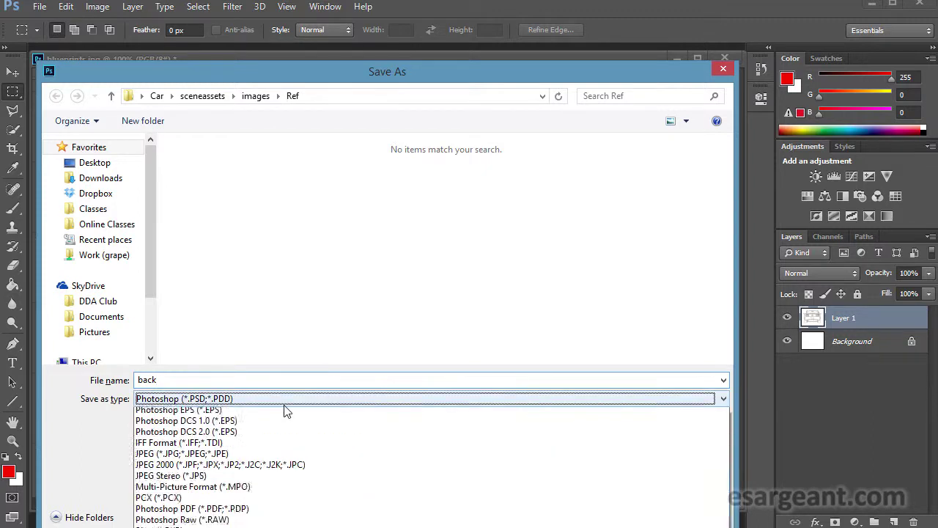
click(286, 439)
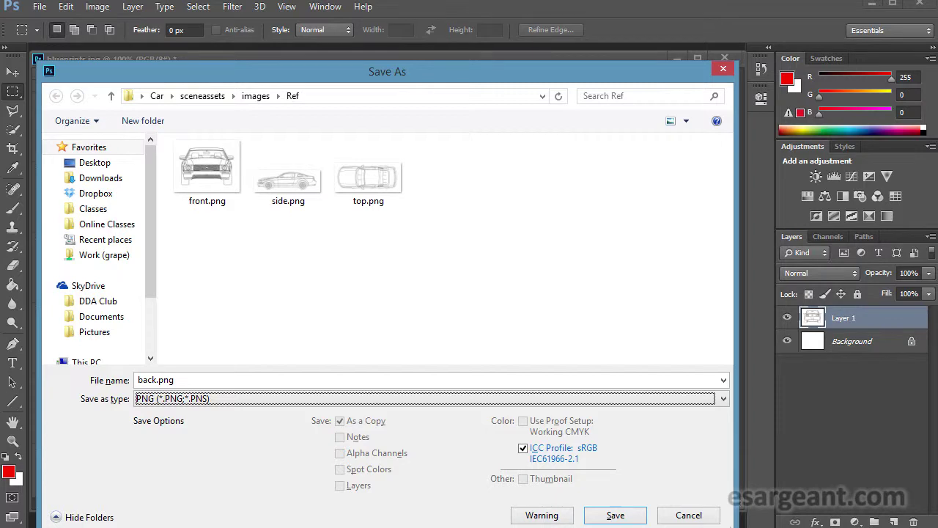
click(615, 515)
key(Return)
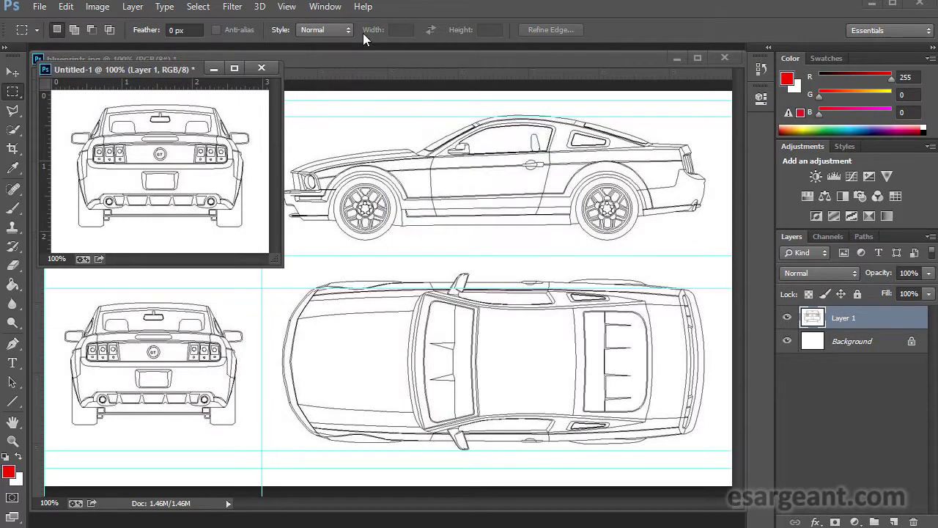
click(262, 68)
click(477, 213)
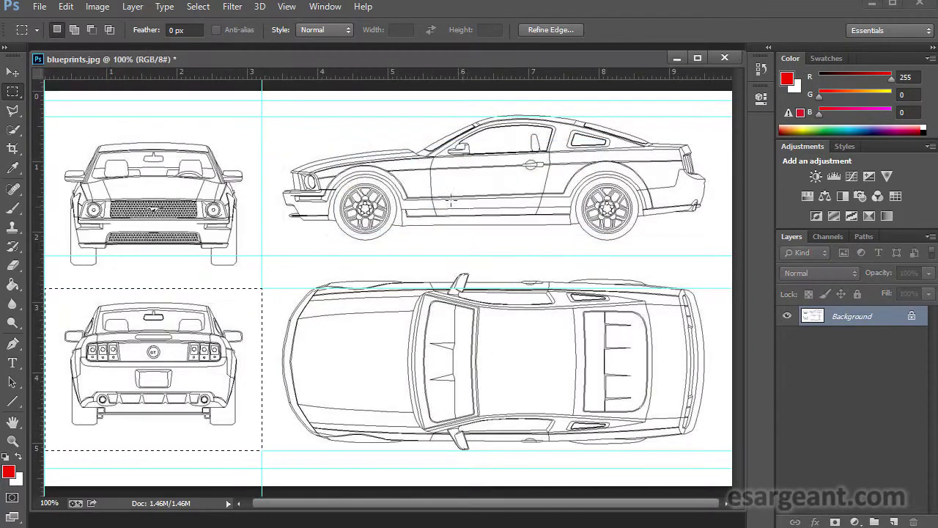
click(725, 57)
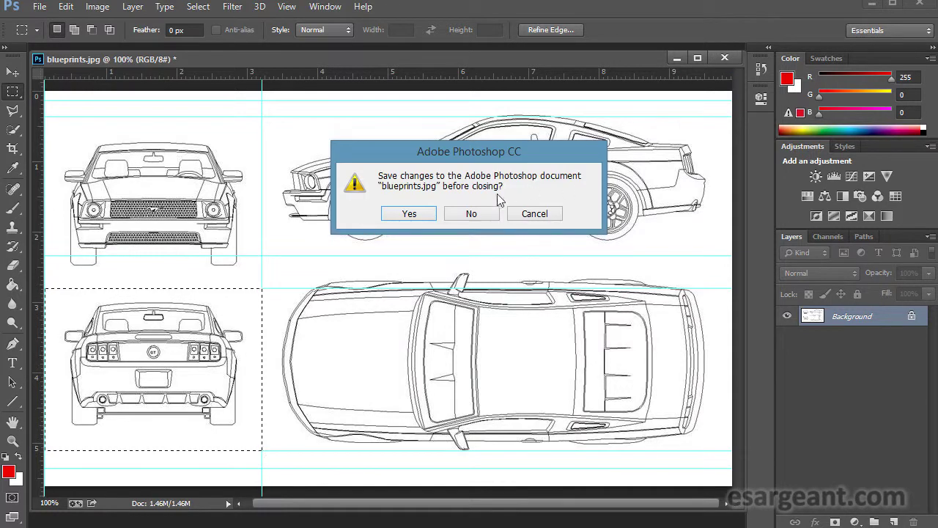
click(496, 212)
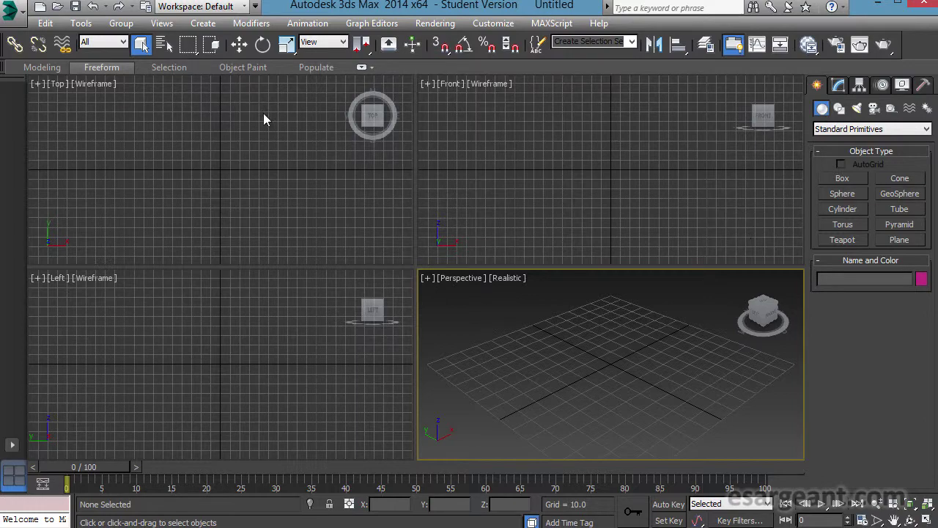
Switch to 3ds Max and save the empty scene as mustangv01 in the Car project's scenes folder
click(10, 11)
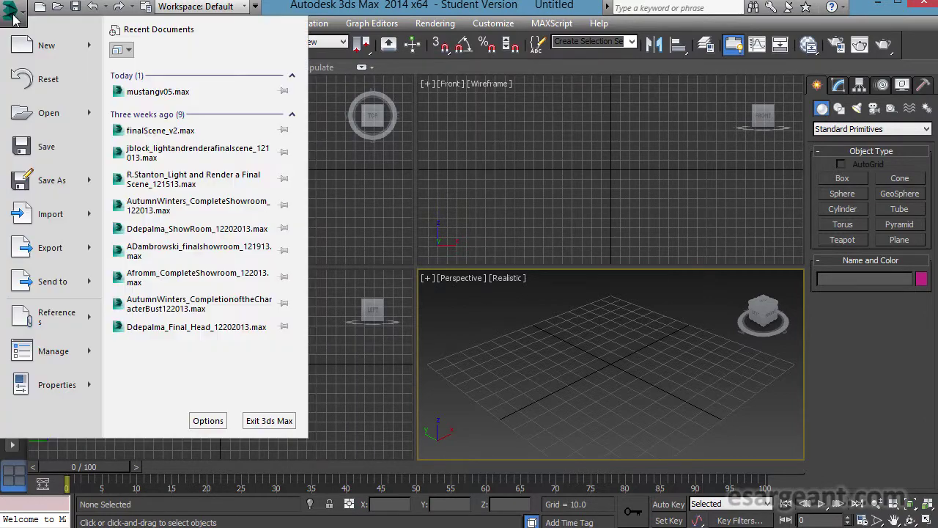
click(31, 179)
drag(318, 13, 422, 36)
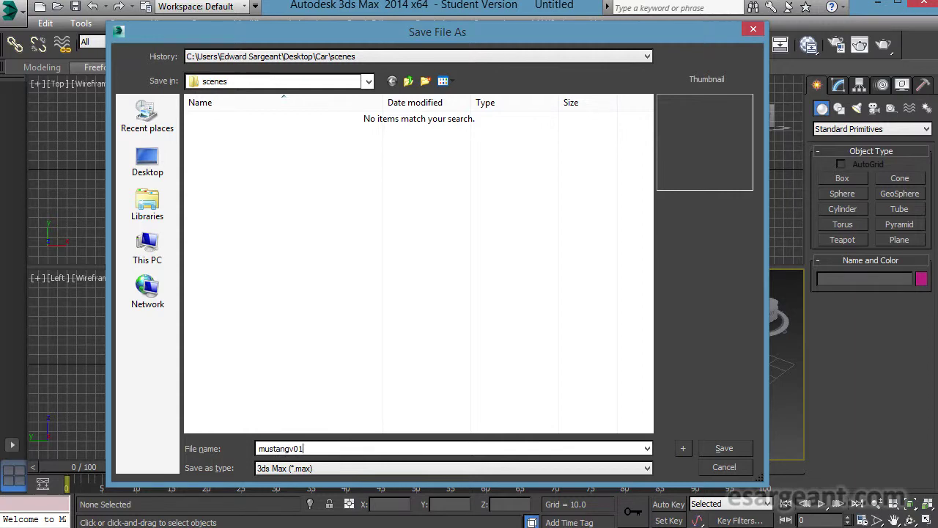
key(Return)
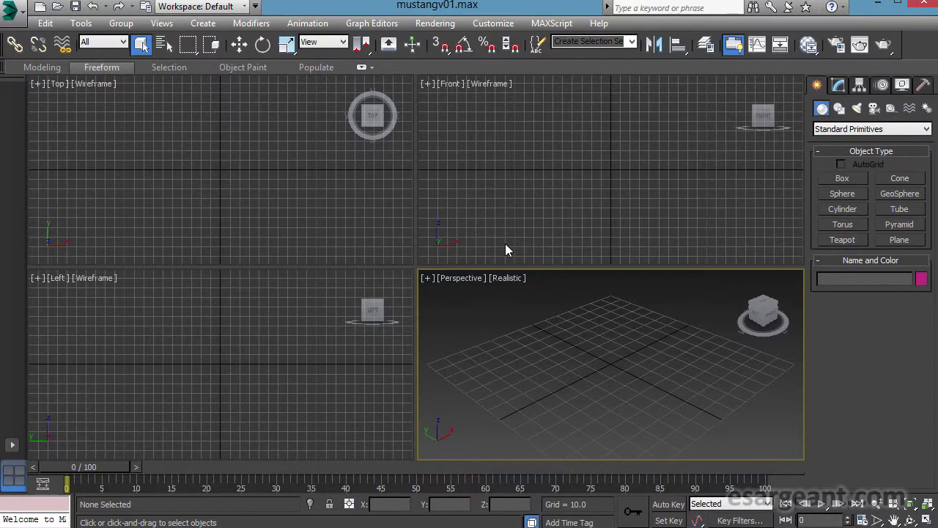
Create a plane about 130 × 130 units in the Top viewport, centred on the origin
click(224, 169)
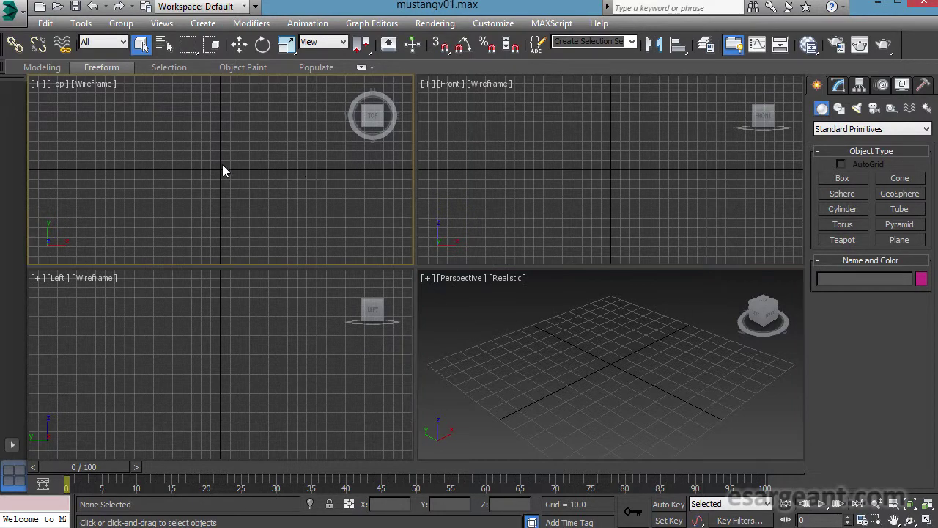
click(619, 348)
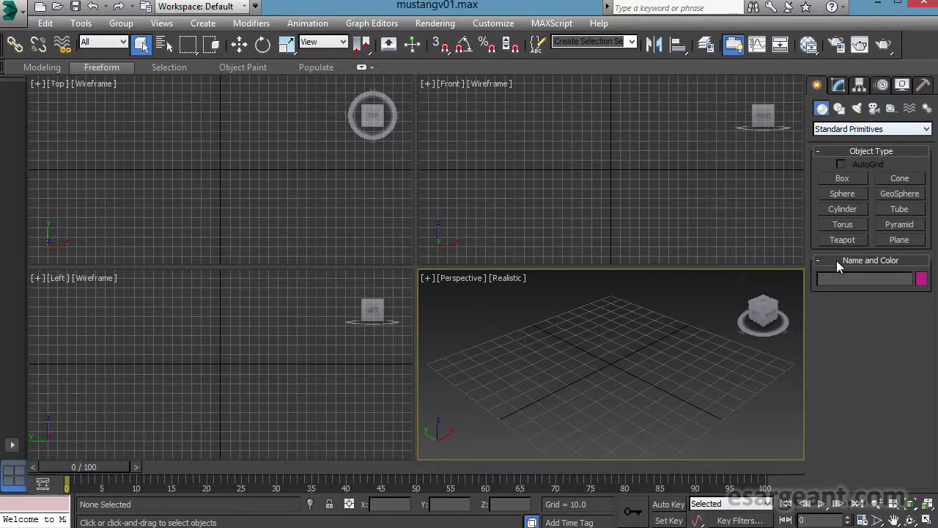
click(907, 242)
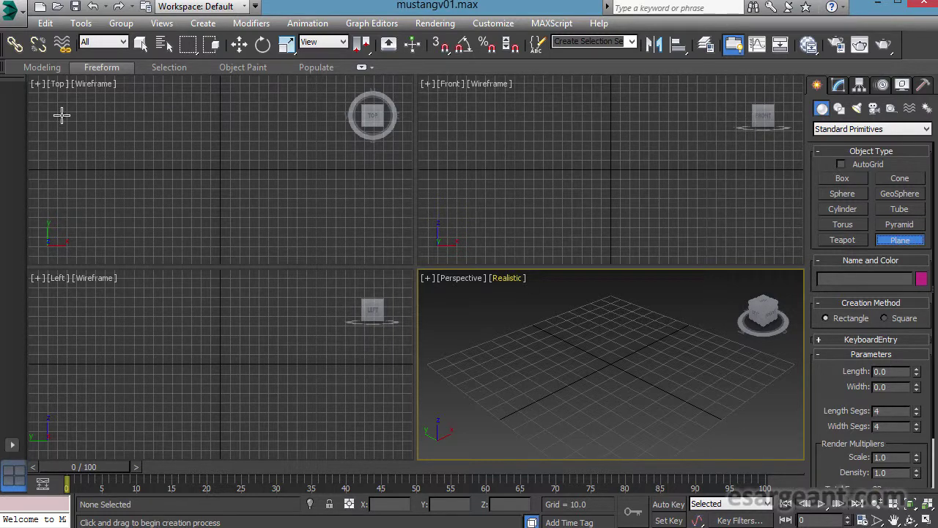
click(227, 178)
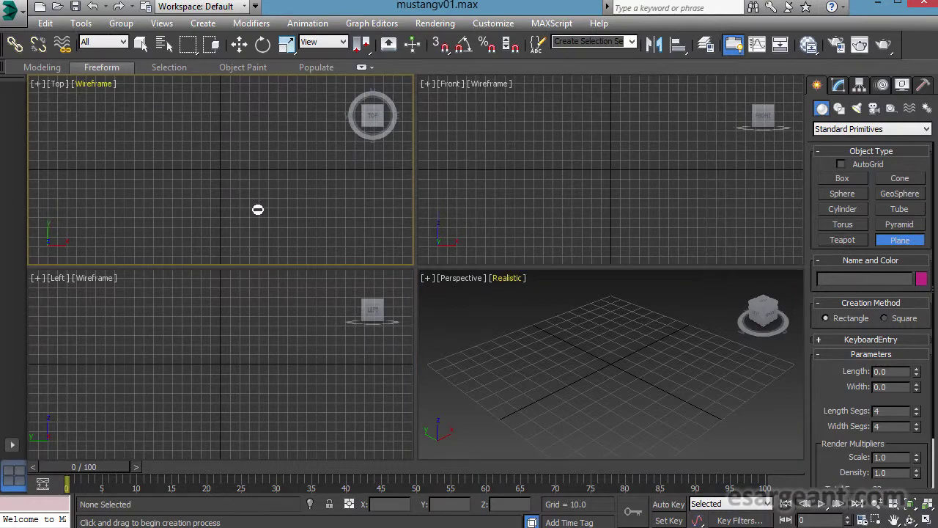
drag(221, 169, 294, 237)
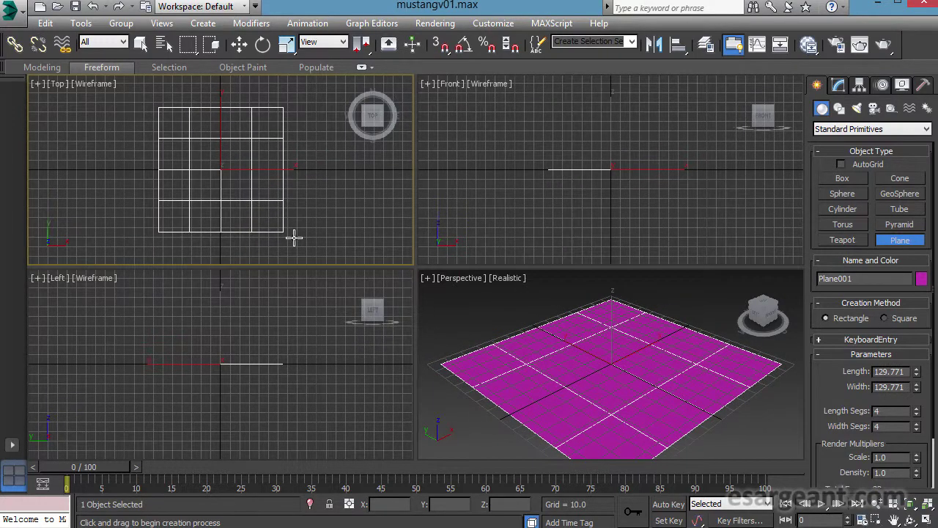
right_click(348, 205)
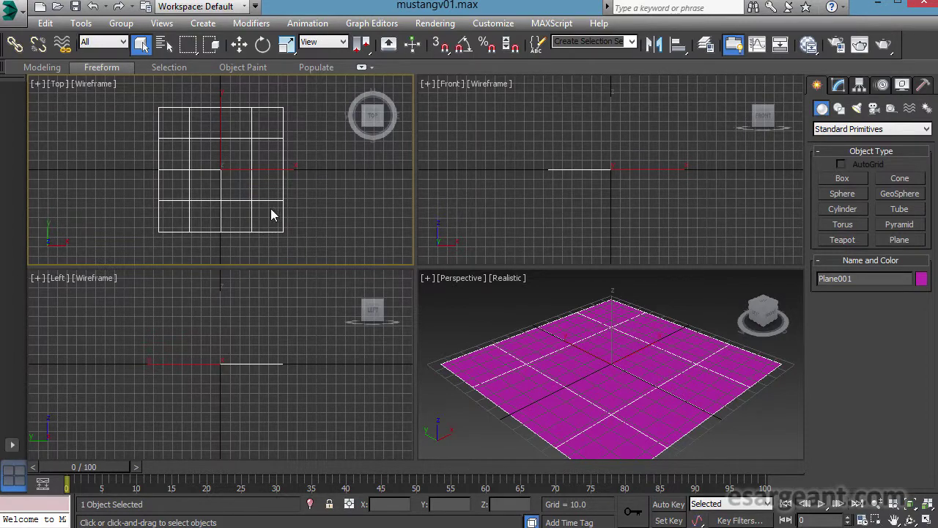
Move the plane freely away from the origin within the Top viewport
key(w)
drag(256, 168, 213, 138)
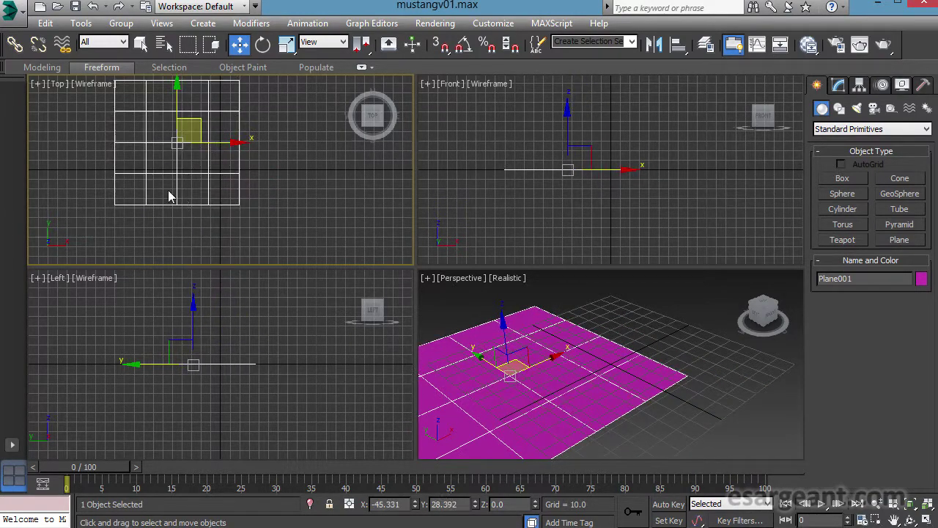
drag(211, 147, 292, 237)
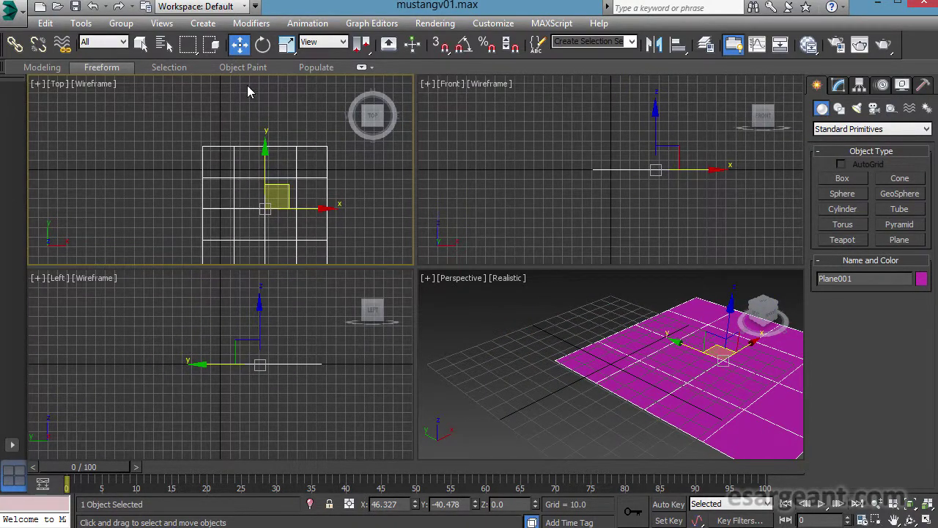
Set the plane's X and Y position to 0 so it sits at the origin
double_click(411, 511)
text(0)
key(Return)
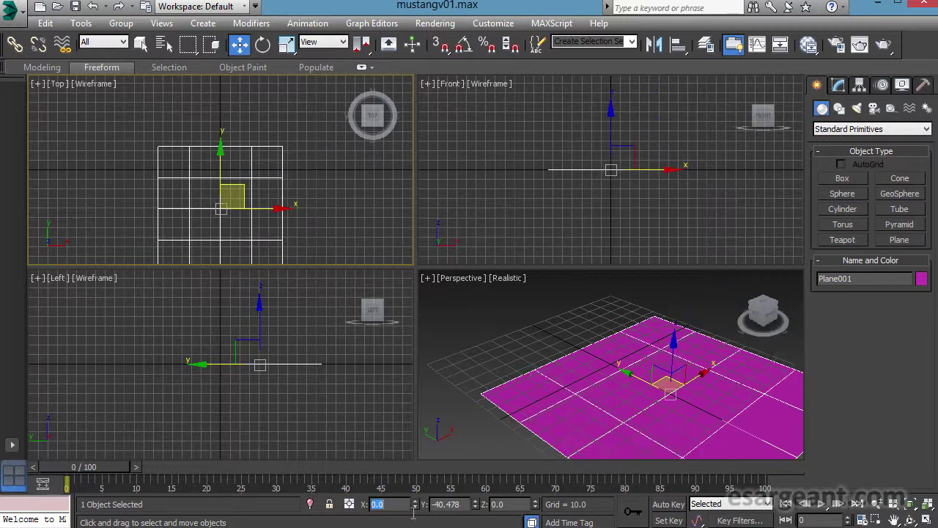
right_click(474, 506)
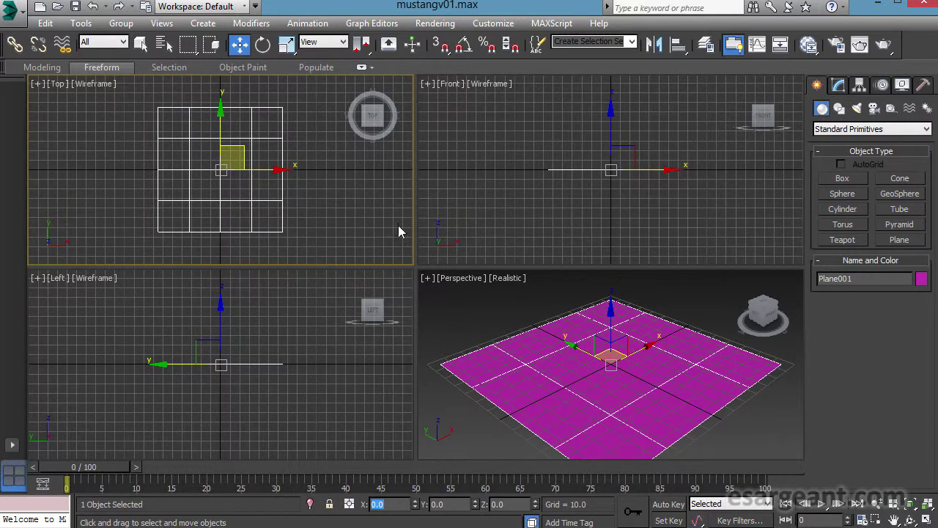
Deselect the plane and maximize the Perspective viewport so the whole plane can be seen
click(763, 437)
key(alt+w)
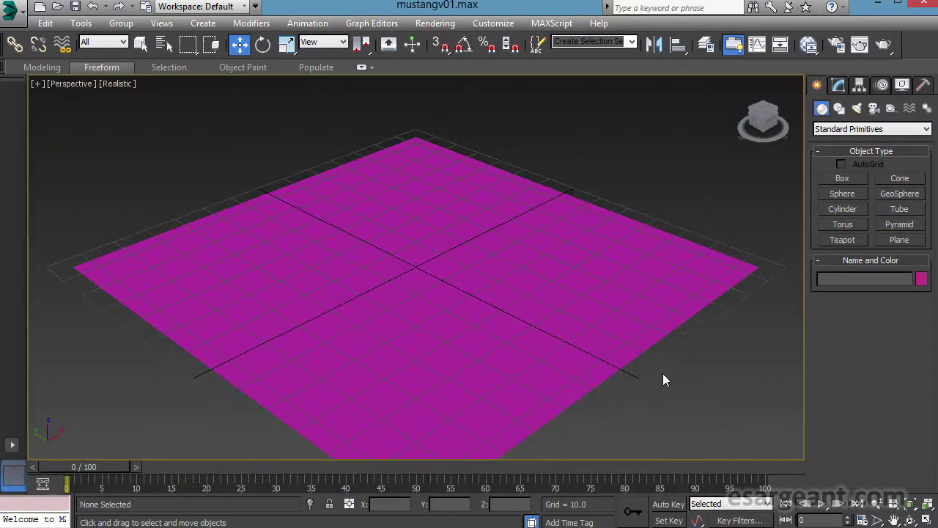
scroll(483, 281, down, 3)
alt+middle_drag(484, 281, 494, 308)
alt+middle_drag(396, 302, 447, 344)
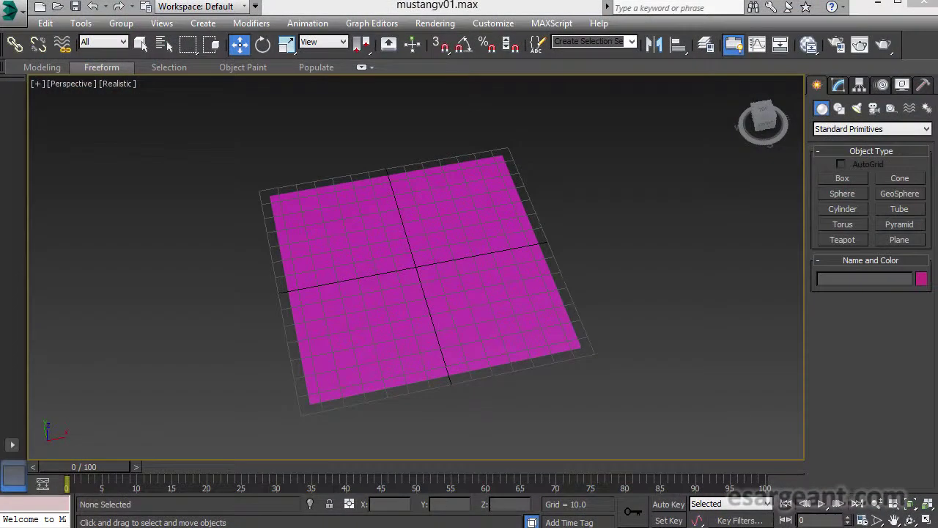
Open top.png from the Car project's Ref folder in Windows Photo Viewer to check its shape, and return to 3ds Max
key(alt+Tab)
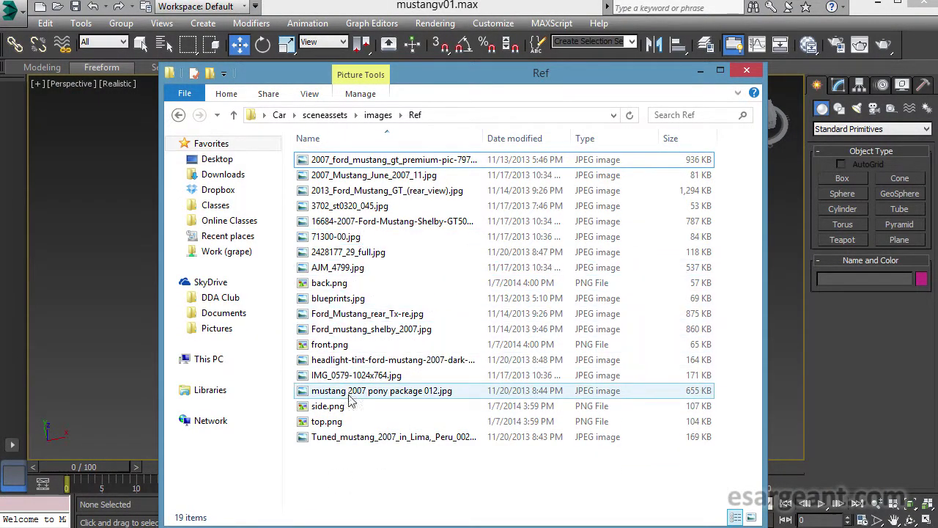
click(347, 426)
double_click(348, 424)
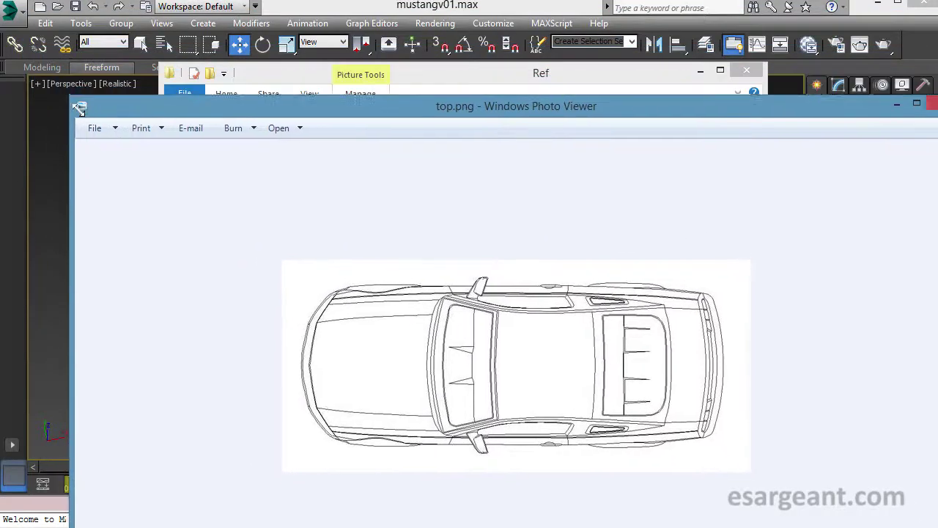
drag(122, 111, 72, 24)
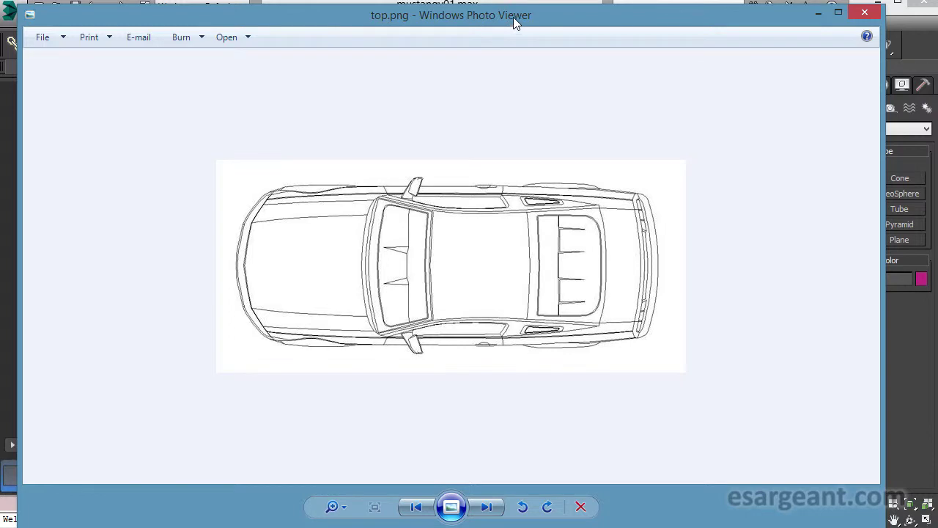
drag(519, 16, 458, 26)
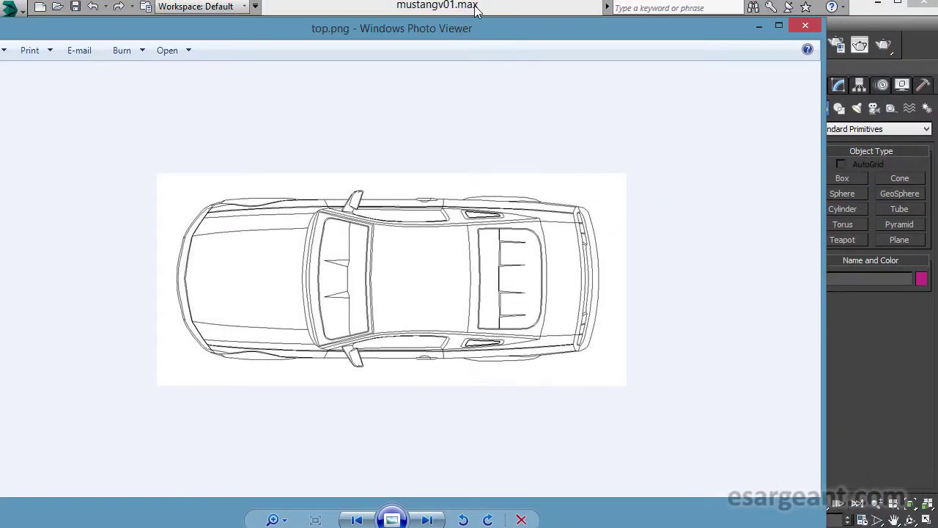
click(474, 8)
alt+middle_drag(509, 261, 446, 282)
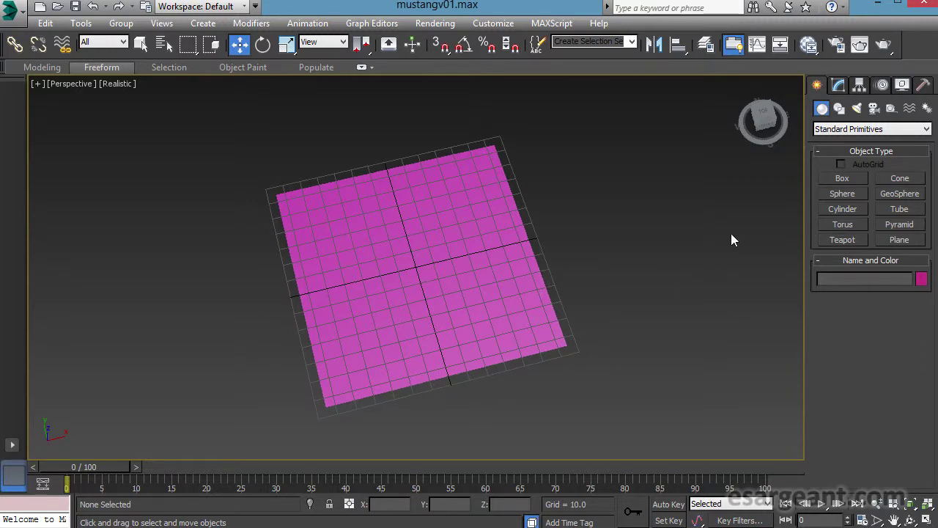
Create a Standard material named top in the Slate Material Editor
click(809, 46)
drag(496, 0, 294, 14)
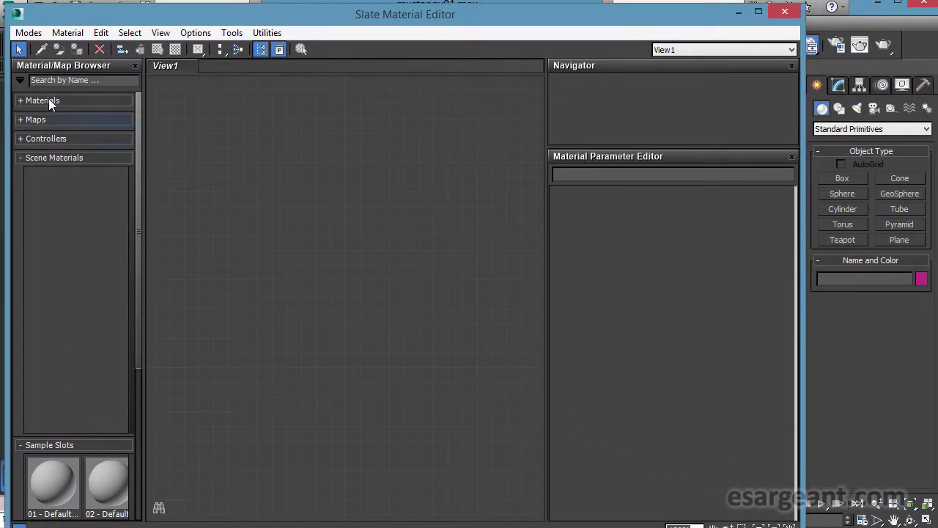
click(20, 101)
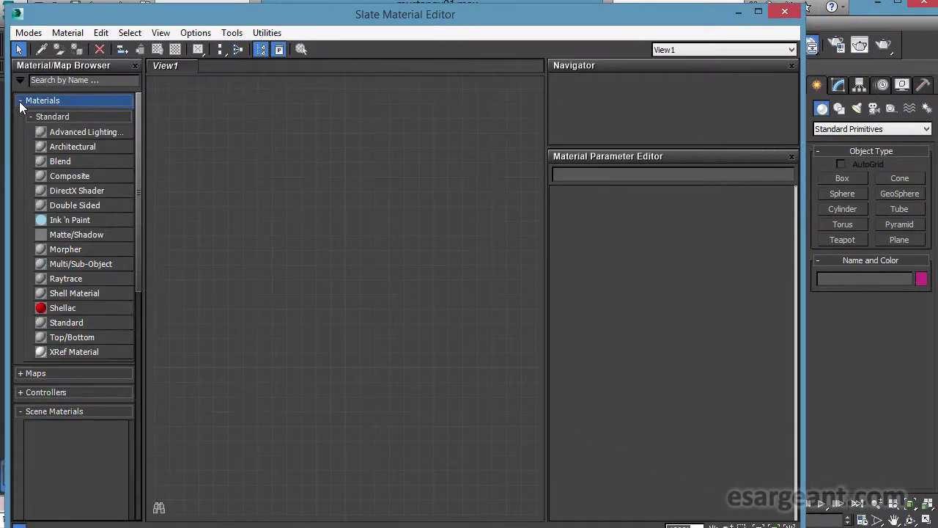
double_click(41, 320)
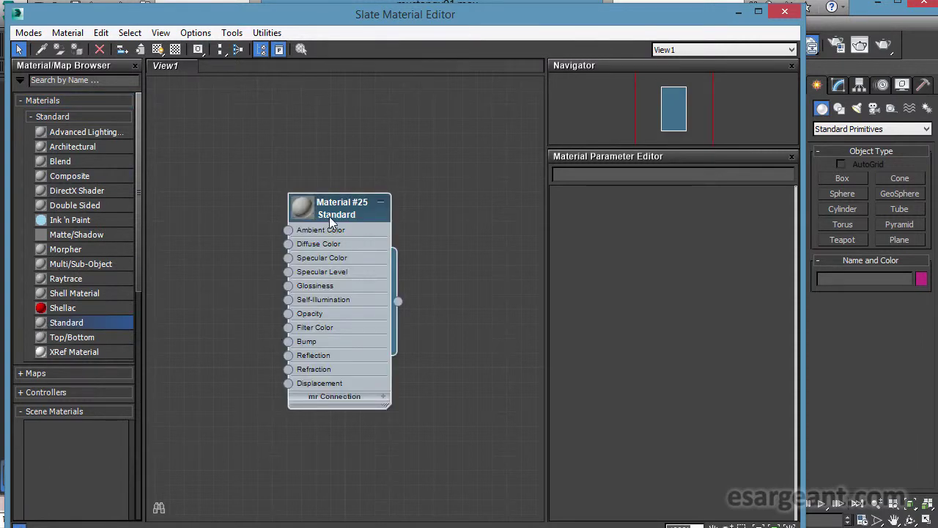
drag(330, 221, 271, 224)
double_click(271, 214)
drag(595, 174, 531, 175)
text(top)
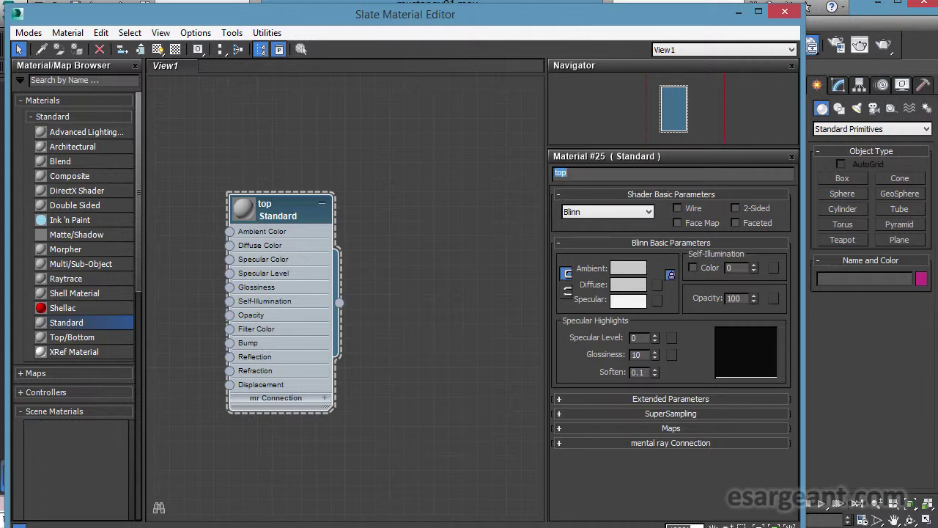
drag(283, 213, 253, 169)
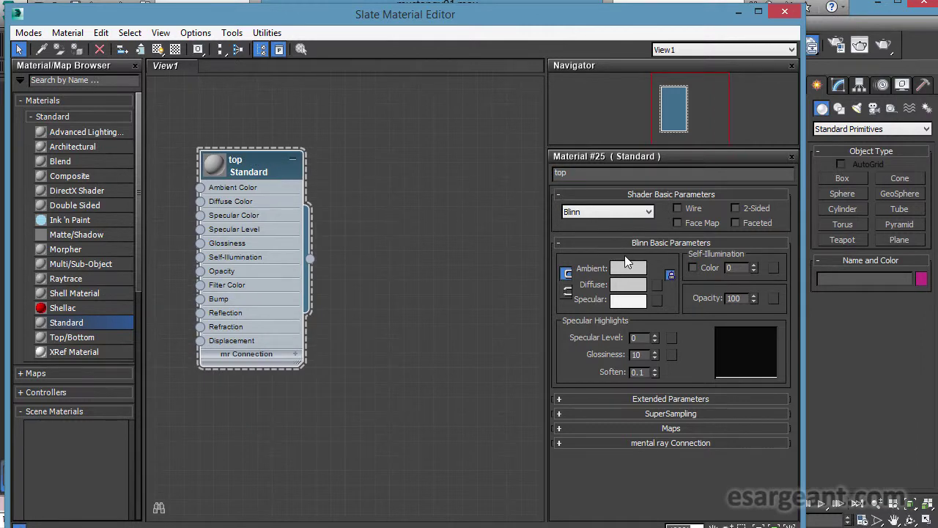
Assign top.png from the Ref folder as a Bitmap map to the top material's Diffuse color
click(657, 284)
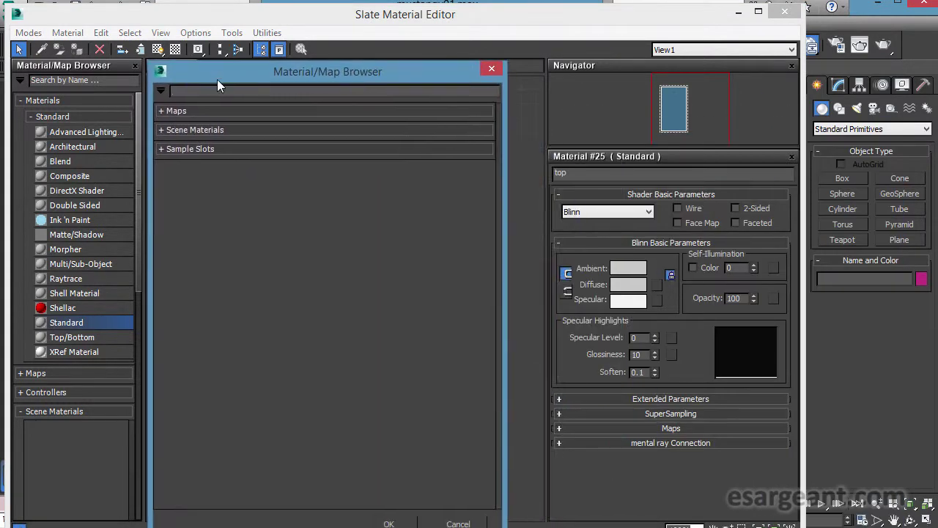
click(162, 111)
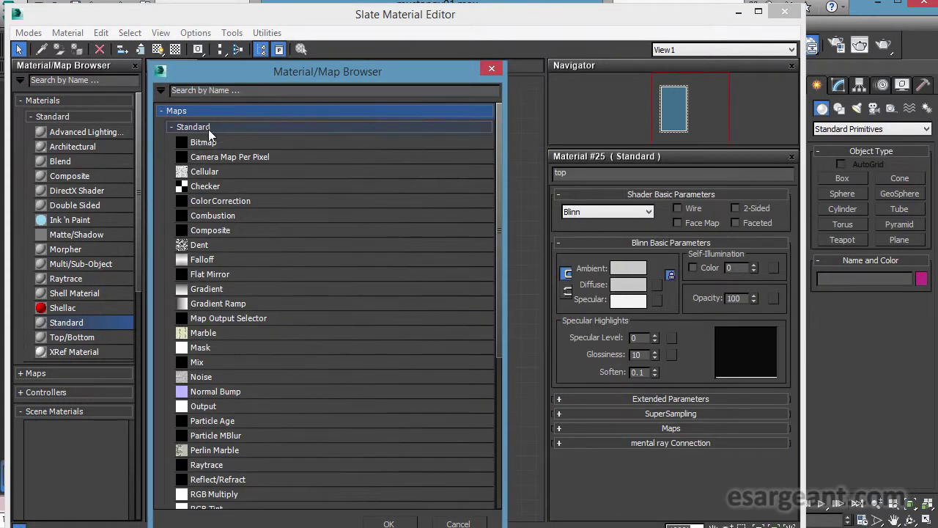
double_click(203, 142)
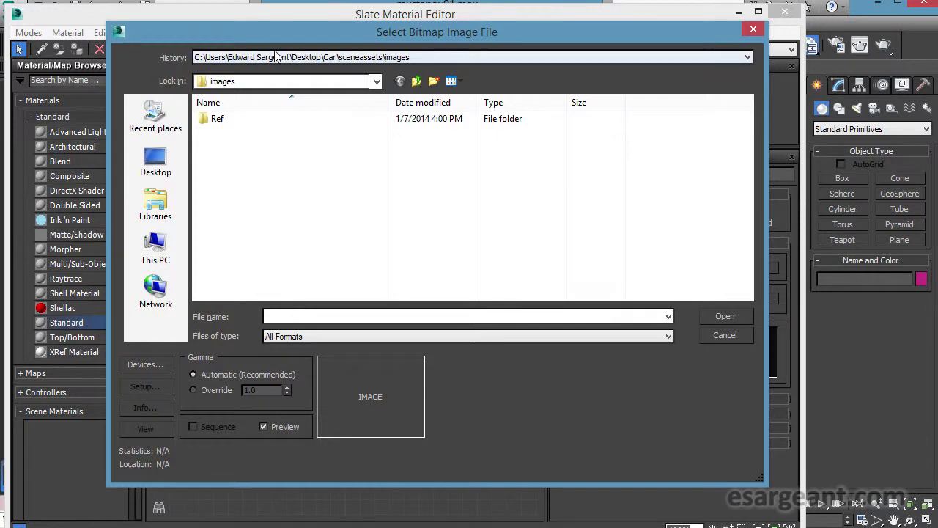
double_click(150, 146)
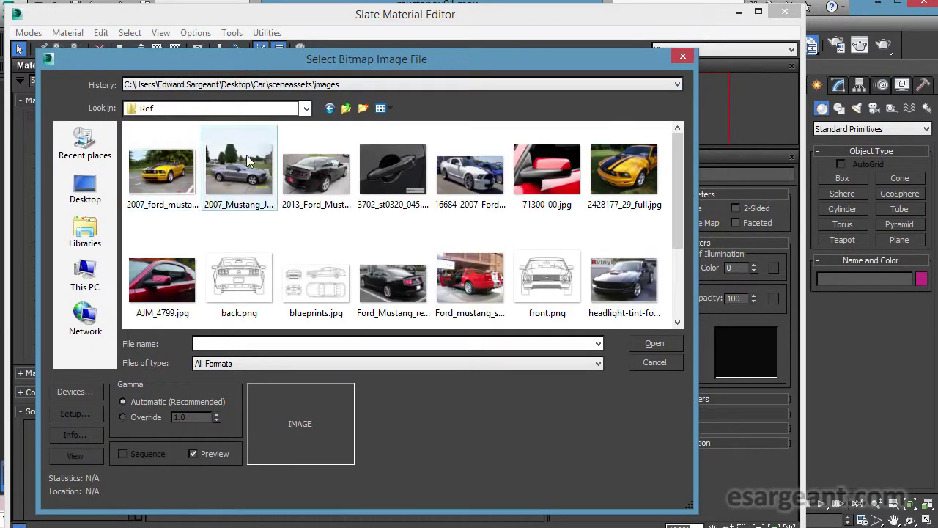
click(557, 309)
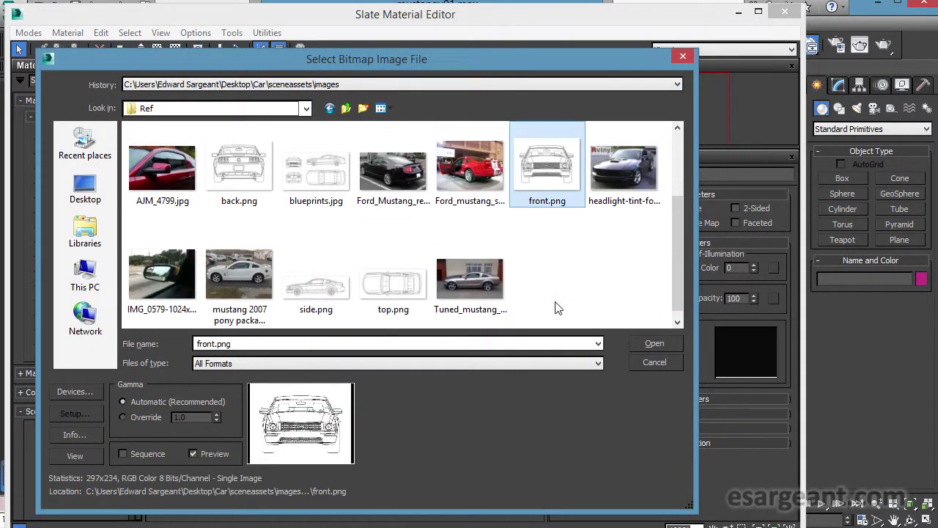
double_click(399, 295)
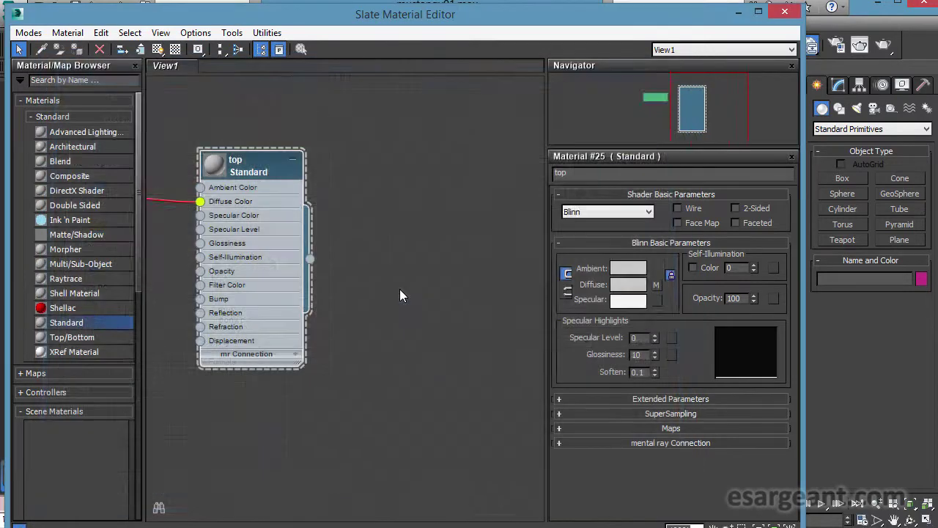
Apply the top material to the plane and close the Slate Material Editor
drag(343, 15, 419, 85)
scroll(403, 271, down, 4)
scroll(389, 275, up, 4)
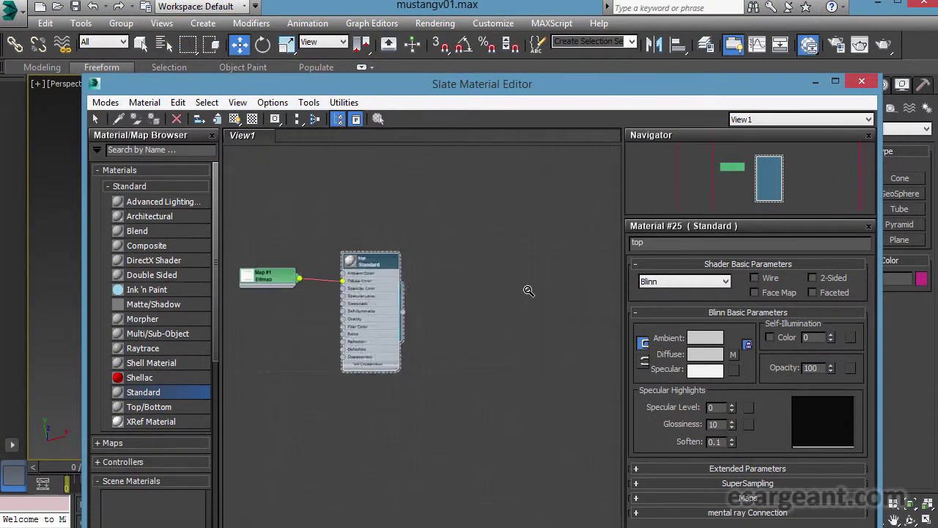
drag(419, 86, 890, 25)
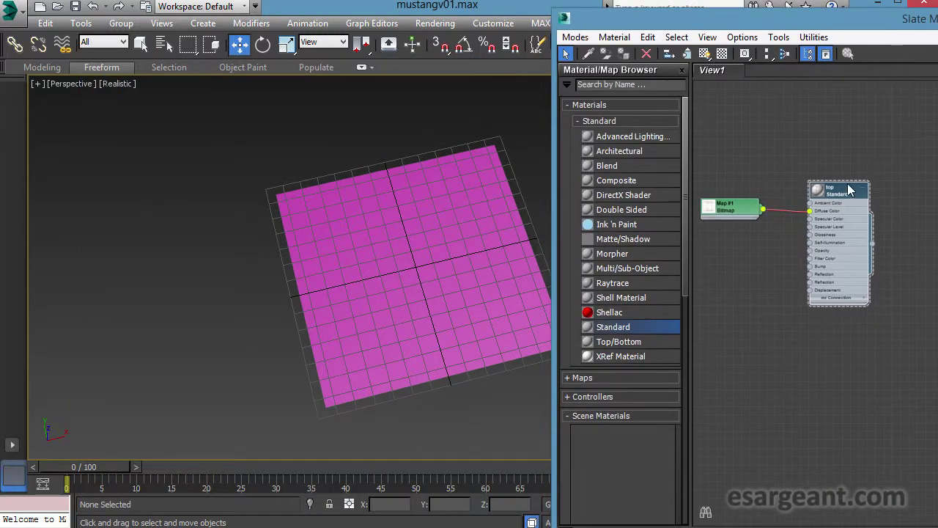
click(437, 253)
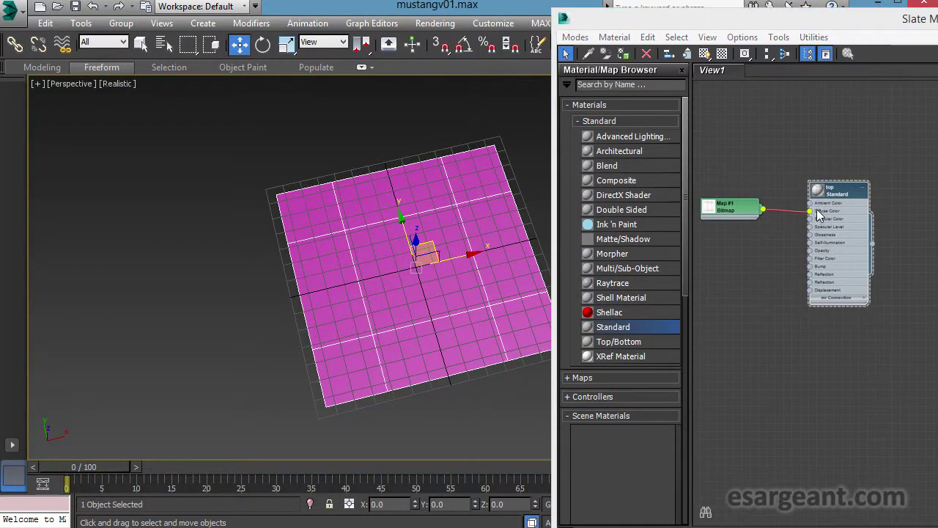
click(842, 196)
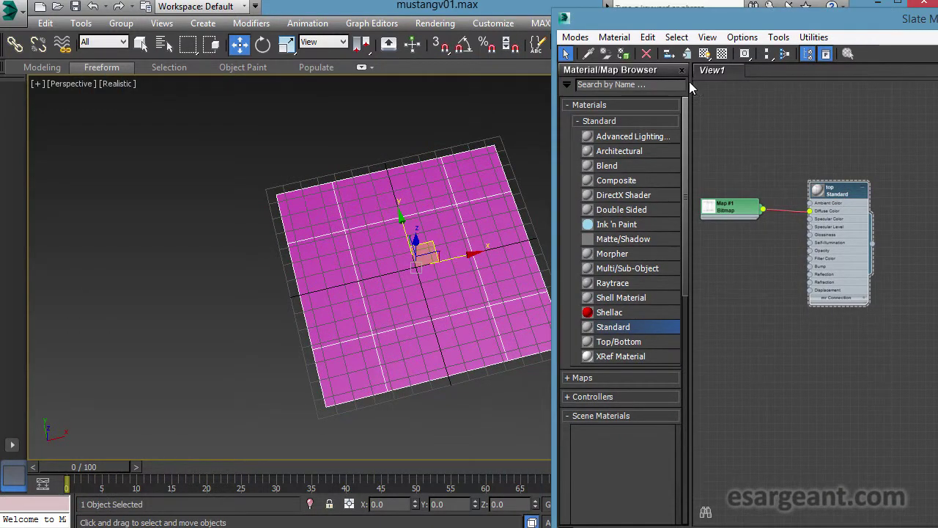
click(623, 55)
drag(611, 21, 55, 43)
click(782, 40)
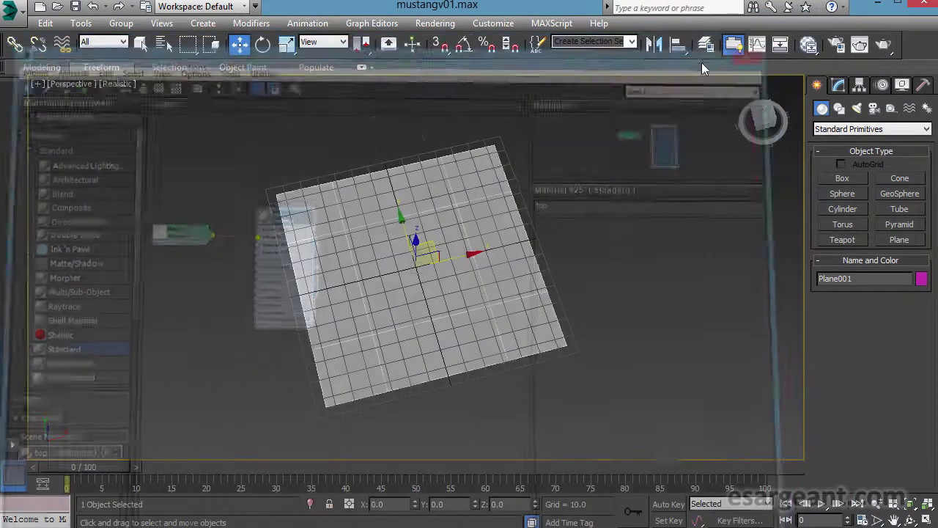
Display Shaded Materials with Maps in the Perspective viewport and switch its visual style to Shaded
click(115, 86)
mouse_move(240, 316)
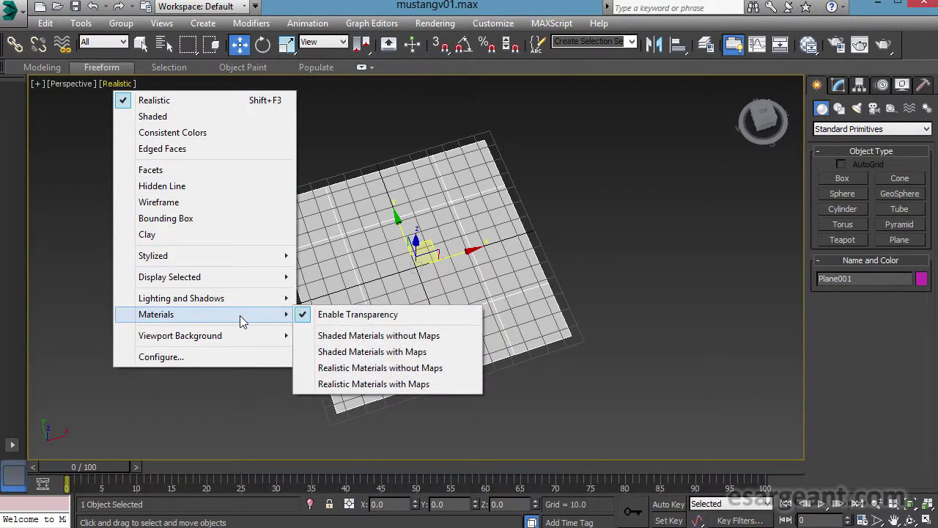
click(363, 353)
click(119, 84)
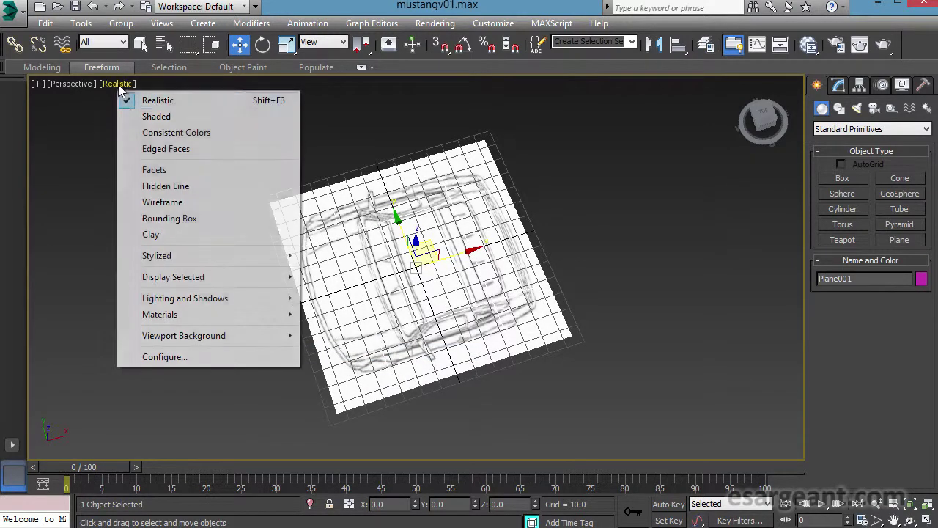
click(151, 115)
Check the blueprint image on the plane from above and open the plane's size parameters
alt+middle_drag(203, 197, 245, 275)
scroll(293, 286, up, 8)
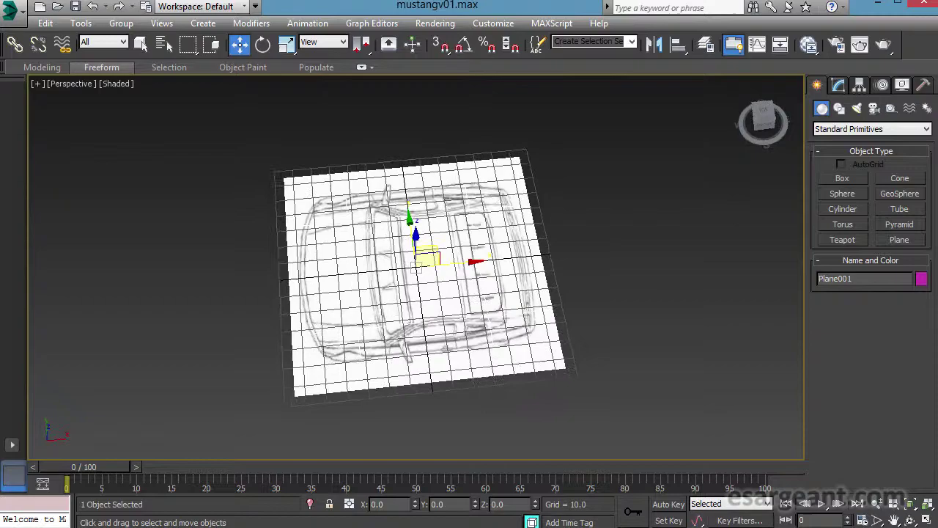
alt+middle_drag(374, 308, 335, 332)
alt+middle_drag(525, 361, 521, 359)
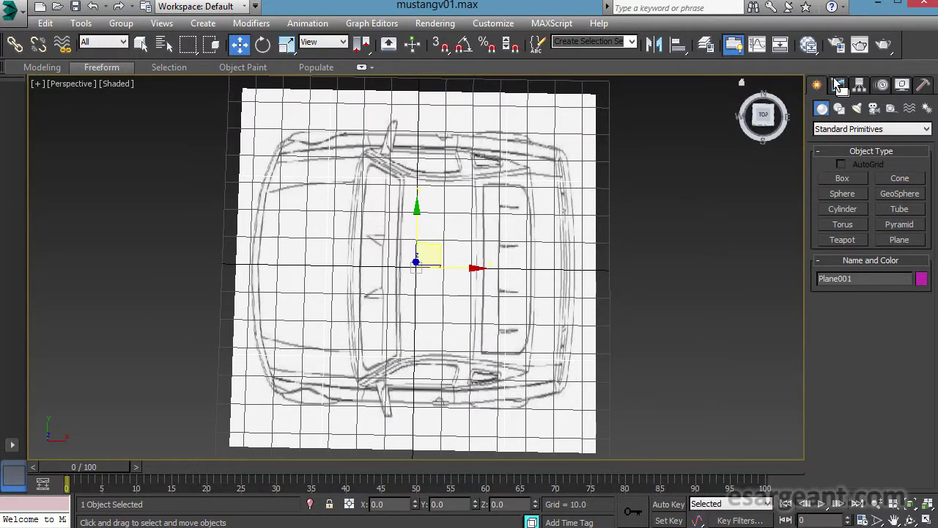
alt+middle_drag(647, 194, 634, 202)
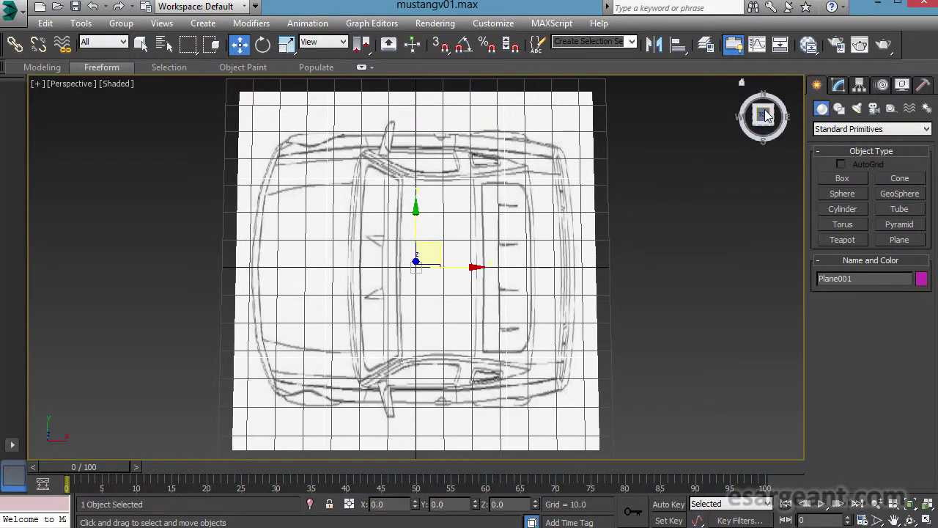
click(839, 86)
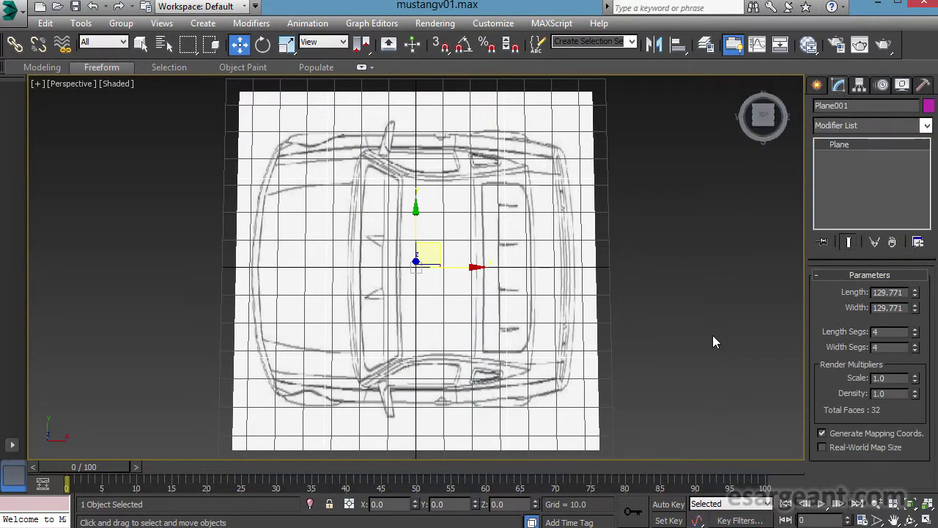
Try scaling the plane to about 64% along Y to match the car's proportions, and return to the Move tool
alt+middle_drag(449, 305, 427, 308)
key(r)
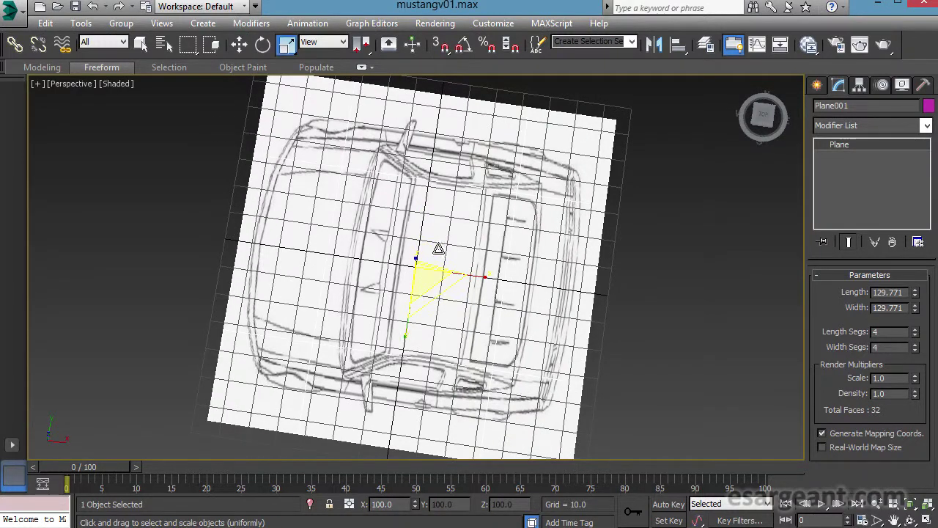
drag(416, 352, 453, 338)
alt+middle_drag(424, 325, 404, 308)
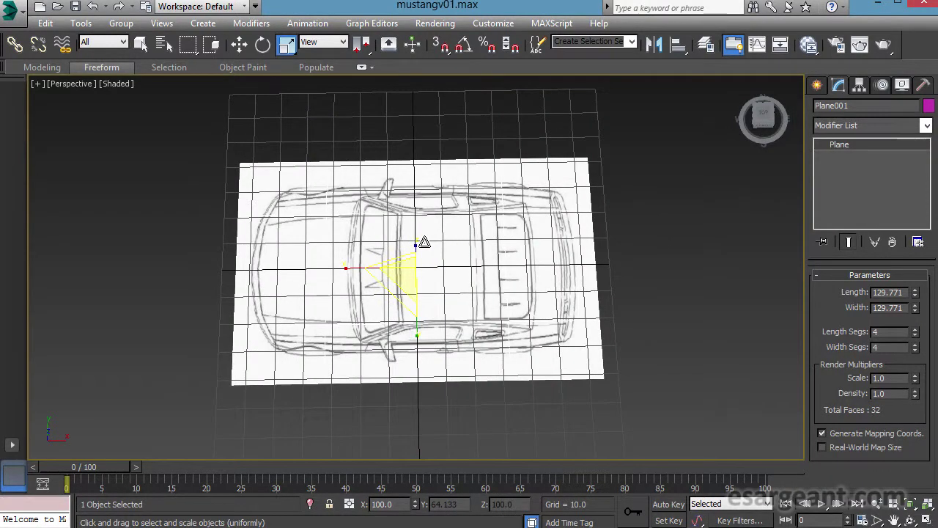
alt+middle_drag(477, 247, 519, 261)
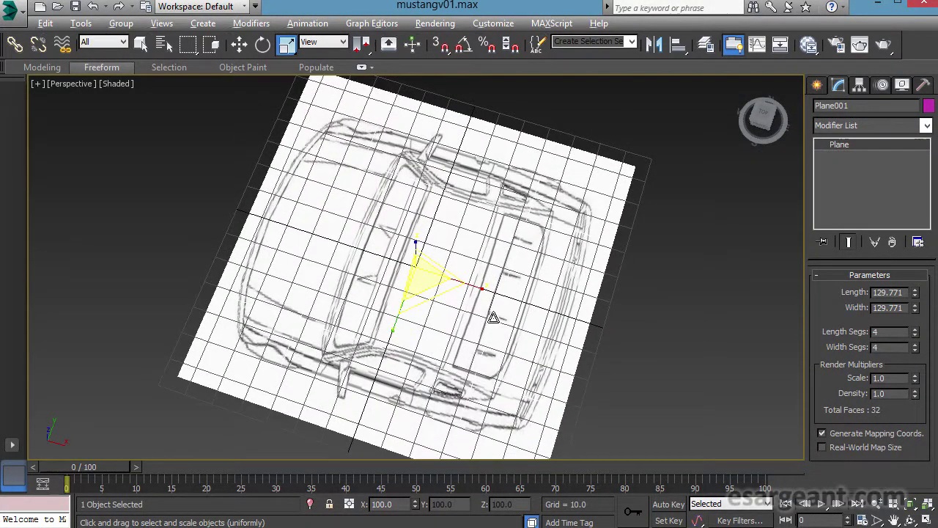
alt+middle_drag(491, 316, 454, 296)
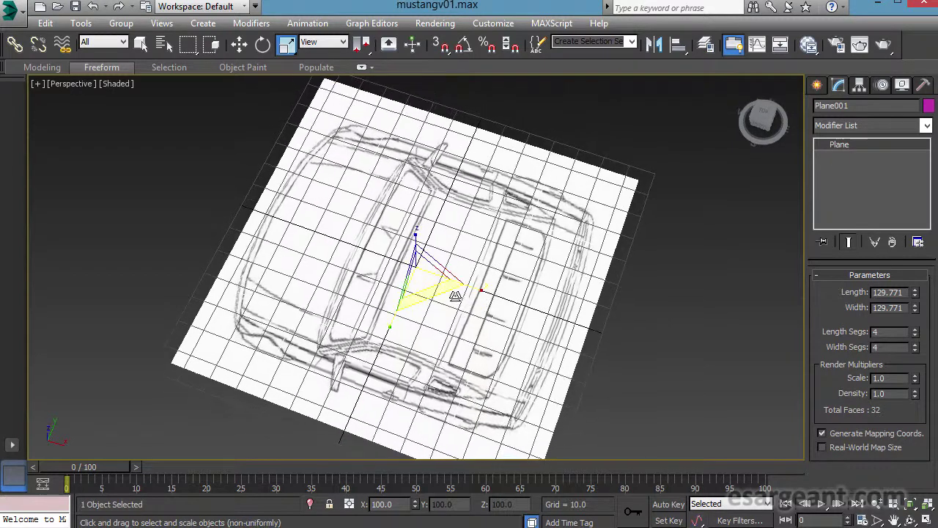
click(240, 44)
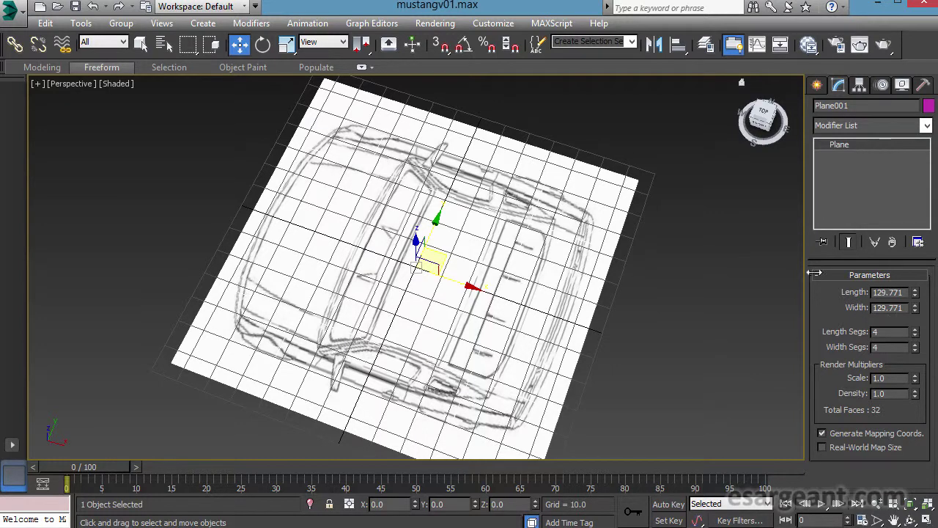
Look up the pixel dimensions of top.png in its file properties and return to 3ds Max
key(alt+Tab)
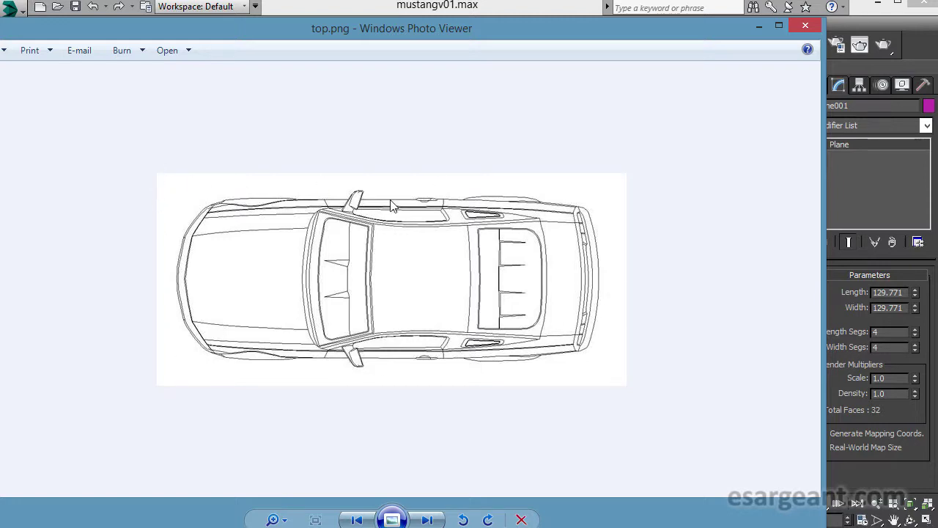
key(alt+Tab)
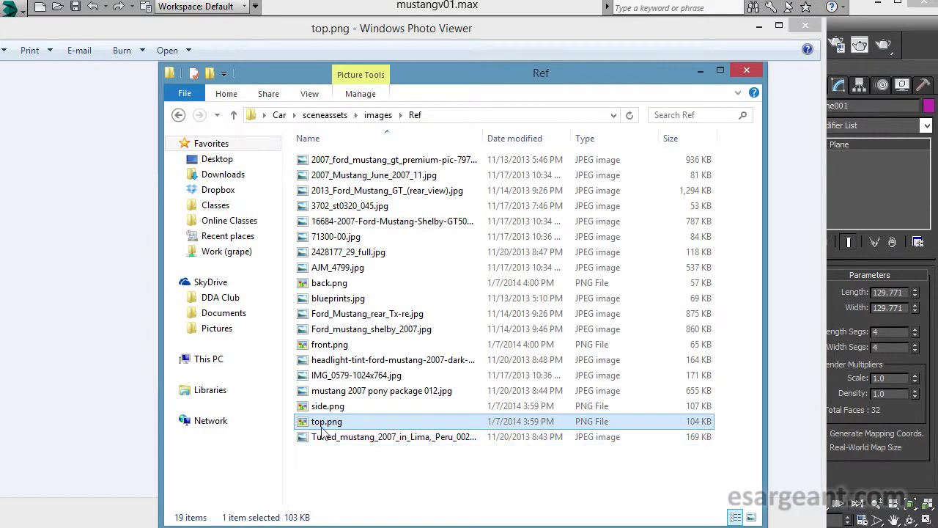
right_click(303, 422)
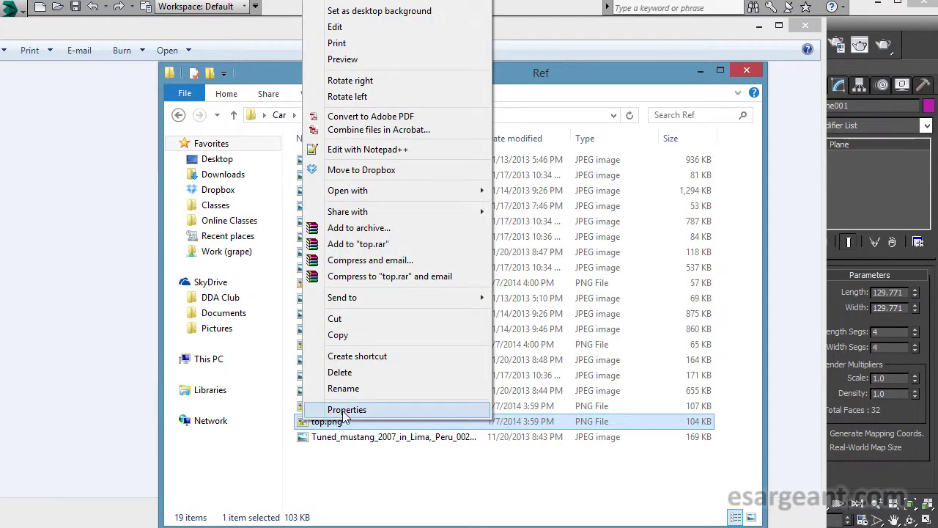
click(342, 417)
drag(429, 305, 360, 115)
click(334, 136)
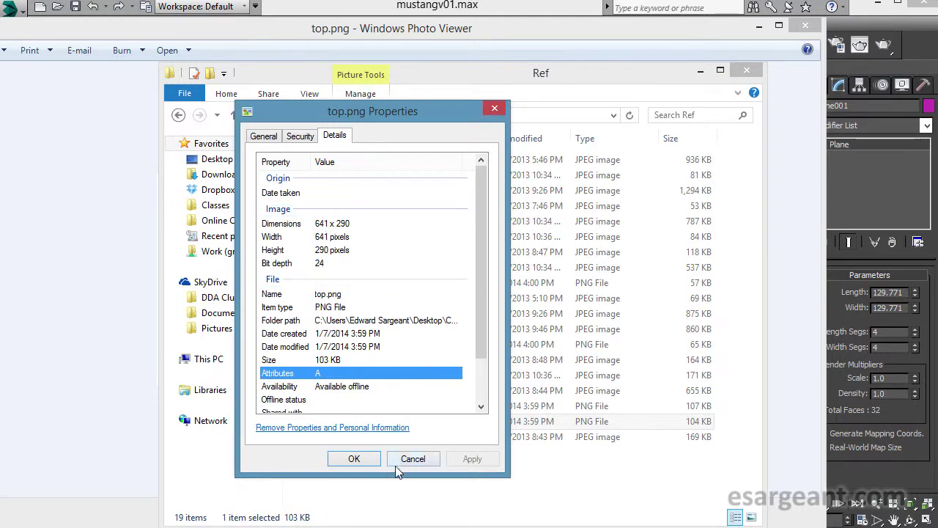
click(354, 459)
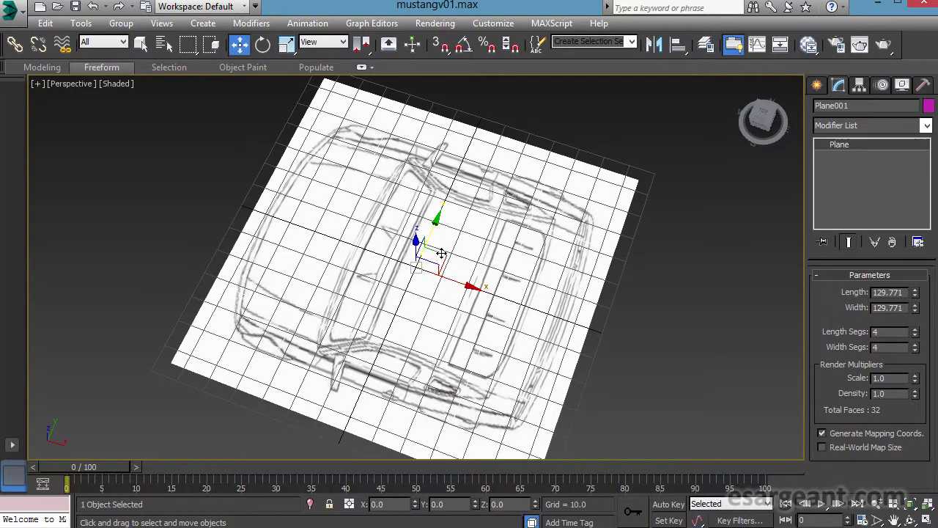
Set the top-view plane's width to 641 and length to 290, and deselect it
mouse_move(915, 294)
mouse_down()
mouse_move(927, 288)
mouse_move(929, 322)
mouse_move(916, 312)
mouse_move(928, 332)
mouse_move(912, 312)
mouse_up()
double_click(909, 313)
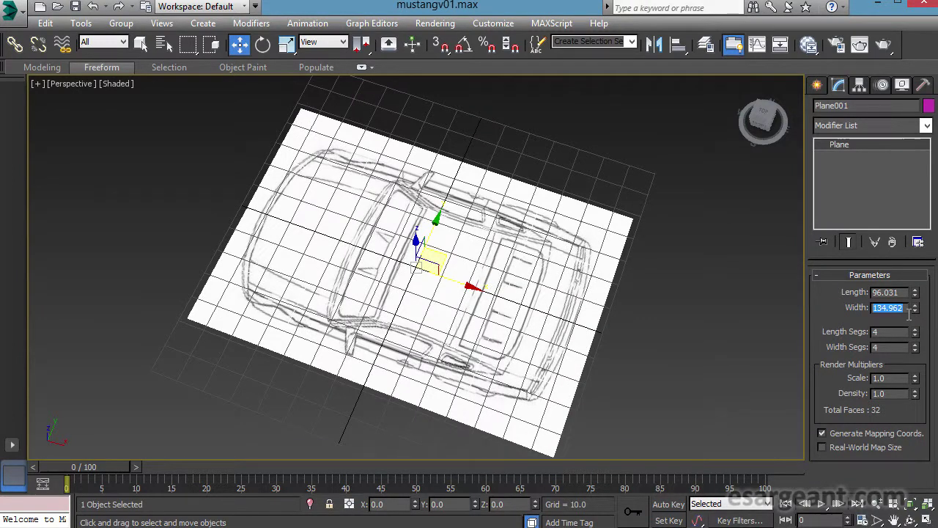
text(641)
key(Return)
double_click(888, 294)
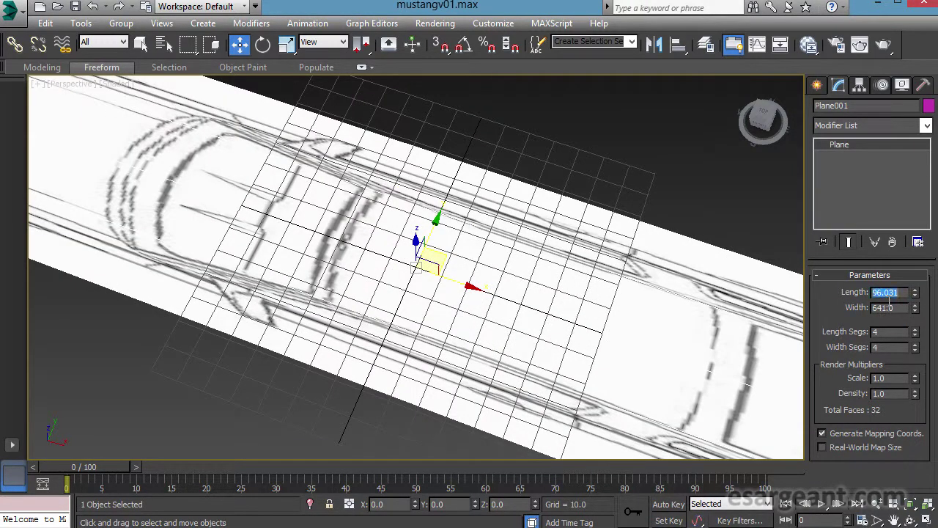
text(290)
key(Return)
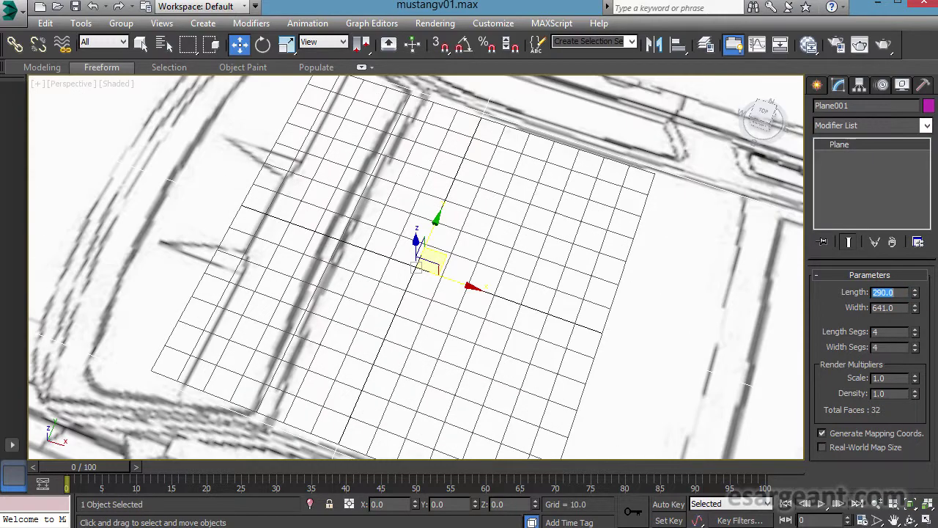
scroll(633, 277, down, 10)
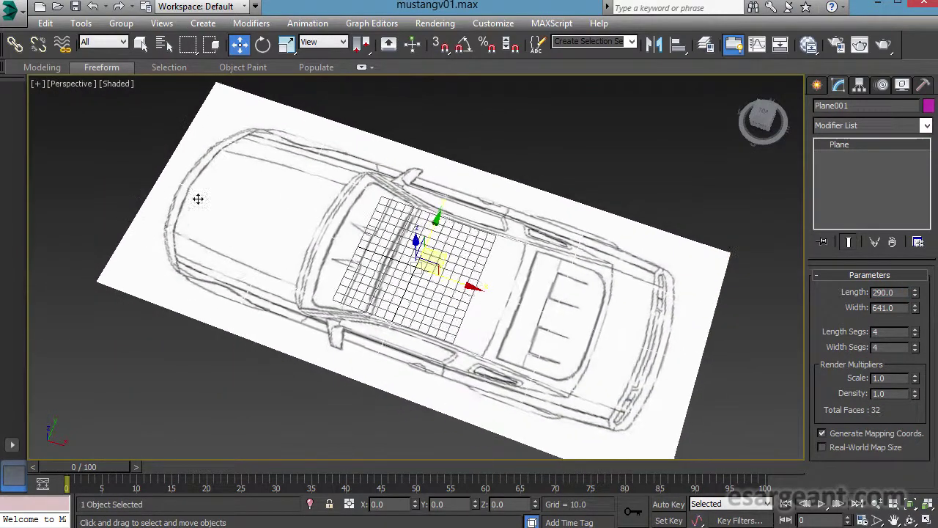
alt+middle_drag(353, 277, 329, 241)
click(320, 129)
mouse_move(320, 130)
alt+middle_down()
mouse_move(481, 260)
mouse_move(412, 225)
mouse_move(423, 233)
mouse_move(357, 299)
alt+middle_up()
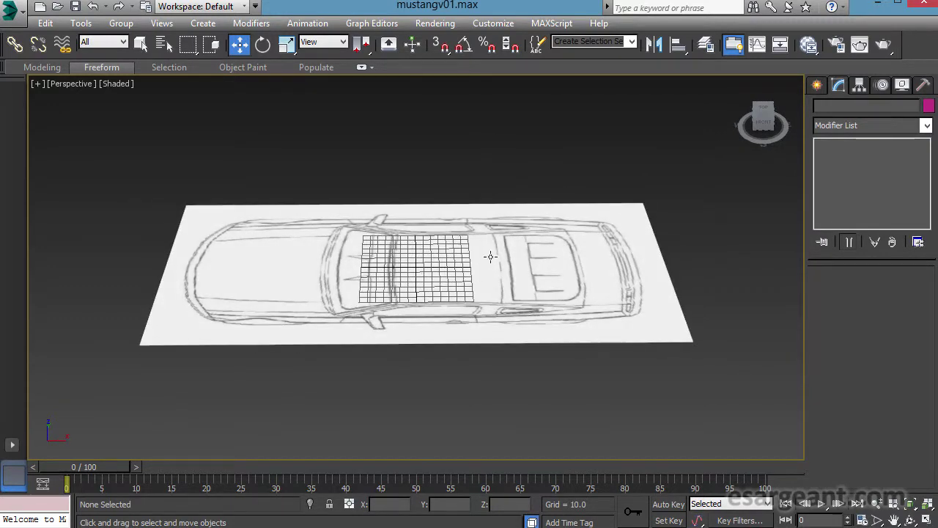
Create a second plane of about 145 by 145 in the Left viewport, centred near the origin
key(alt+w)
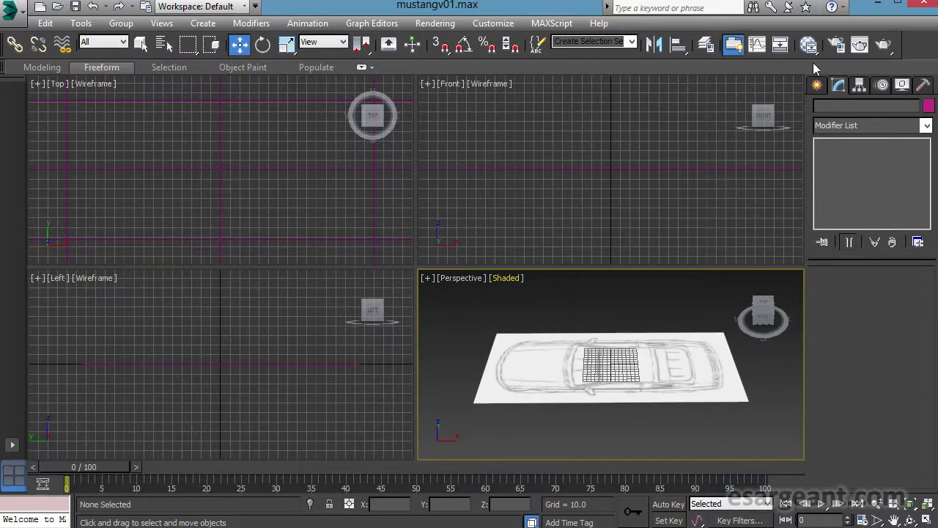
click(818, 87)
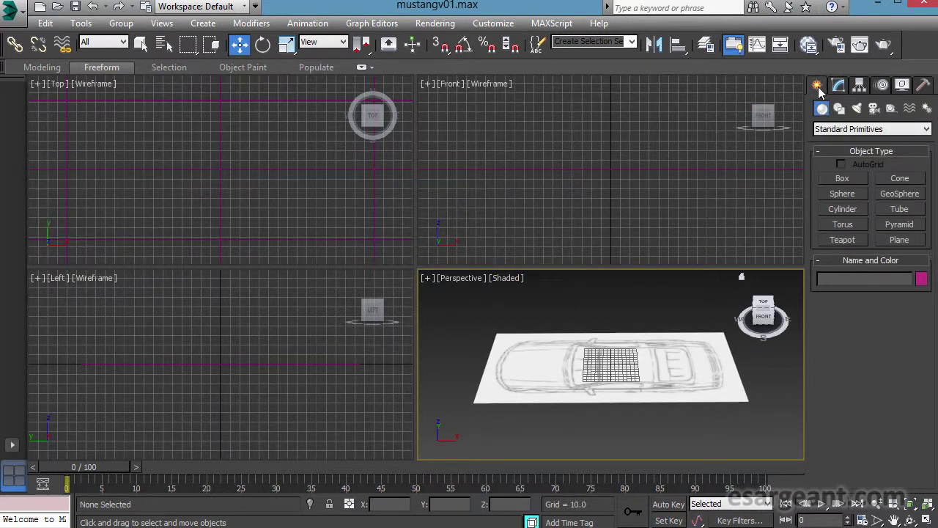
click(896, 239)
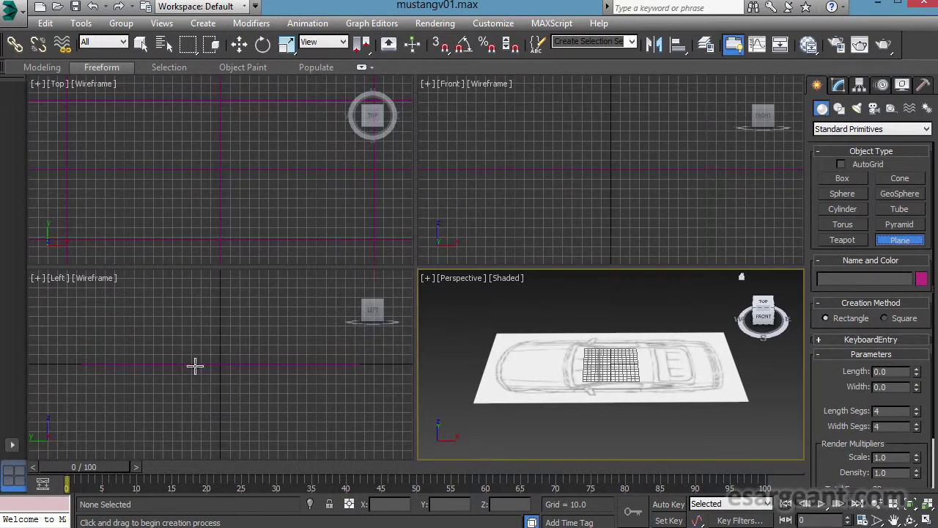
drag(220, 361, 288, 357)
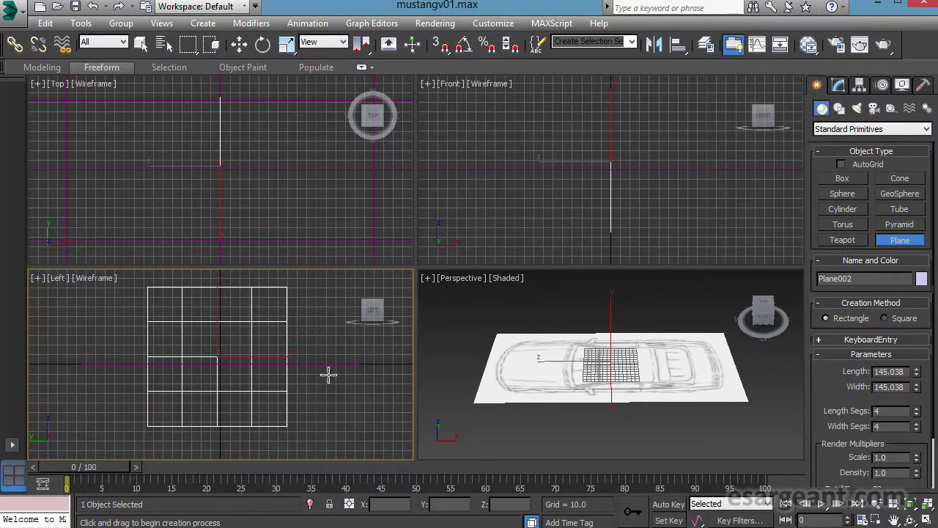
Centre the new plane on the origin by resetting its Y and Z positions to 0
key(w)
drag(258, 352, 307, 334)
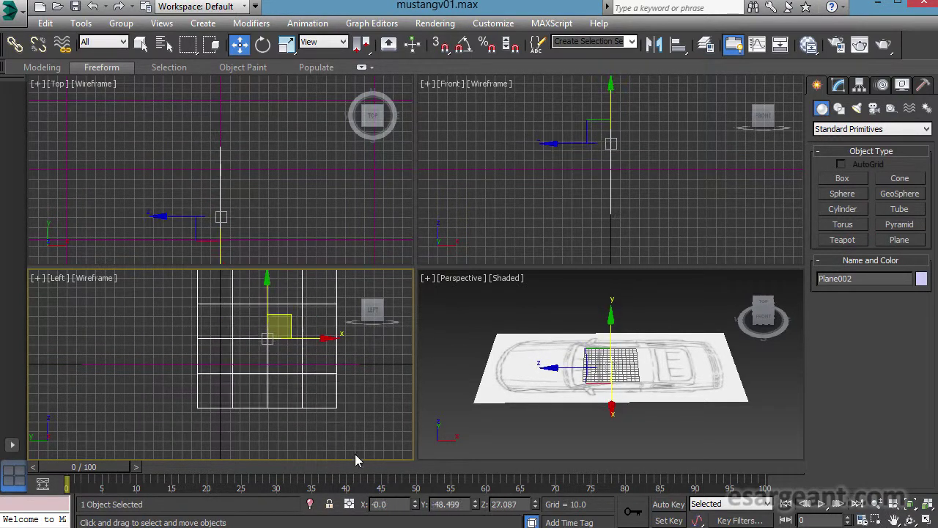
right_click(474, 506)
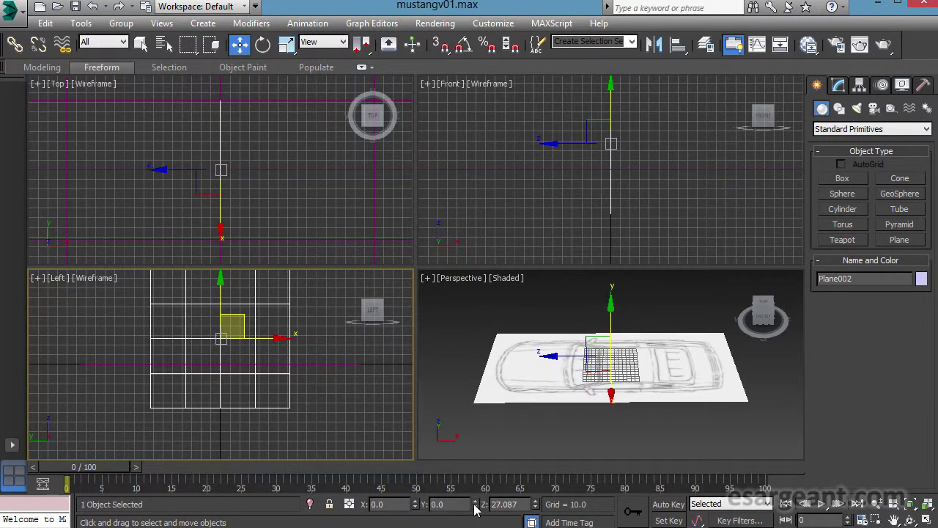
right_click(535, 506)
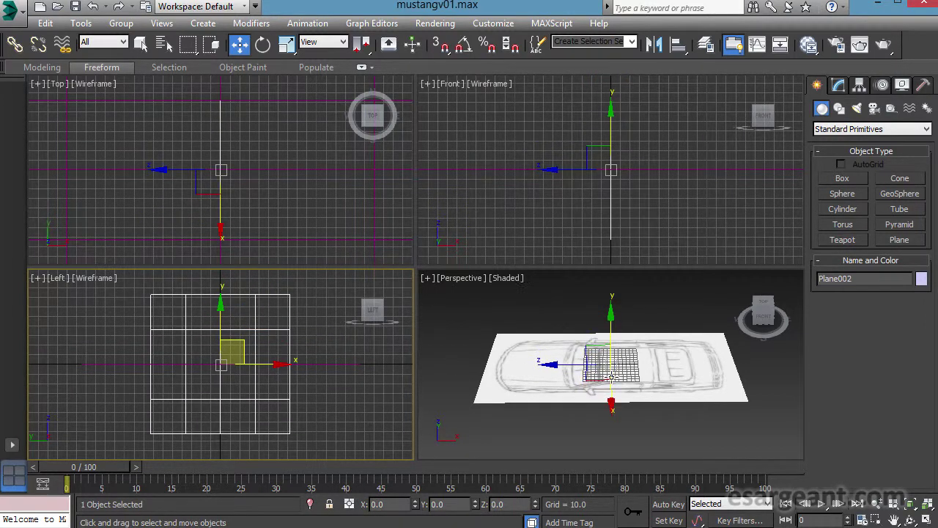
Rotate the upright plane to a Z rotation of 0 so that it runs along the car's length
mouse_move(555, 364)
alt+middle_down()
mouse_move(511, 357)
mouse_move(553, 366)
mouse_move(543, 366)
alt+middle_up()
alt+middle_drag(498, 322, 582, 310)
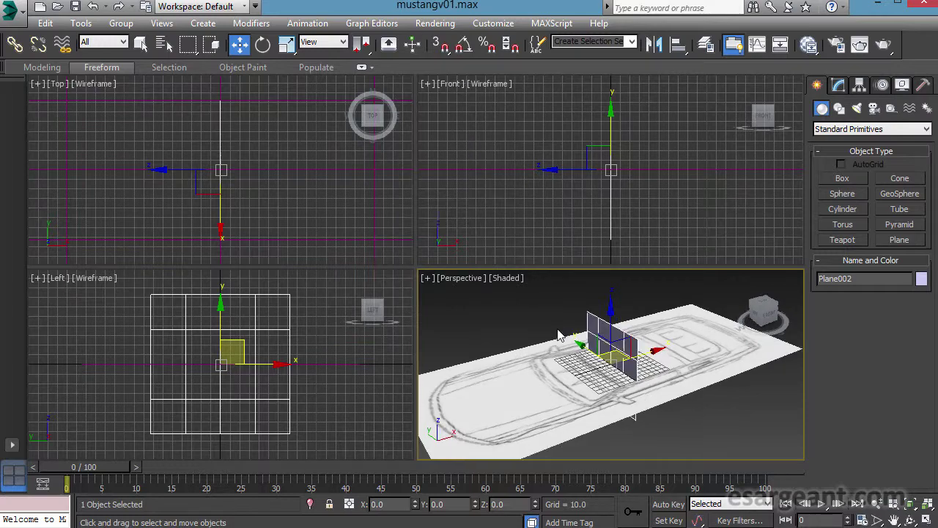
key(alt+w)
alt+middle_drag(268, 304, 282, 294)
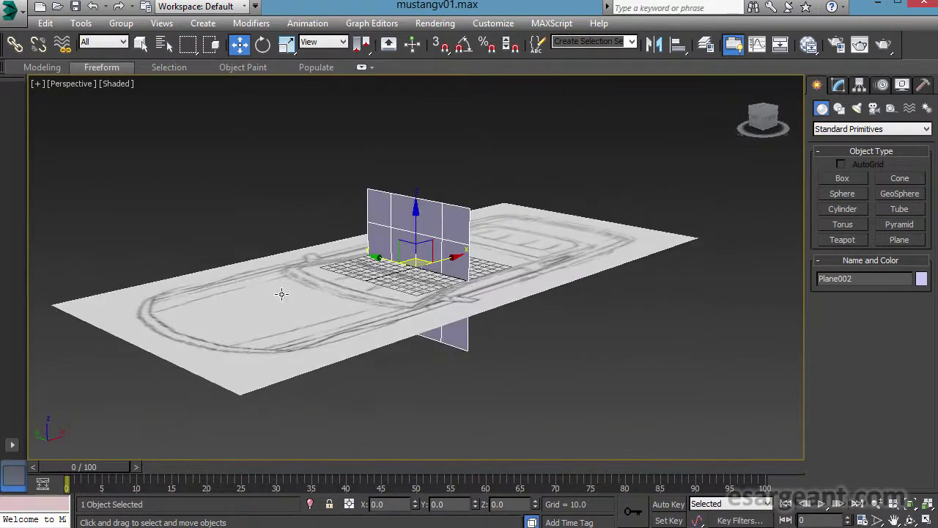
alt+middle_drag(498, 297, 454, 315)
alt+middle_drag(504, 345, 524, 350)
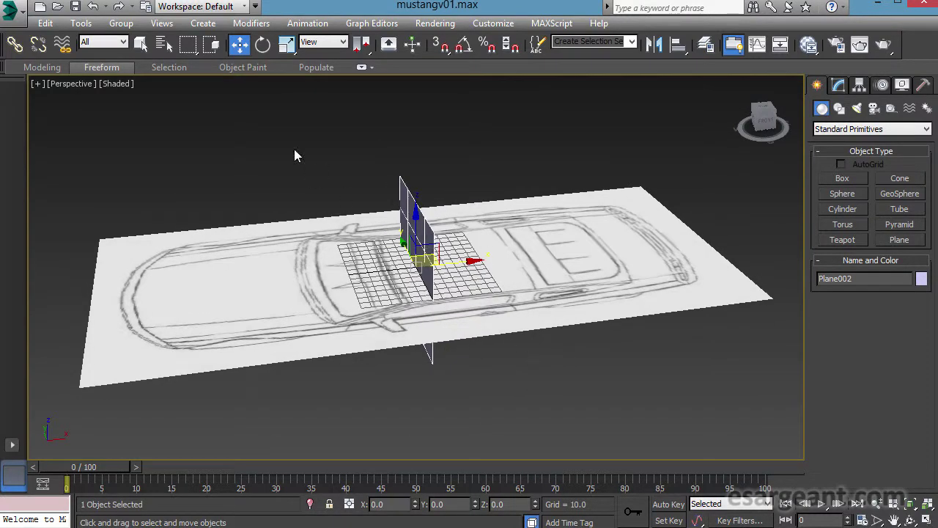
click(263, 46)
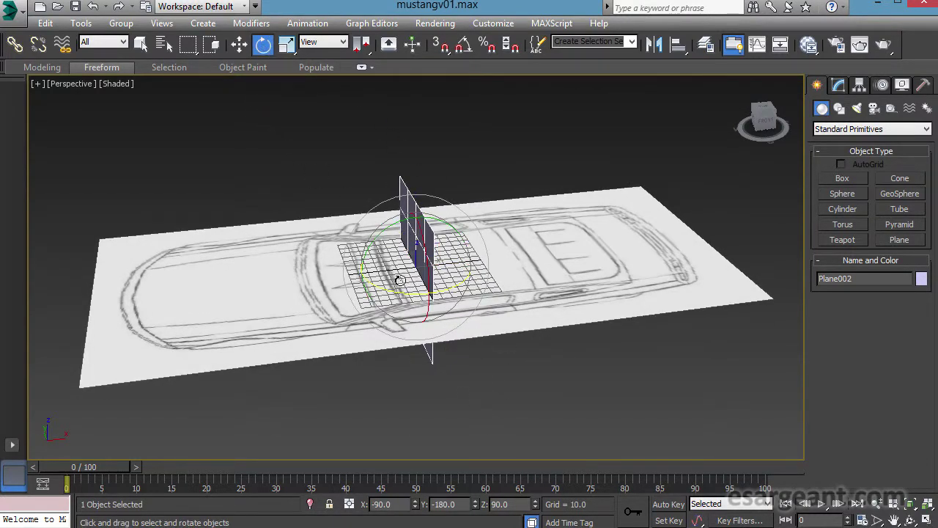
drag(537, 506, 544, 235)
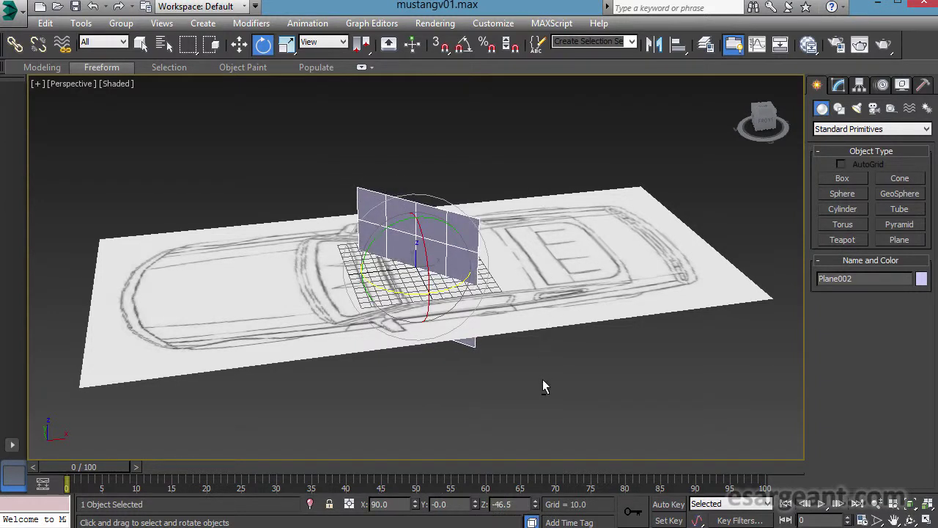
key(ctrl+z)
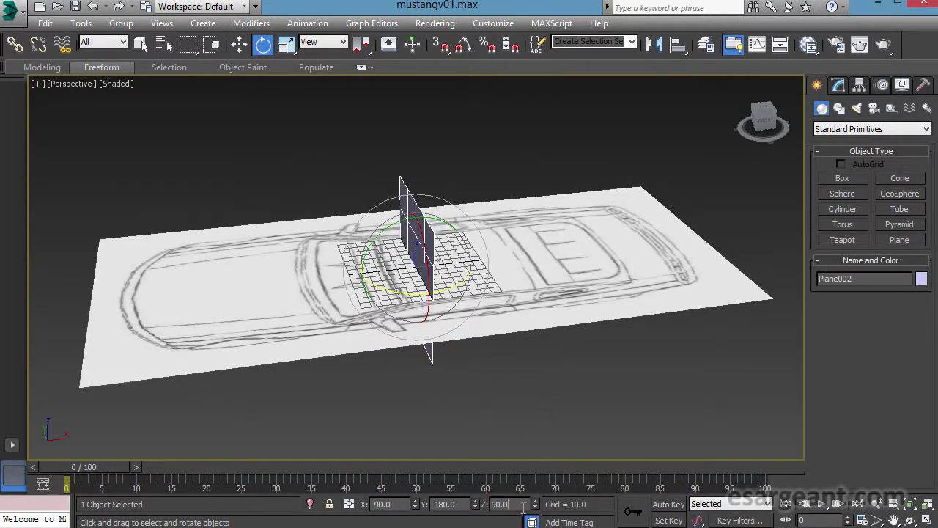
text(0)
key(Return)
alt+middle_drag(412, 346, 438, 350)
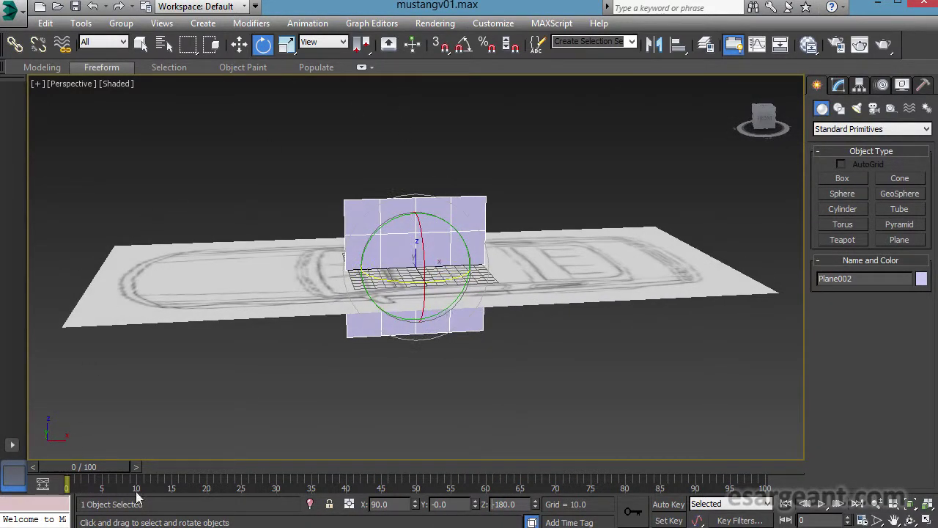
Add a new Standard material in the Slate Material Editor and name it side
click(809, 44)
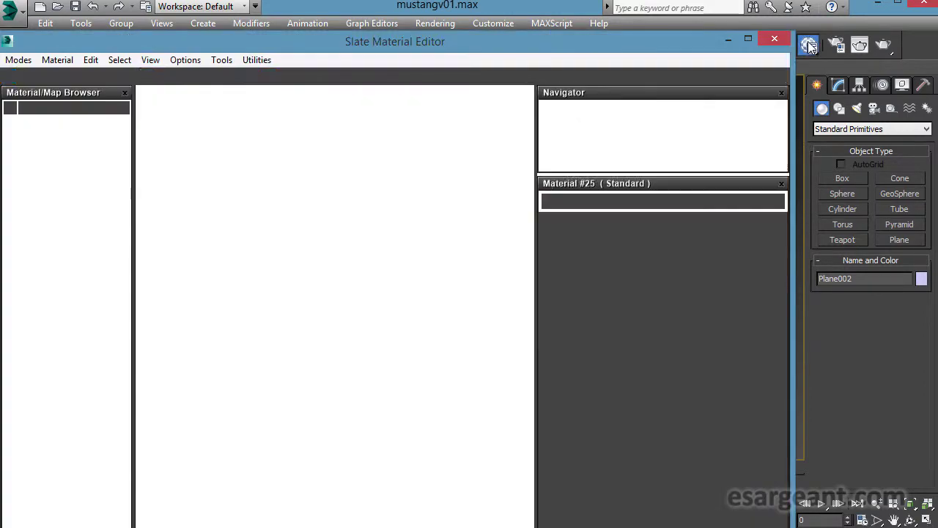
drag(32, 352, 310, 311)
drag(334, 277, 371, 210)
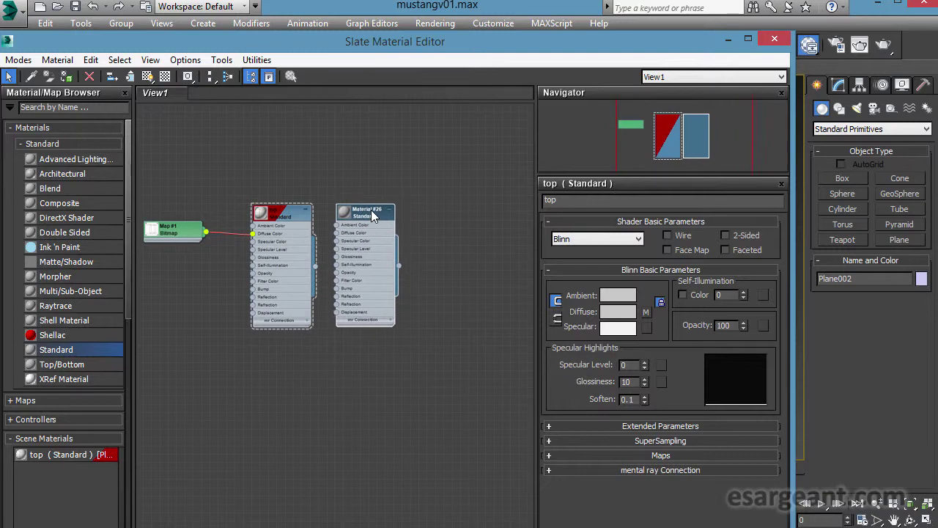
double_click(371, 211)
click(607, 203)
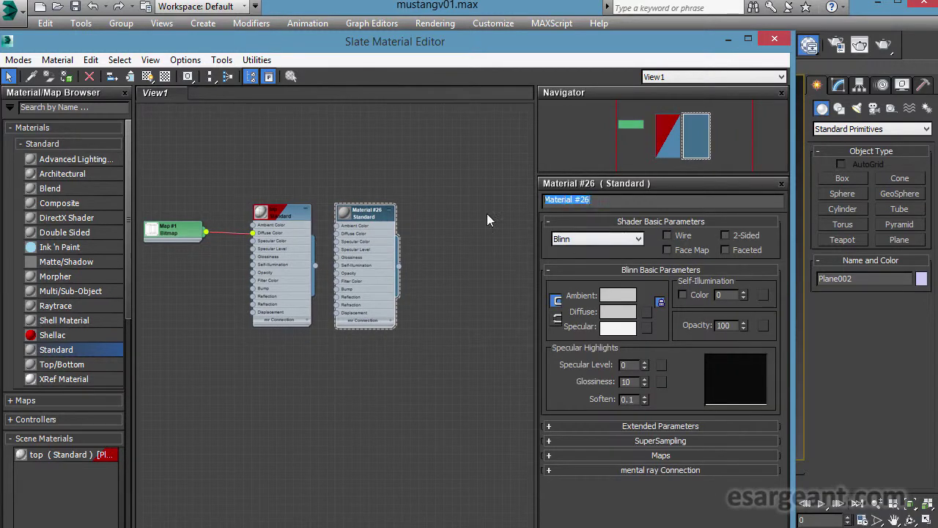
text(side)
key(Return)
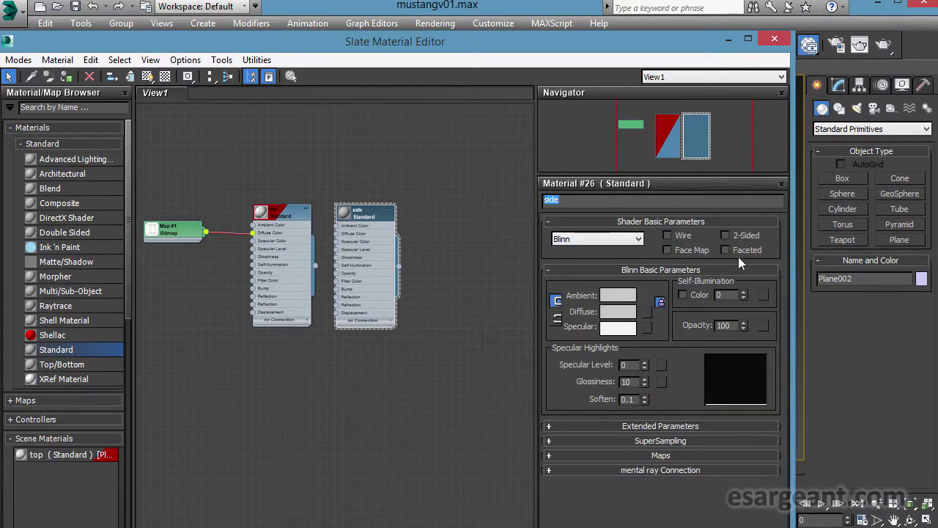
Load side.png from the Ref folder as a Bitmap for the side material's diffuse map
click(648, 312)
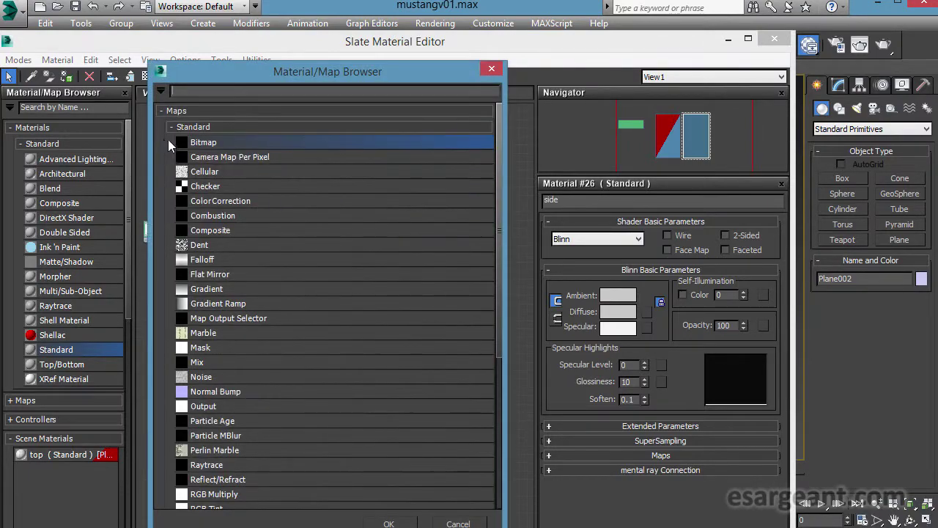
double_click(189, 144)
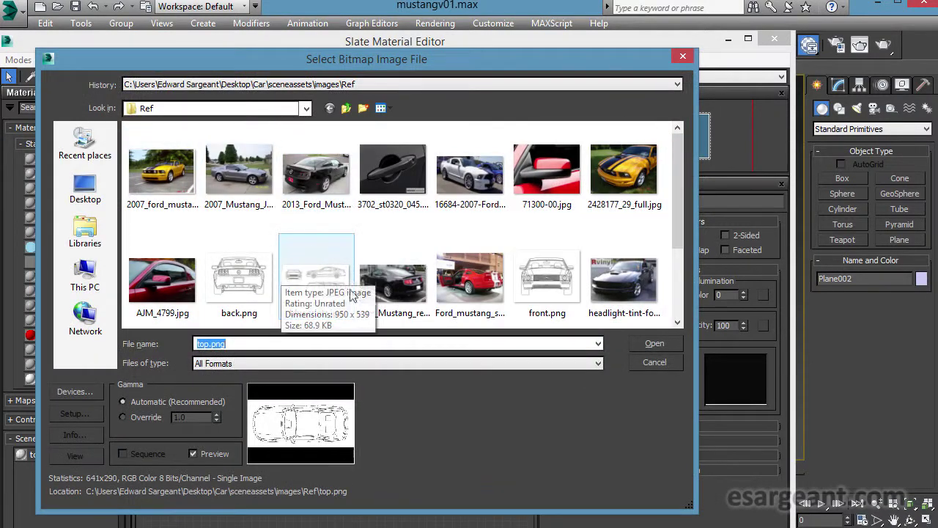
click(528, 305)
scroll(527, 306, down, 3)
double_click(320, 294)
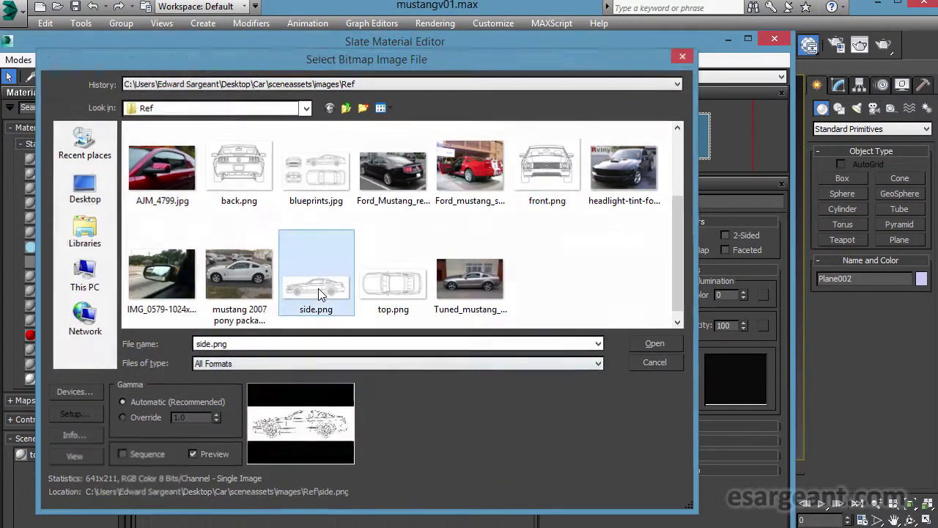
Apply the side material to the upright plane and close the Slate Material Editor
drag(176, 46, 218, 346)
click(104, 384)
click(811, 347)
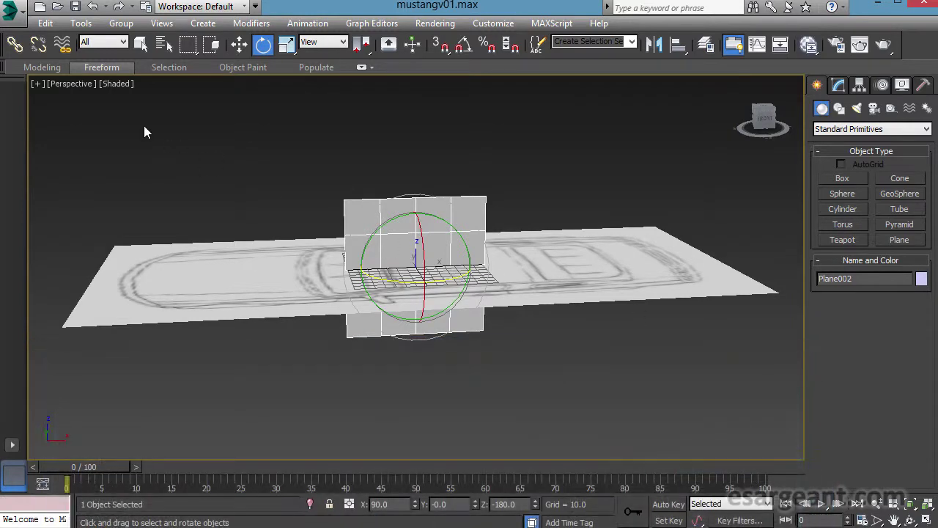
Display Shaded Materials with Maps in the Perspective viewport and check the side blueprint against the top-view plane
click(114, 86)
mouse_move(178, 314)
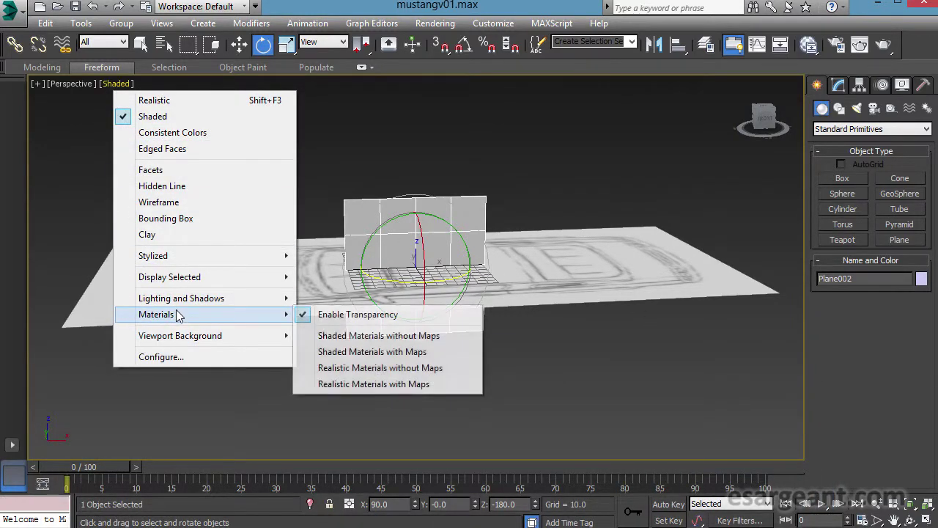
click(371, 352)
alt+middle_drag(370, 352, 531, 410)
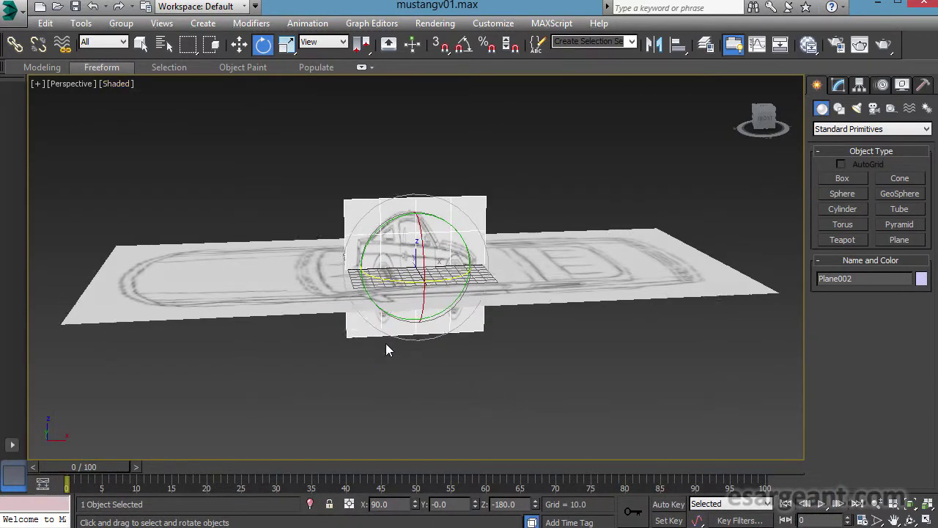
mouse_move(385, 343)
alt+middle_down()
mouse_move(297, 341)
mouse_move(389, 347)
mouse_move(369, 347)
mouse_move(413, 274)
mouse_move(412, 249)
mouse_move(310, 324)
alt+middle_up()
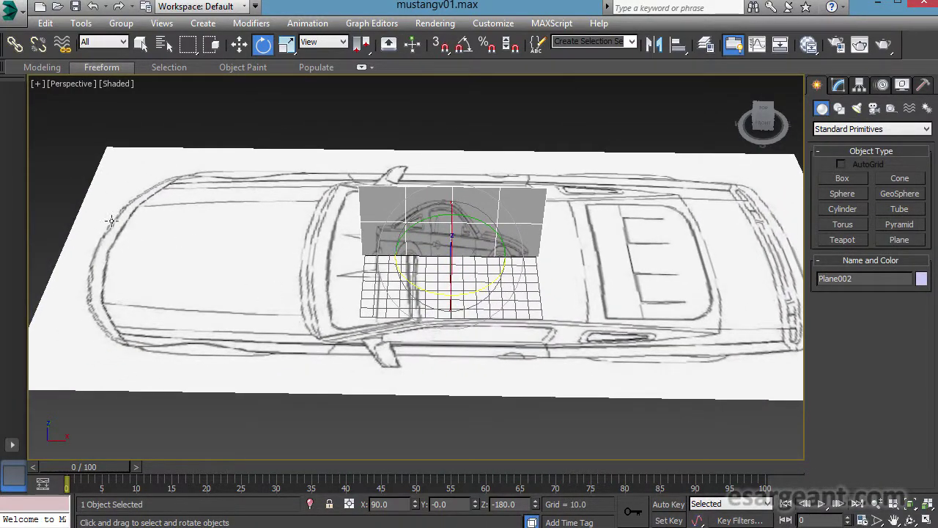
Rotate the upright side-view plane 180 degrees about Z so its car faces the same way as the top view
alt+middle_drag(431, 337, 557, 262)
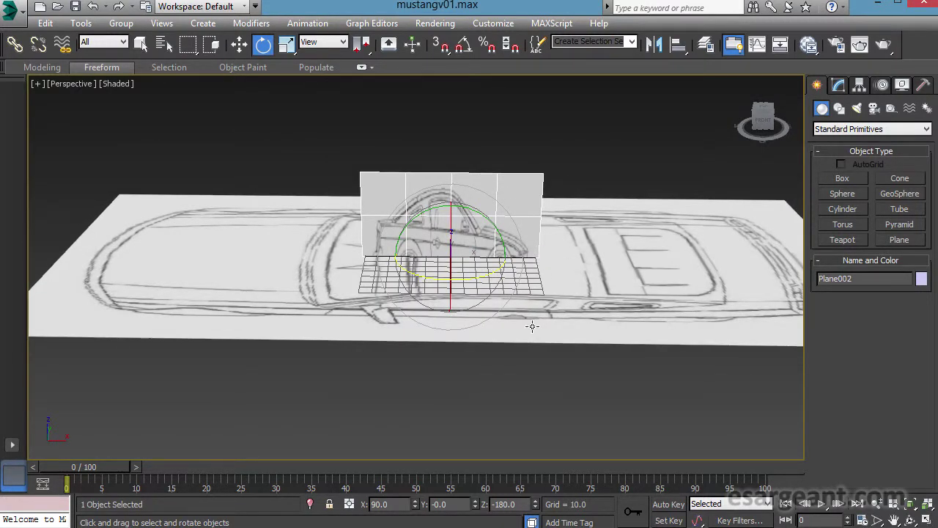
alt+middle_drag(533, 327, 531, 348)
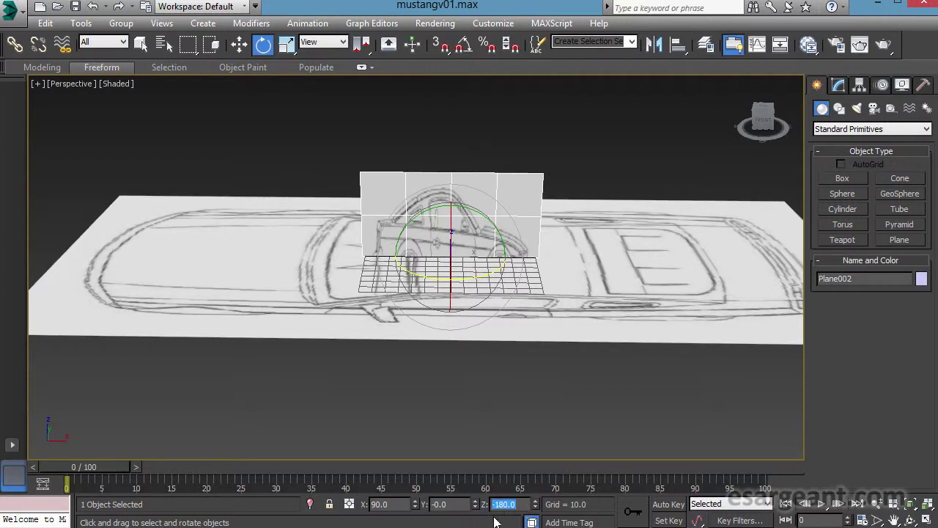
key(Return)
middle_drag(482, 437, 487, 370)
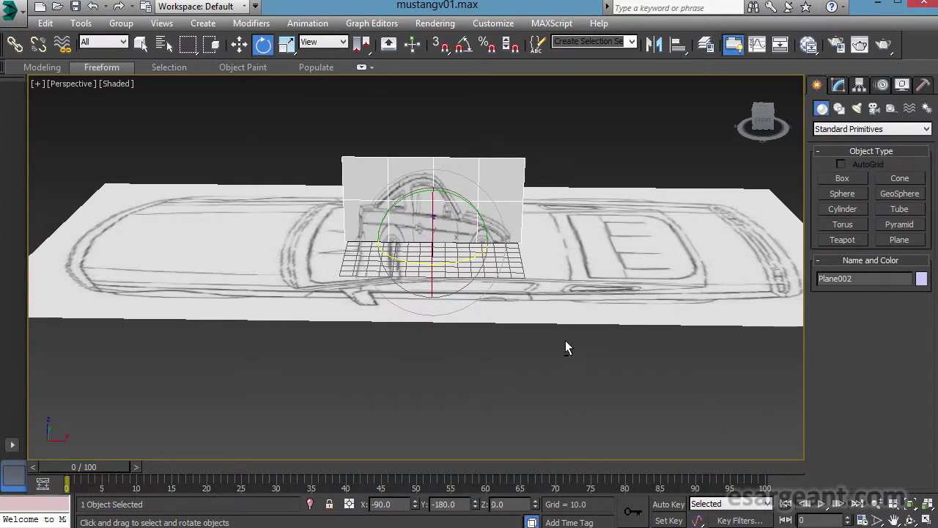
alt+middle_drag(499, 338, 495, 364)
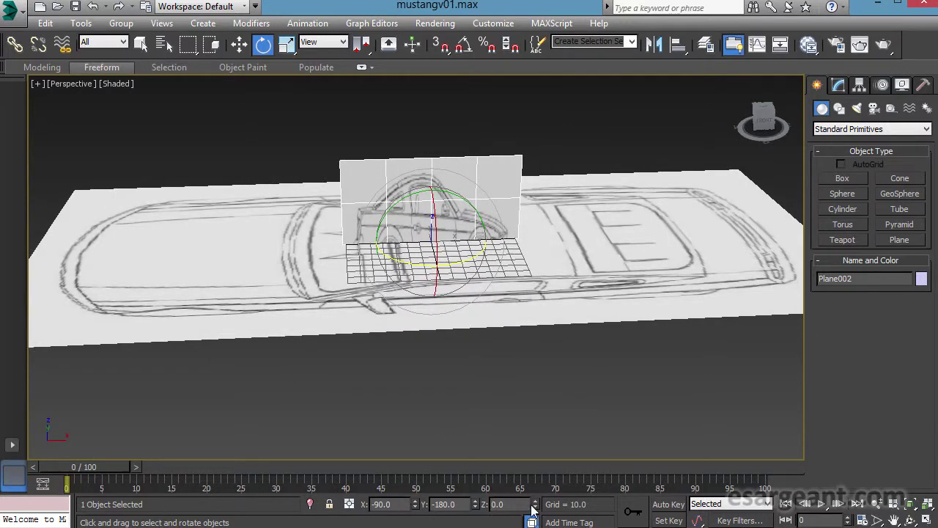
text(18)
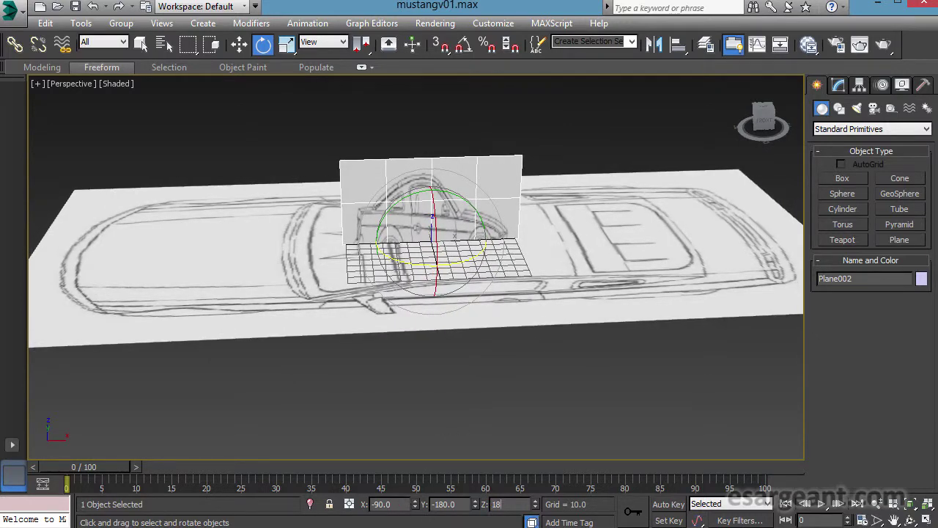
key(Return)
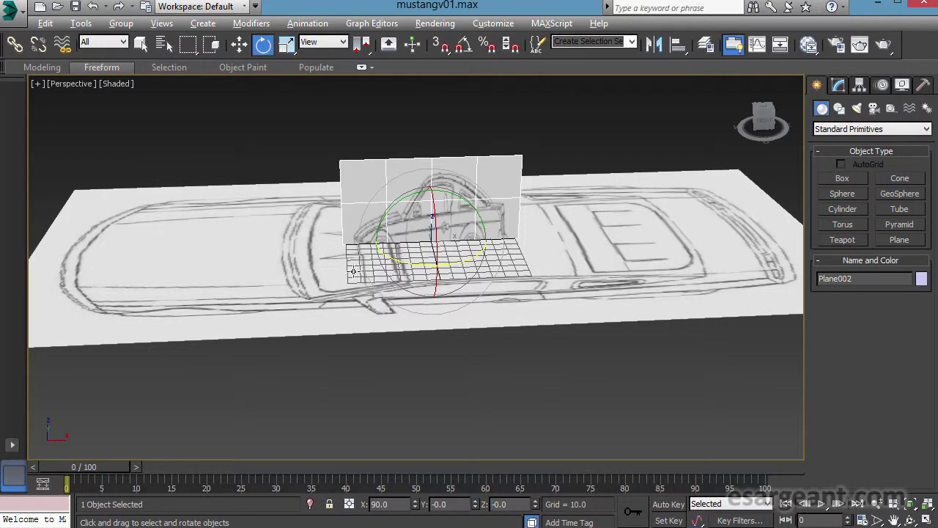
alt+middle_drag(354, 283, 384, 273)
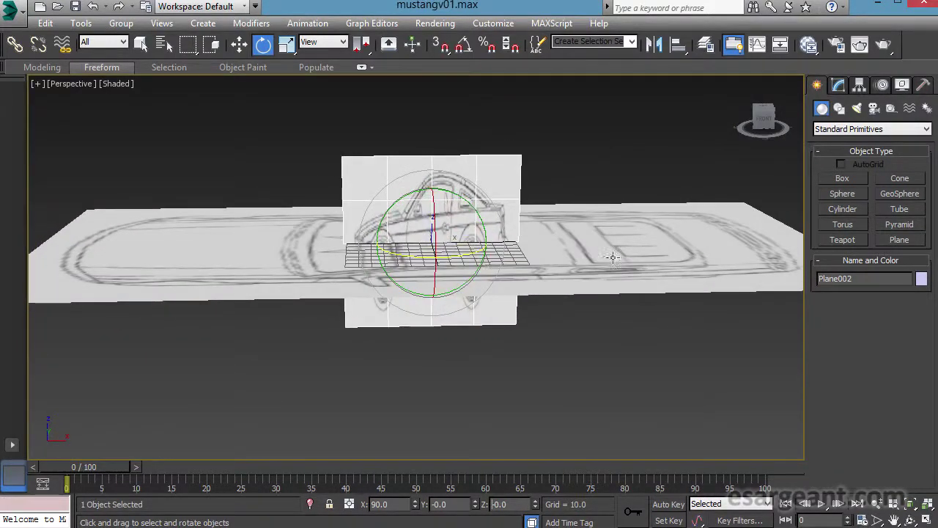
alt+middle_drag(289, 300, 341, 274)
Look up the pixel dimensions of side.png in its file properties in the Ref folder, and return to 3ds Max
click(838, 85)
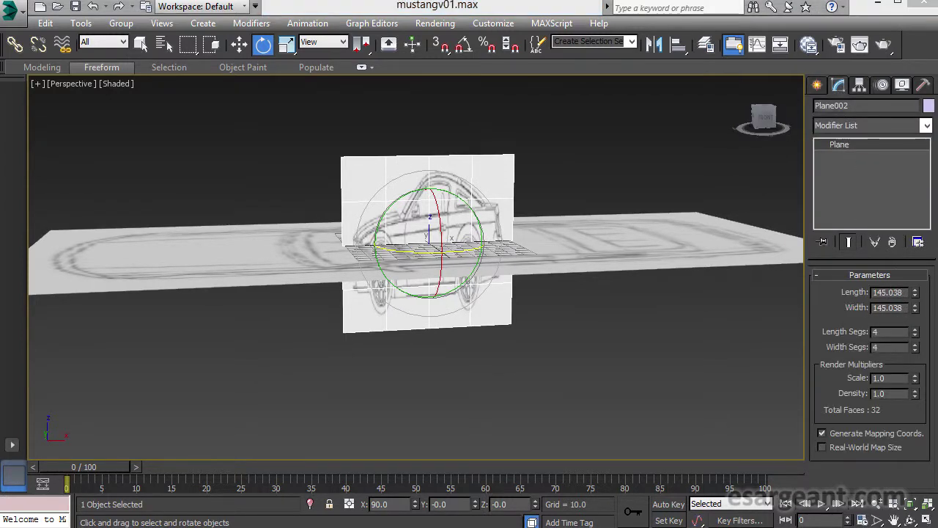
key(alt+Tab)
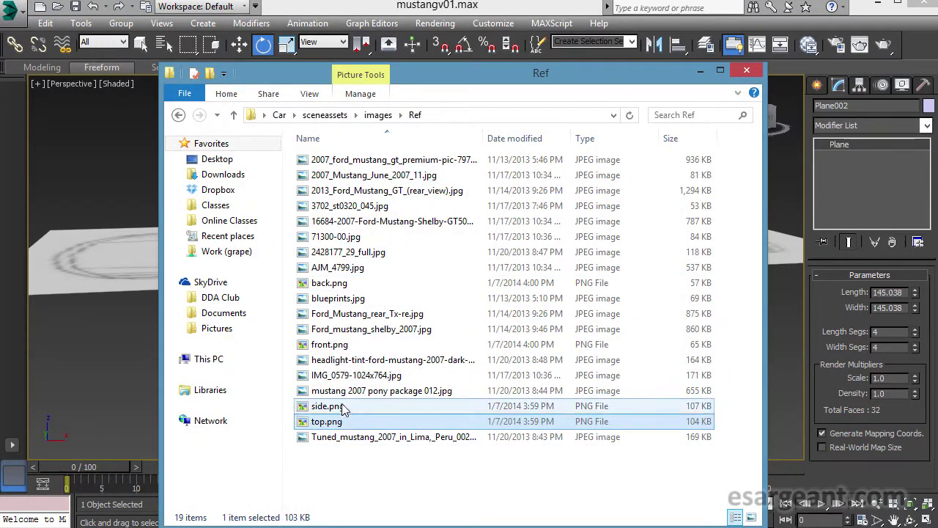
right_click(343, 409)
click(384, 392)
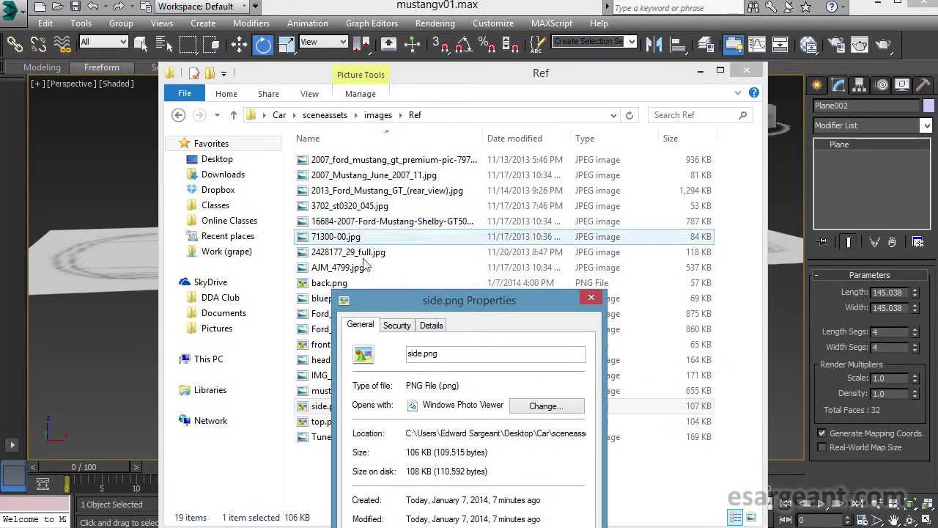
drag(404, 306, 336, 153)
click(363, 173)
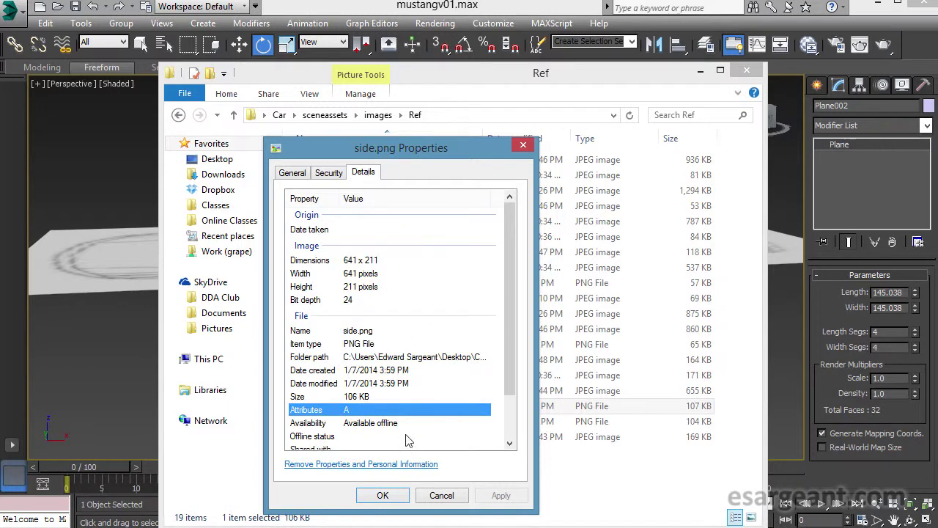
click(440, 495)
click(742, 32)
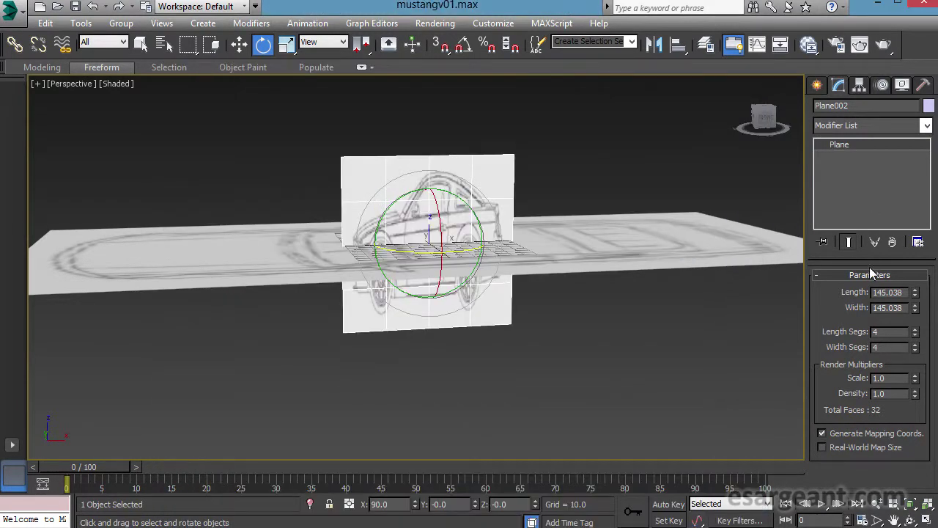
Set the side-view plane's width to 641 and its length to 211
double_click(899, 310)
text(641)
key(shift+Tab)
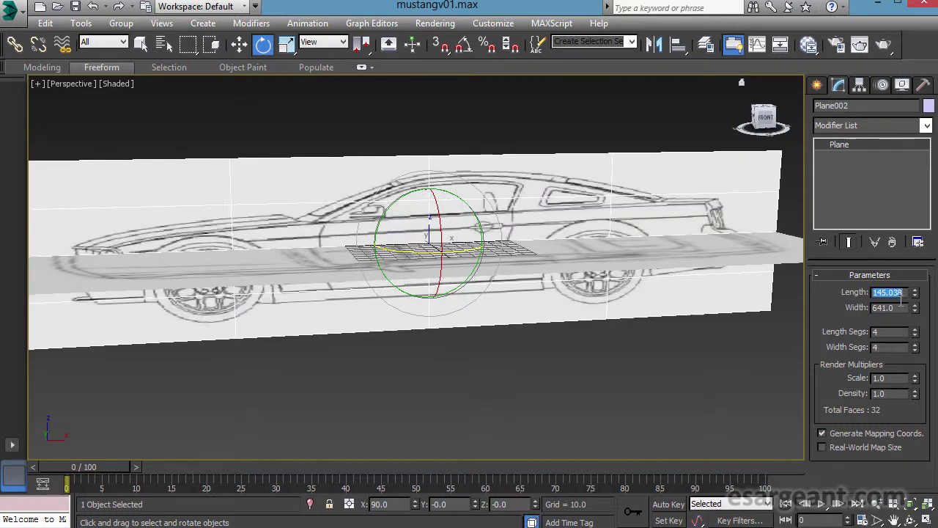
text(21)
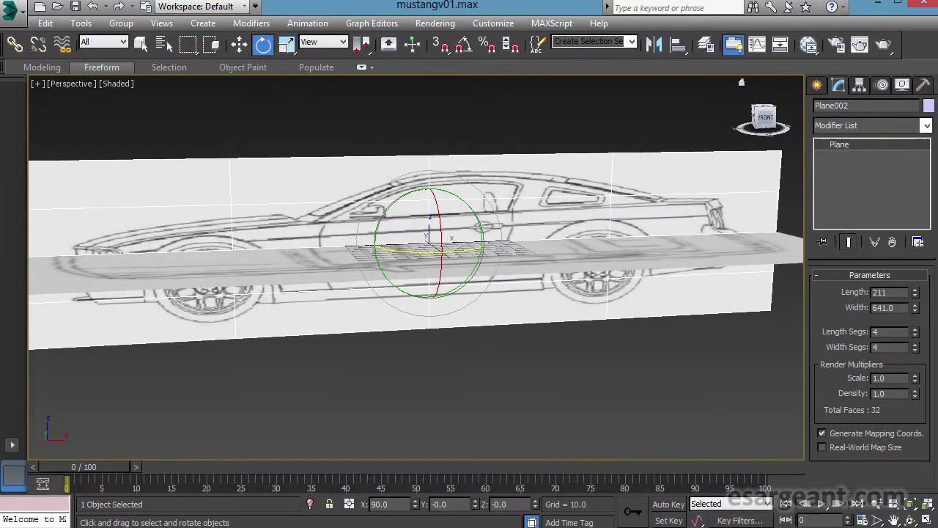
text(1)
key(Return)
alt+middle_drag(439, 220, 530, 262)
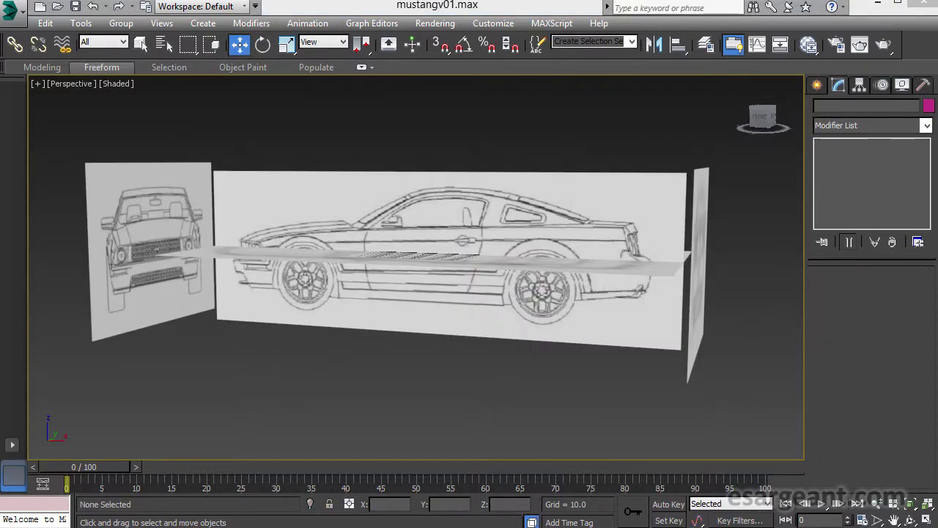
Review the blueprint materials and their linked bitmaps in the Slate Material Editor, and close the editor
alt+middle_drag(595, 310, 481, 288)
mouse_move(449, 316)
alt+middle_down()
mouse_move(442, 311)
mouse_move(458, 309)
alt+middle_up()
click(808, 45)
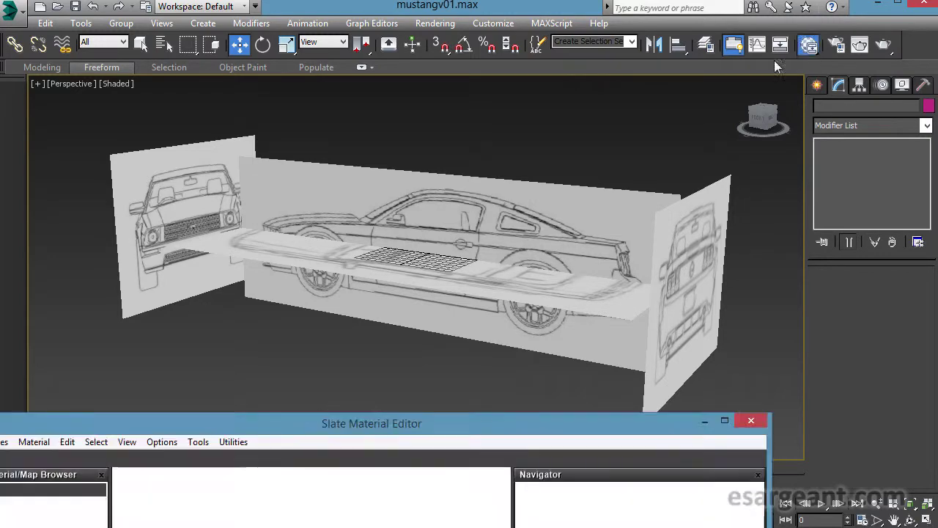
drag(449, 448, 477, 146)
drag(295, 290, 305, 431)
drag(377, 342, 401, 424)
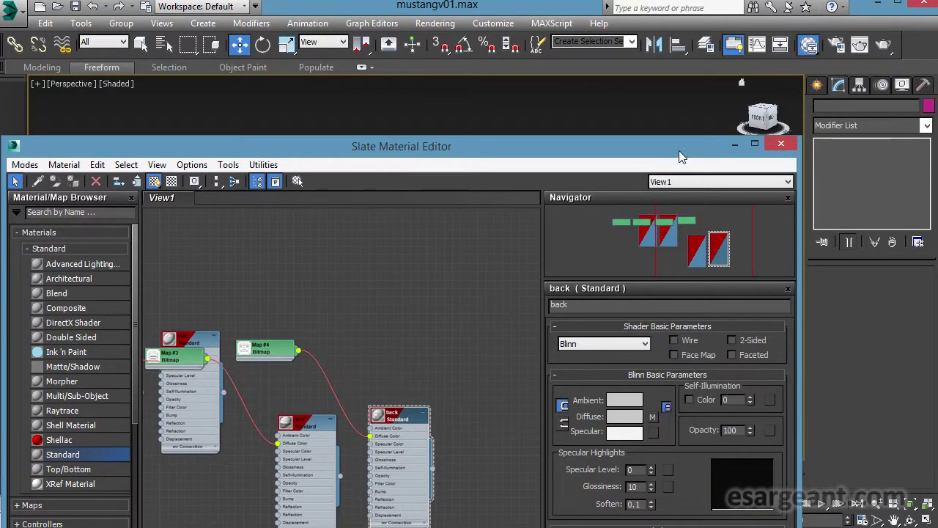
click(781, 142)
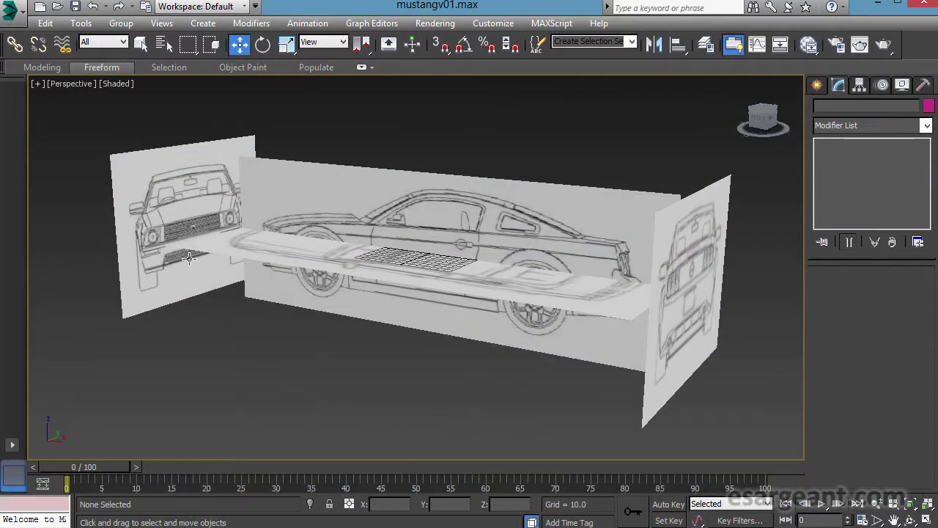
Examine the top, side, front and back reference planes from several angles, and check the front-view plane's size parameters
alt+middle_drag(308, 312, 253, 308)
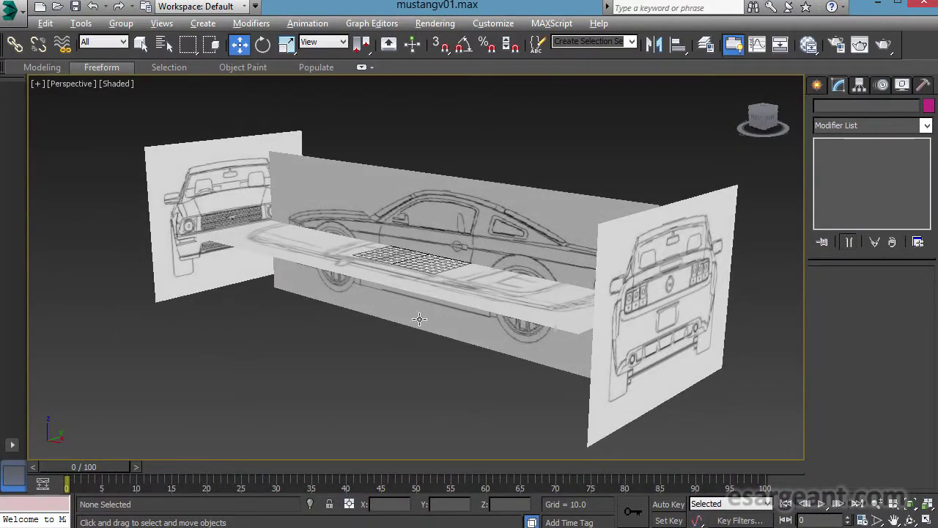
alt+middle_drag(420, 319, 415, 319)
click(235, 202)
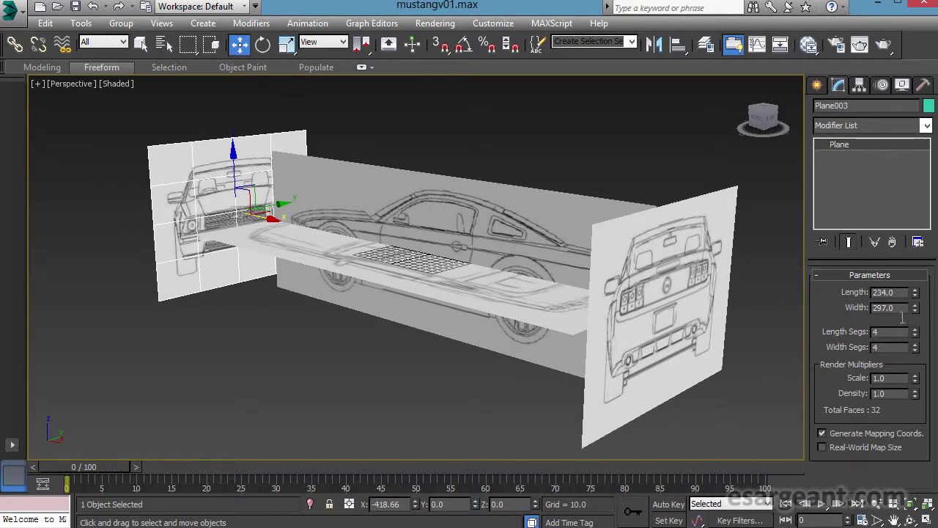
alt+middle_drag(388, 350, 392, 286)
click(364, 346)
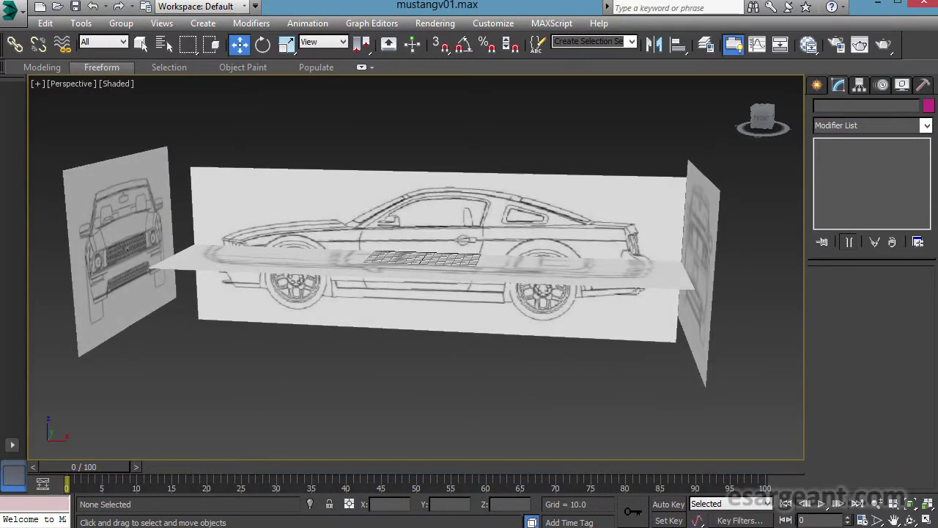
alt+middle_drag(492, 304, 355, 241)
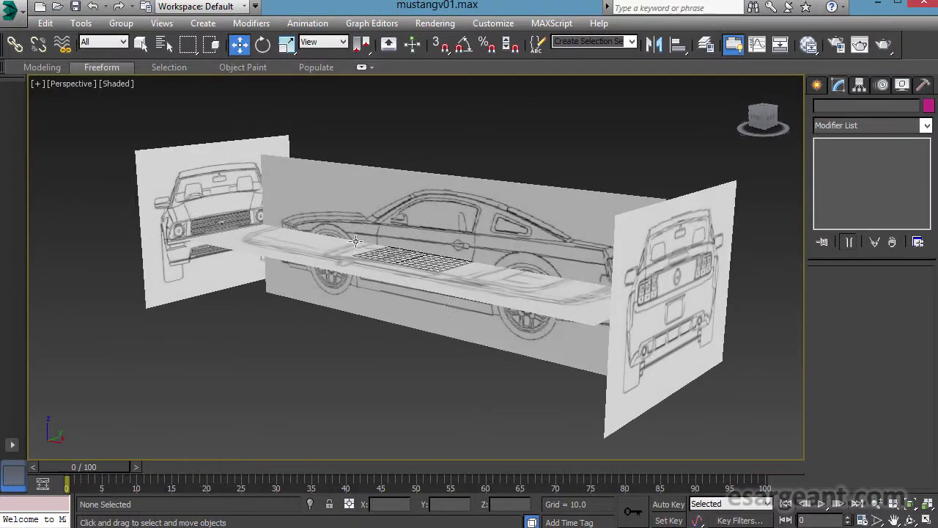
alt+middle_drag(672, 215, 237, 214)
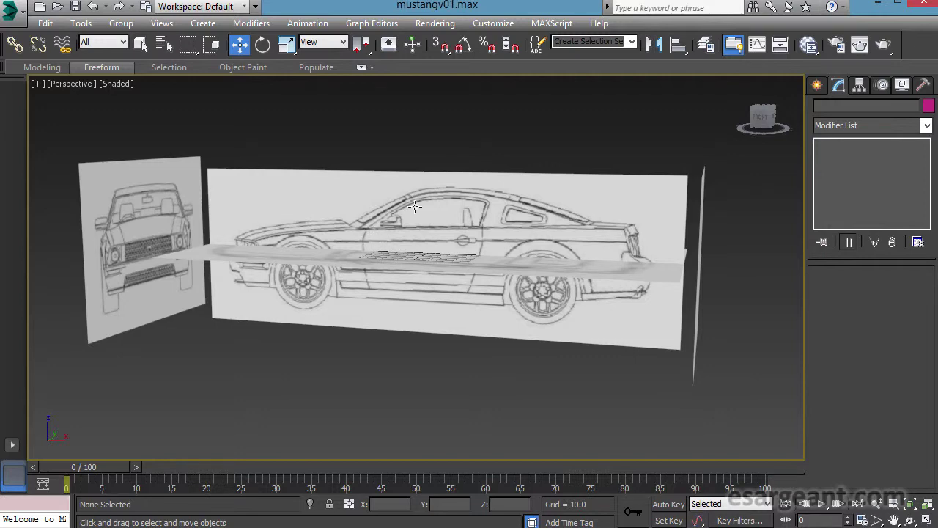
alt+middle_drag(415, 207, 308, 239)
alt+middle_drag(373, 299, 420, 318)
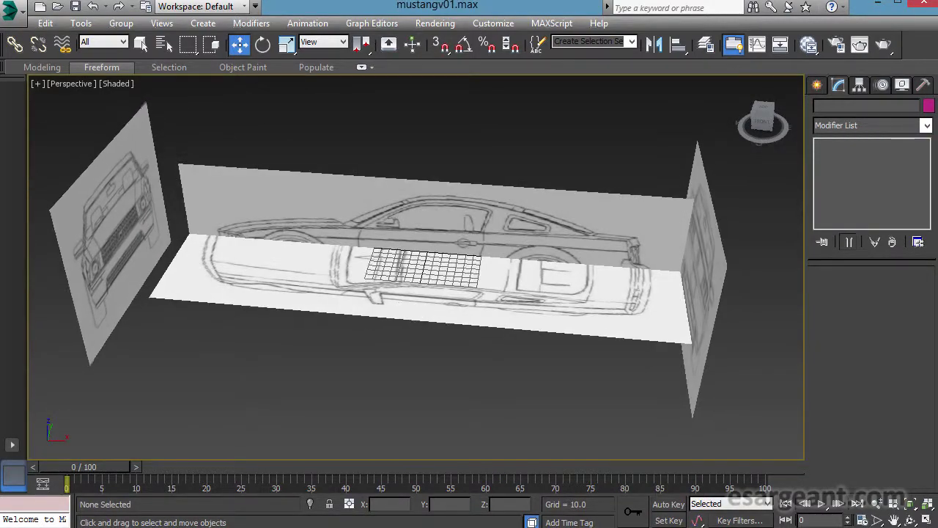
Slide the top-view plane up and down along Z to compare it with the side view, and leave it below the car
scroll(360, 265, up, 3)
click(291, 291)
alt+middle_drag(342, 320, 295, 275)
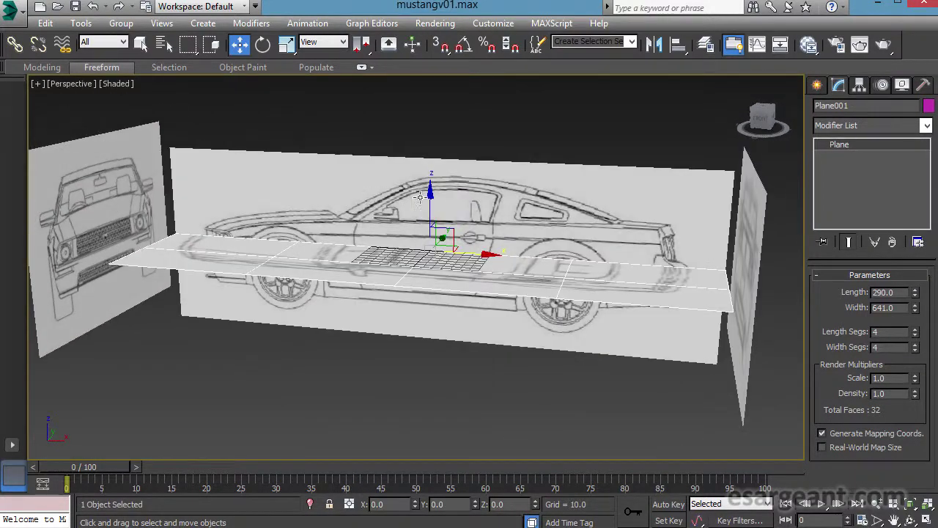
drag(442, 204, 441, 223)
alt+middle_drag(441, 228, 617, 333)
alt+middle_drag(404, 274, 426, 229)
drag(435, 215, 437, 235)
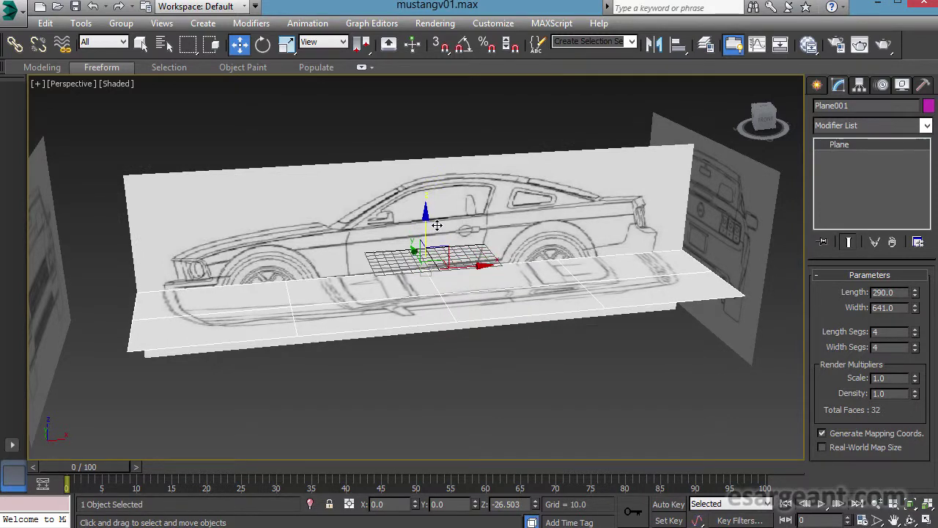
mouse_move(417, 359)
alt+middle_down()
mouse_move(398, 371)
mouse_move(402, 350)
alt+middle_up()
drag(436, 223, 464, 143)
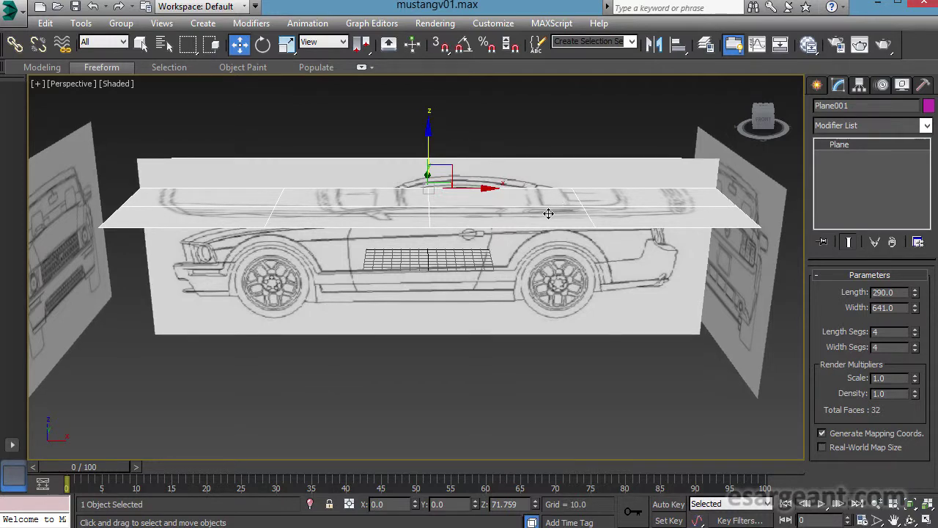
drag(438, 141, 481, 176)
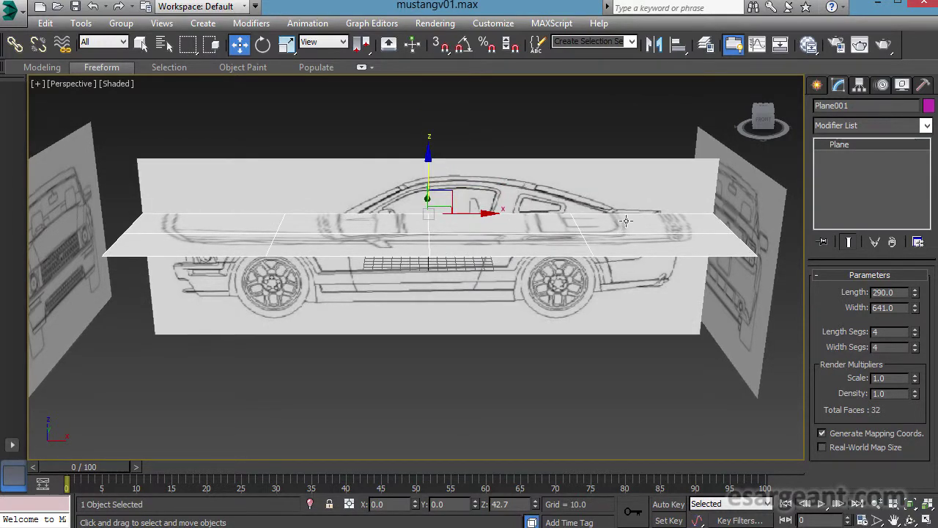
drag(441, 168, 416, 276)
Move the front-view plane along X to about 15.8 so it intersects the side view near the middle of the car
alt+middle_drag(416, 276, 236, 292)
click(150, 252)
middle_drag(368, 228, 425, 224)
drag(245, 231, 586, 326)
alt+middle_drag(586, 327, 685, 316)
scroll(685, 316, up, 2)
scroll(735, 316, up, 2)
middle_drag(704, 282, 491, 330)
alt+middle_drag(431, 399, 419, 400)
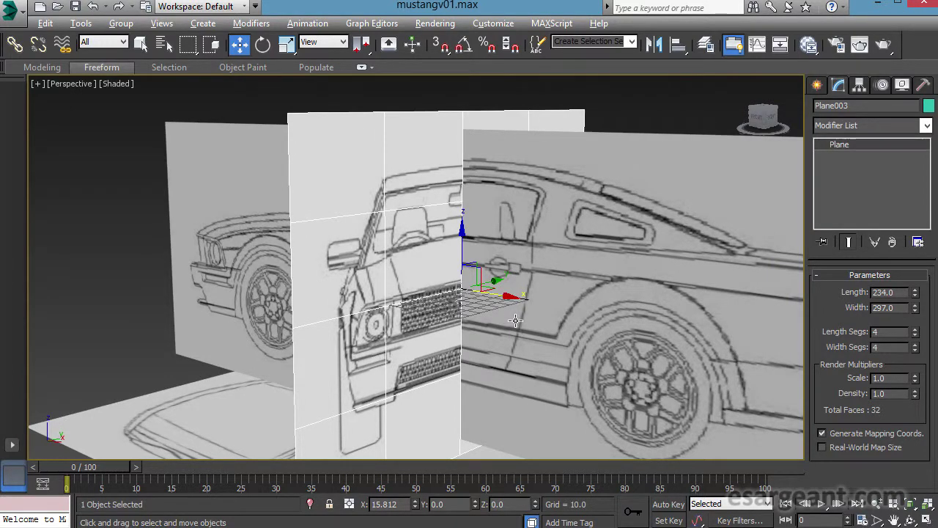
Raise the front-view plane to about Z 3.3 to match its roof line to the side view
alt+middle_drag(515, 320, 509, 321)
drag(470, 241, 471, 239)
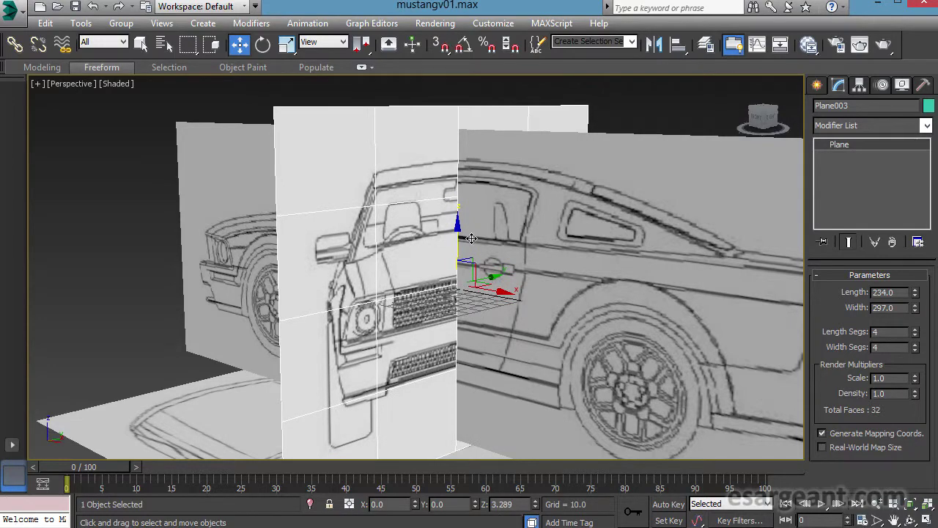
alt+middle_drag(472, 264, 478, 317)
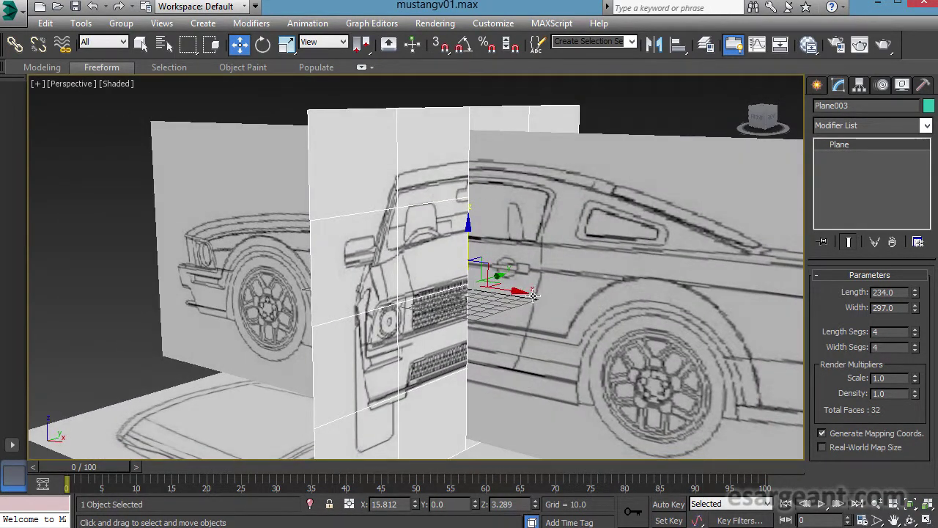
Slide the front-view plane forward along X to about -285.8, at the nose of the side-view car, comparing features along the way
drag(530, 302, 381, 261)
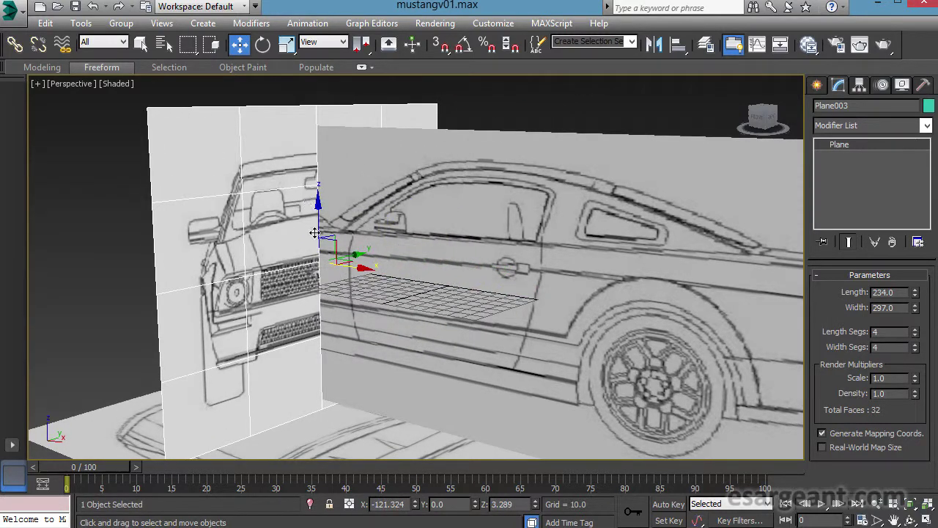
drag(365, 250, 347, 244)
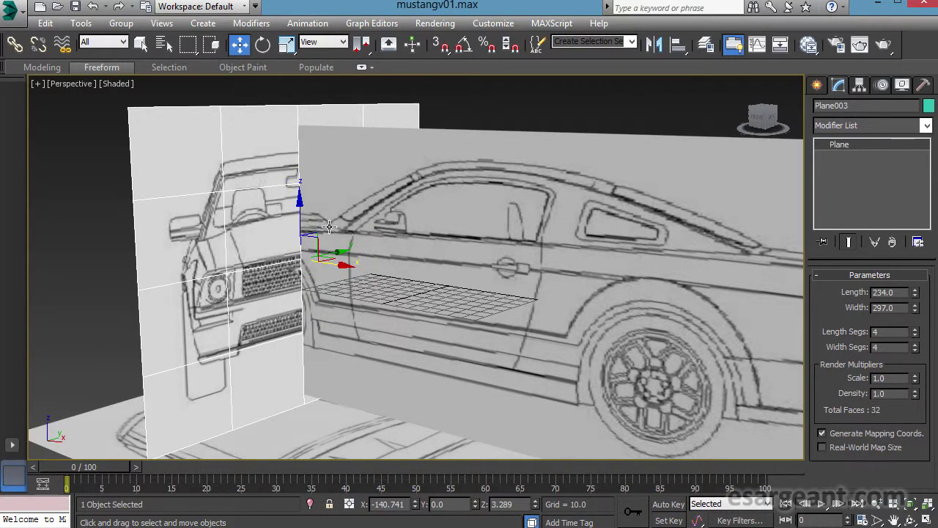
drag(356, 277, 213, 264)
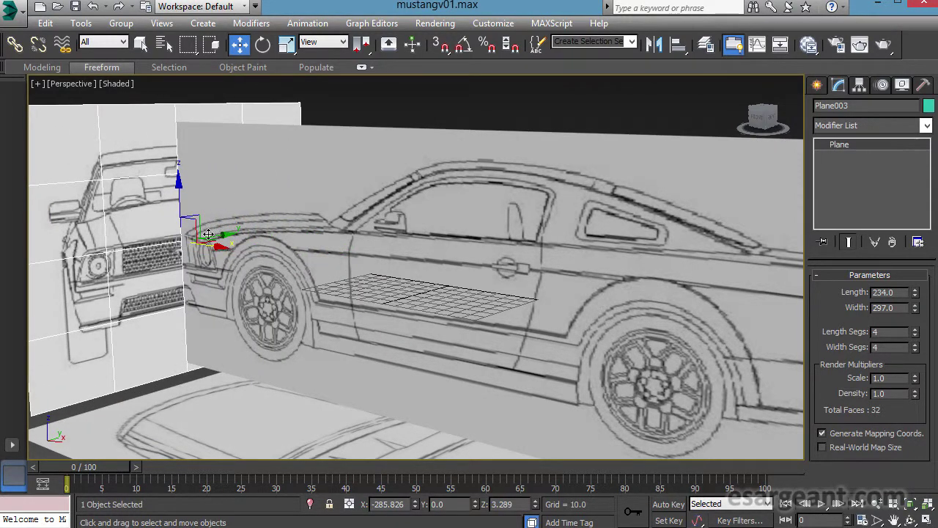
alt+middle_drag(286, 310, 255, 295)
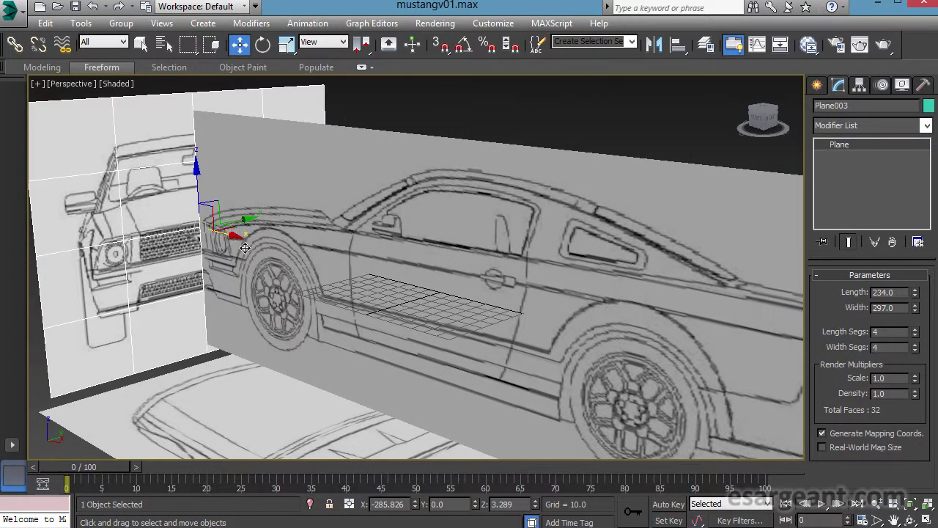
Move the front-view plane back along X to about -184.2, so it crosses the side view near the front wheel
drag(247, 249, 329, 260)
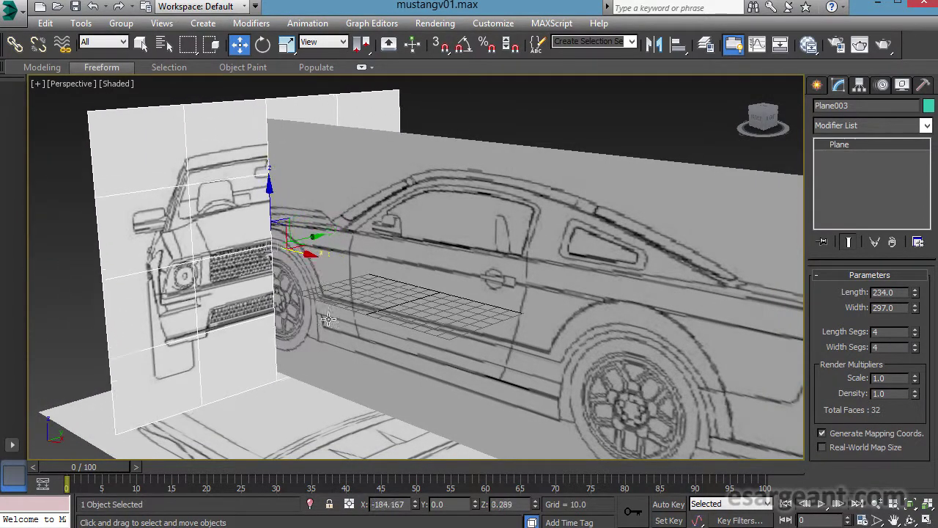
alt+middle_drag(328, 260, 417, 314)
Slide the side-view plane along Y to about -59.7, comparing its features with the front view from several angles
click(543, 208)
alt+middle_drag(476, 291, 455, 312)
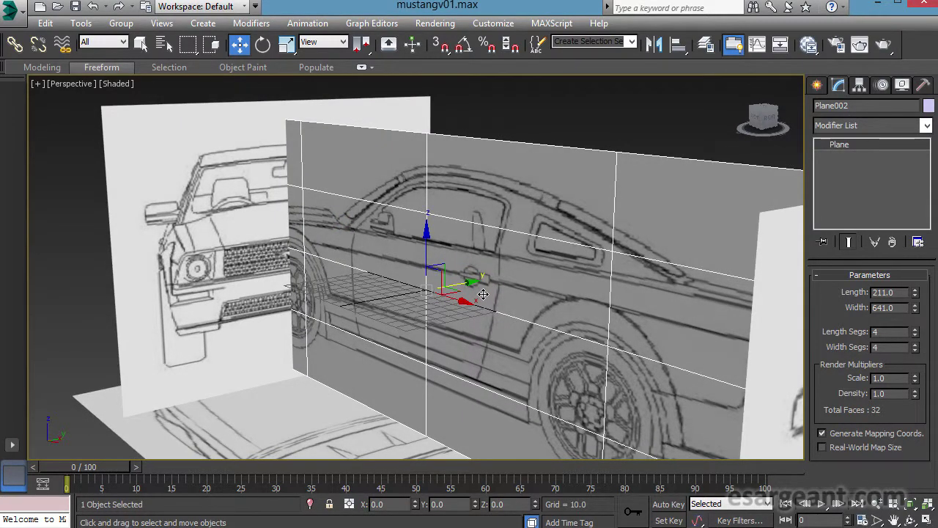
drag(483, 294, 354, 334)
alt+middle_drag(283, 361, 206, 299)
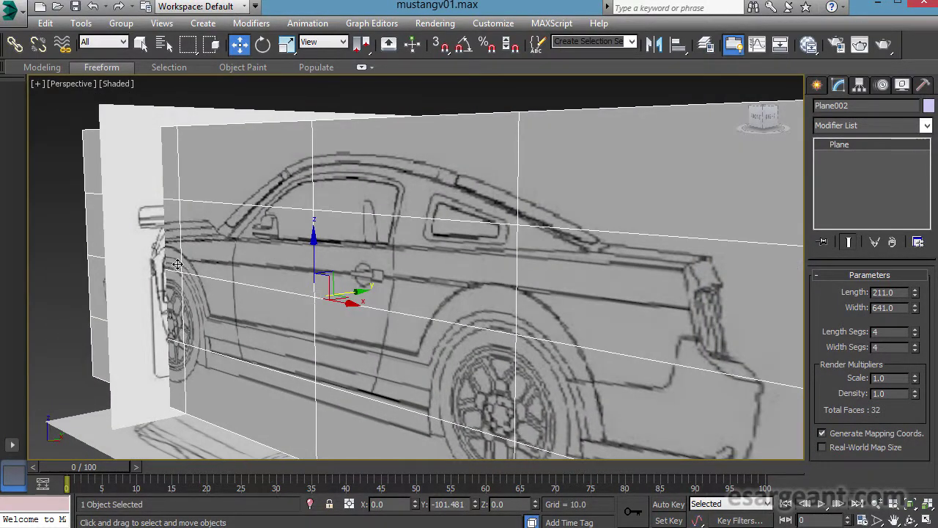
alt+middle_drag(261, 334, 288, 338)
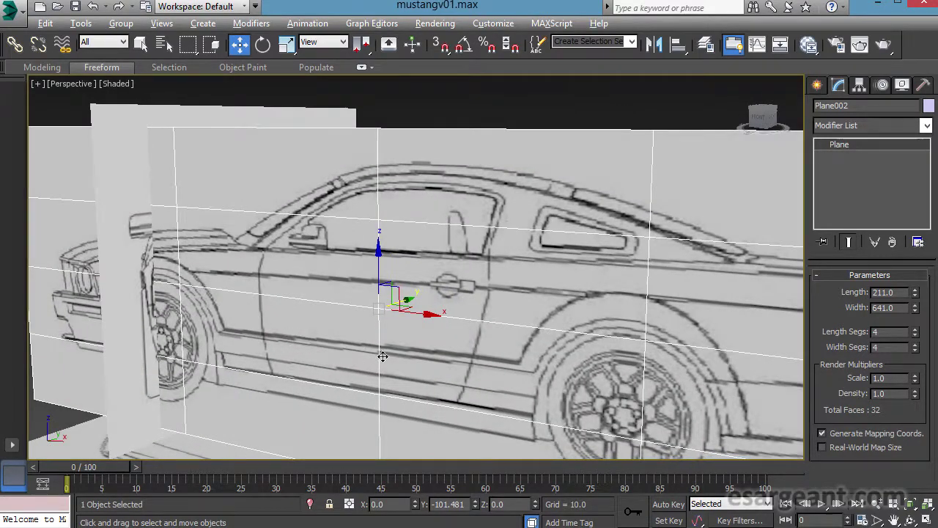
alt+middle_drag(383, 356, 338, 351)
scroll(316, 380, down, 3)
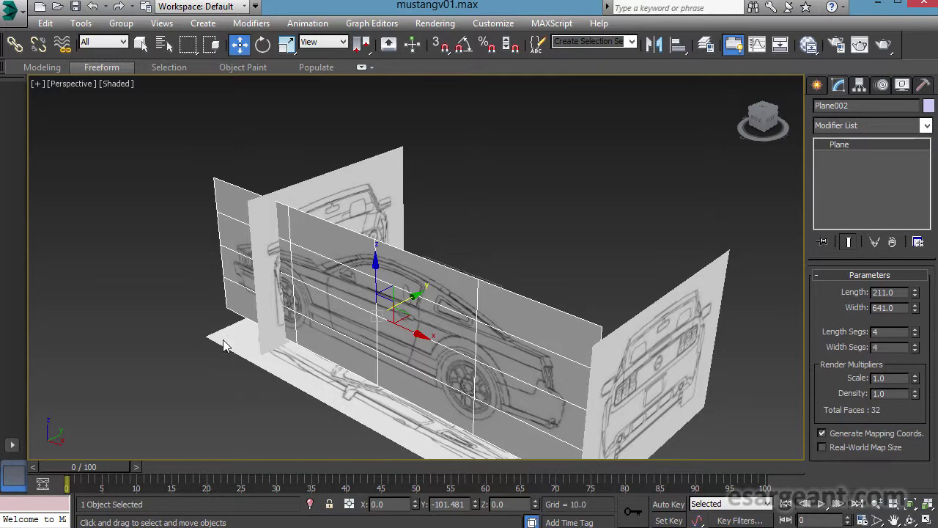
alt+middle_drag(417, 319, 398, 344)
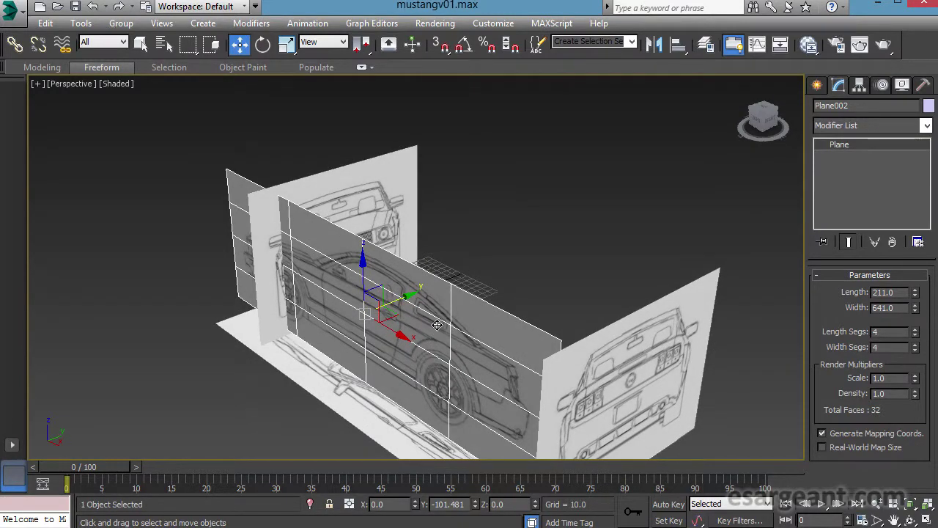
drag(414, 308, 311, 217)
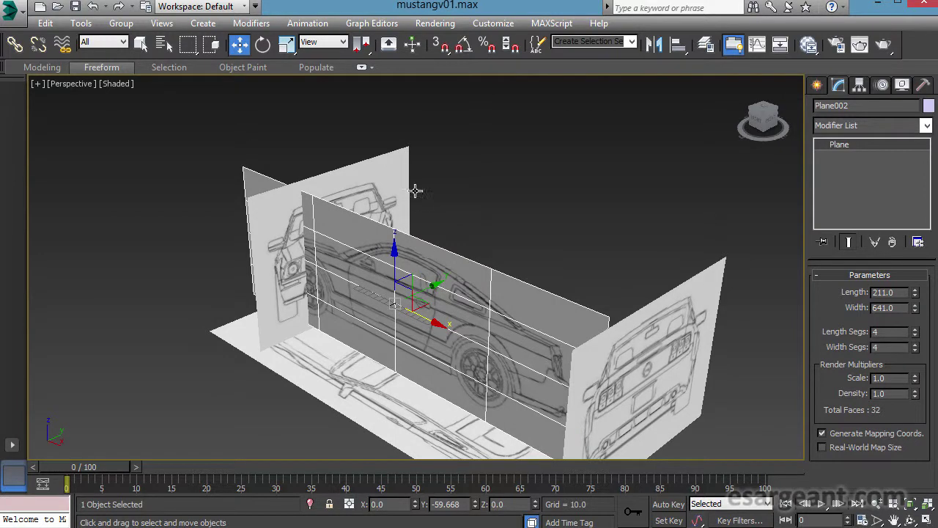
Move the front-view plane forward along X until it stands clear of the side view's nose
click(423, 266)
alt+middle_drag(424, 265, 400, 238)
drag(397, 234, 473, 208)
right_click(473, 207)
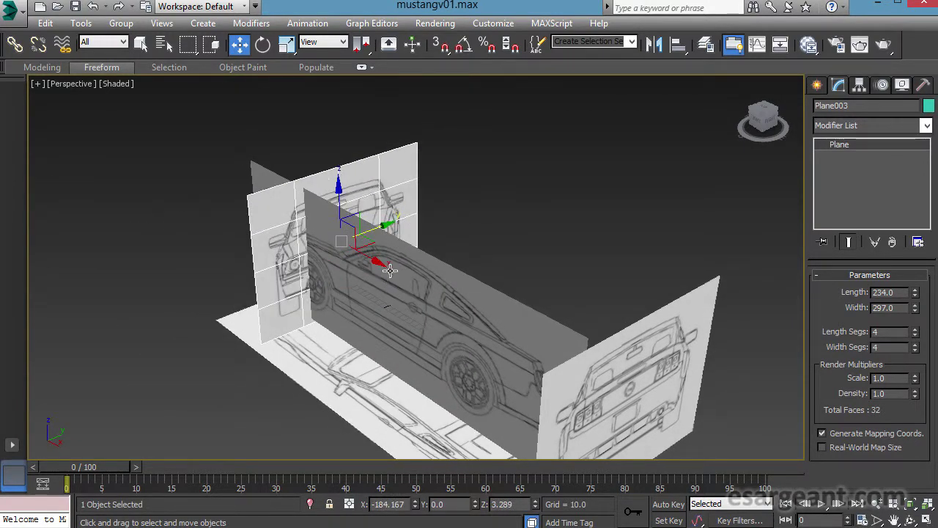
drag(389, 273, 305, 276)
Slide the back-view plane along X to about 36.5 so it intersects the side view near the middle of the car
alt+middle_drag(427, 348, 527, 330)
click(725, 302)
alt+middle_drag(724, 302, 699, 327)
drag(748, 264, 551, 306)
alt+middle_drag(551, 306, 588, 332)
Move the side-view plane along Y to about 2.9 so it cuts through the centre of the back view
click(588, 309)
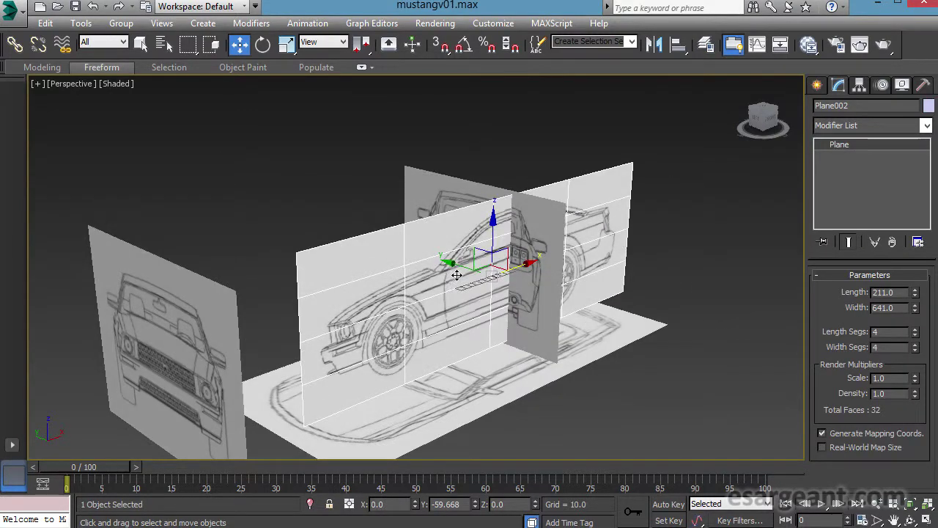
drag(458, 275, 409, 258)
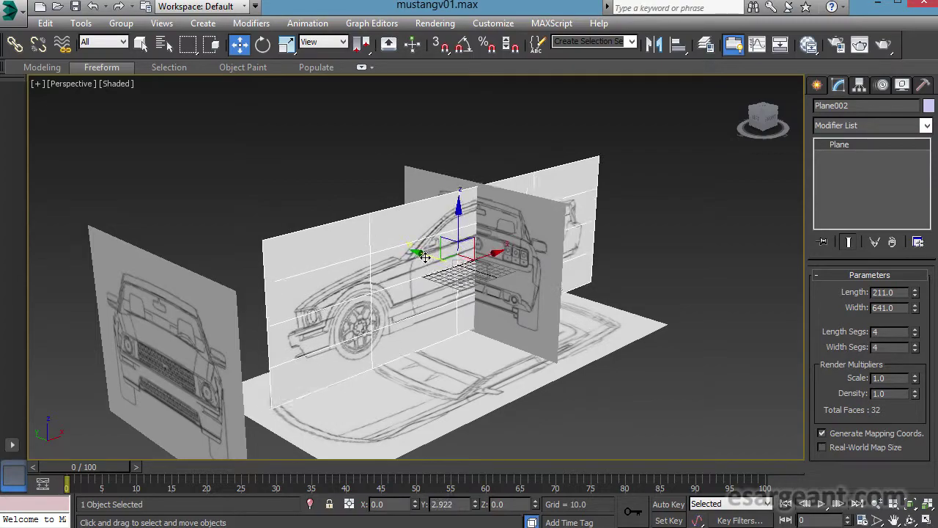
scroll(409, 258, up, 2)
alt+middle_drag(409, 258, 469, 253)
alt+middle_drag(604, 247, 561, 241)
alt+middle_drag(568, 292, 594, 157)
Shift the back-view plane to about X 21.1 and lower it to about Z -5.0 to match the side view's roof line
click(546, 183)
alt+middle_drag(546, 183, 607, 226)
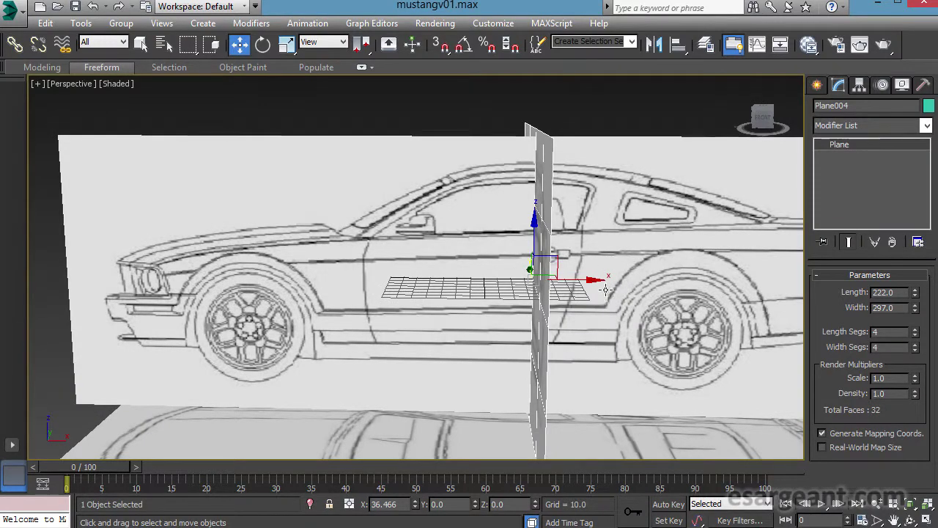
drag(605, 292, 573, 292)
alt+middle_drag(573, 293, 608, 286)
drag(527, 223, 530, 229)
alt+middle_drag(600, 313, 587, 312)
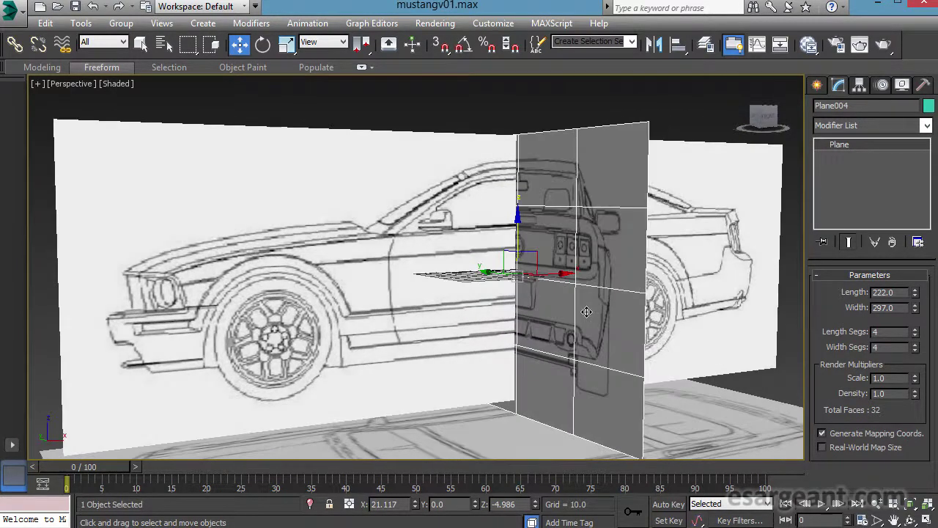
Slide the back-view plane along X to about 262.2, at the tail of the side-view car, and compare the rear features
drag(575, 285, 791, 254)
middle_drag(680, 266, 482, 308)
scroll(658, 259, up, 2)
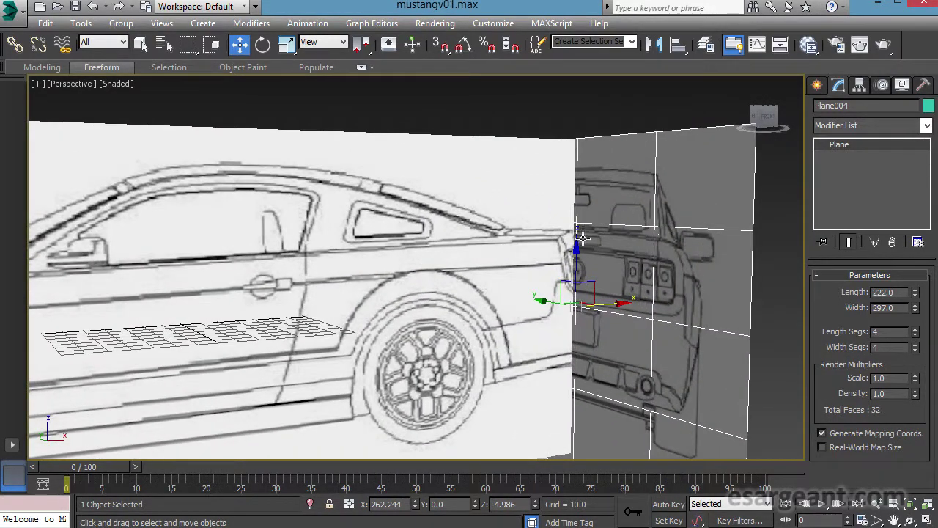
alt+middle_drag(600, 338, 580, 355)
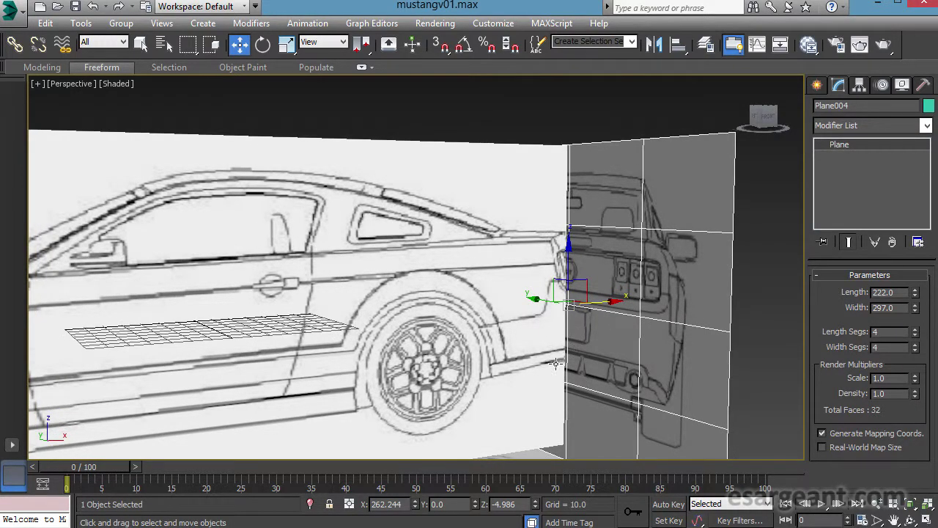
Pull the back-view plane away from the car along X to about 428.0
scroll(555, 363, down, 6)
alt+middle_drag(450, 356, 575, 285)
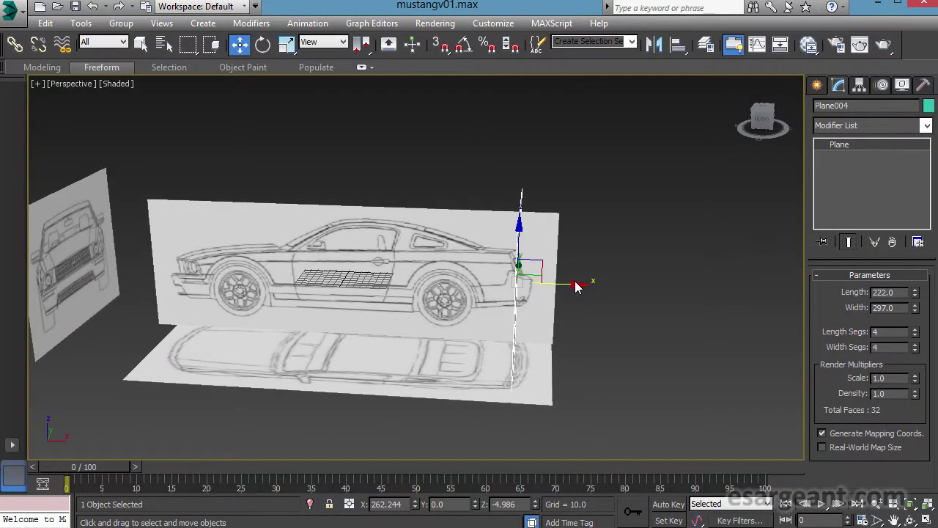
drag(586, 295, 686, 288)
alt+middle_drag(685, 287, 353, 304)
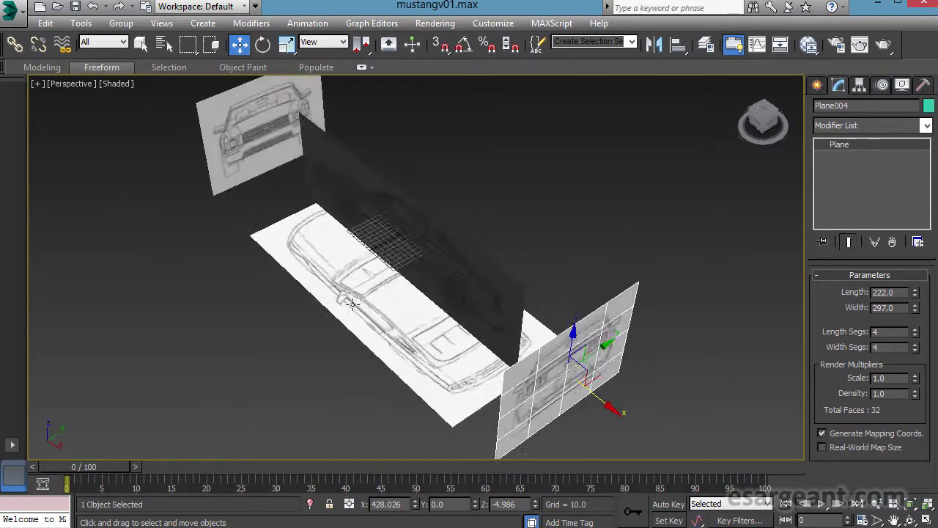
Push the side-view plane away from the centre along Y to about 576.8
click(443, 269)
alt+middle_drag(443, 268, 397, 247)
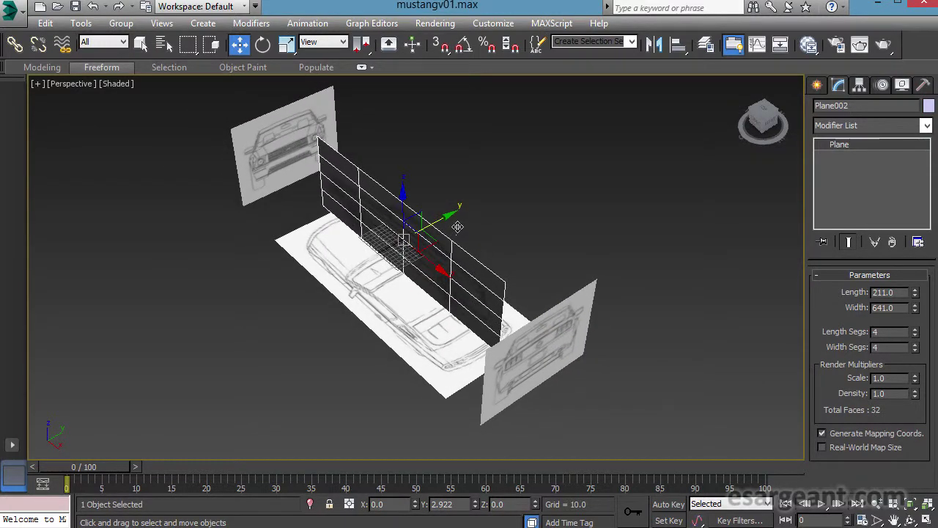
drag(458, 226, 624, 198)
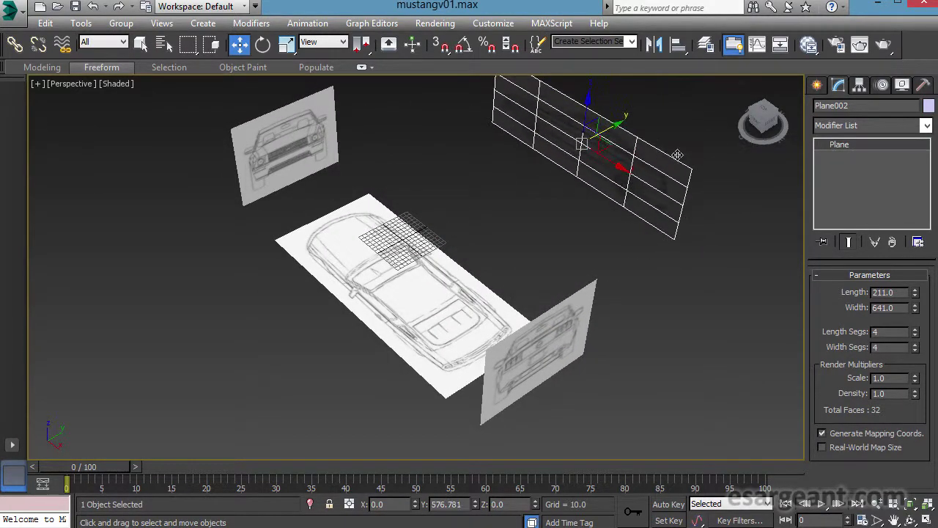
alt+middle_drag(624, 198, 543, 227)
Lower the top-view plane along Z, well below the other reference planes
click(433, 315)
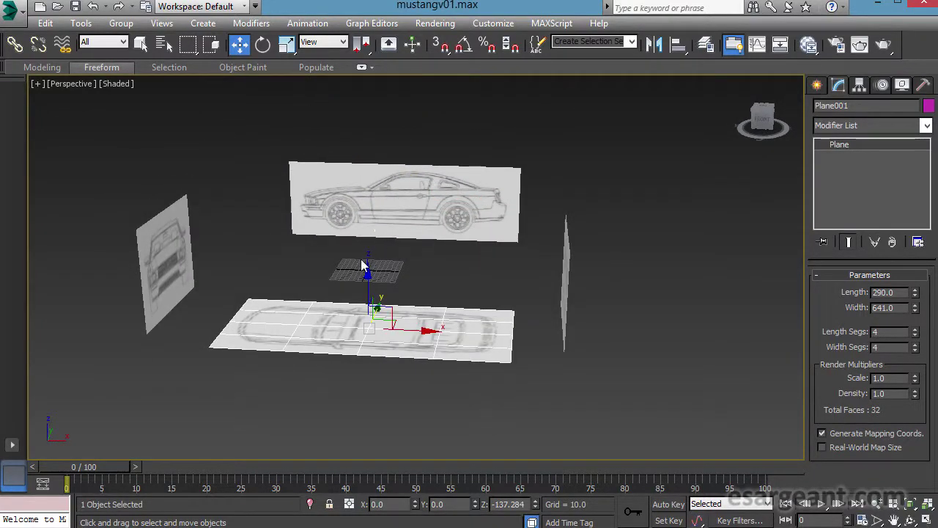
drag(379, 284, 381, 399)
alt+middle_drag(401, 300, 398, 354)
Move the front-view plane farther out along X to about -641.9
click(564, 276)
alt+middle_drag(564, 277, 230, 259)
click(193, 249)
drag(234, 262, 193, 267)
alt+middle_drag(193, 266, 172, 260)
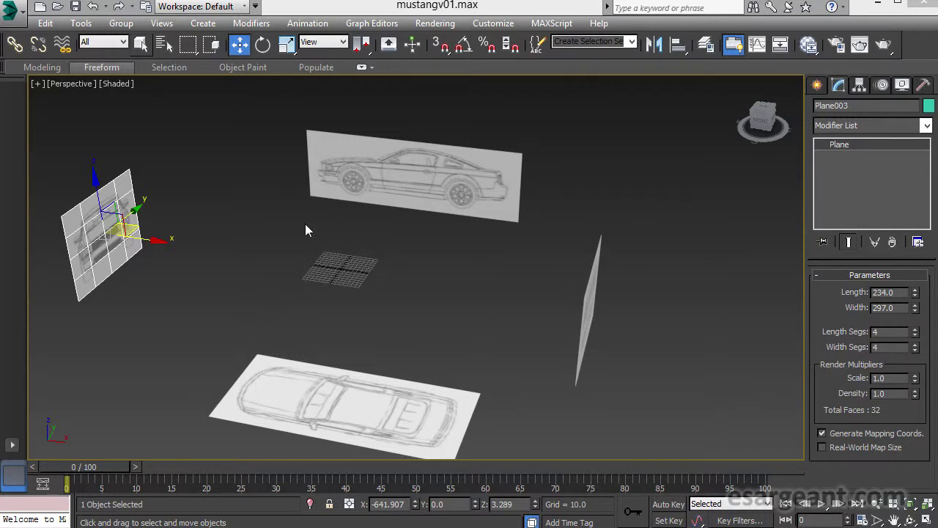
Select all four reference planes with the Scale tool and set their shared selection centre as the transform centre
drag(109, 113, 215, 198)
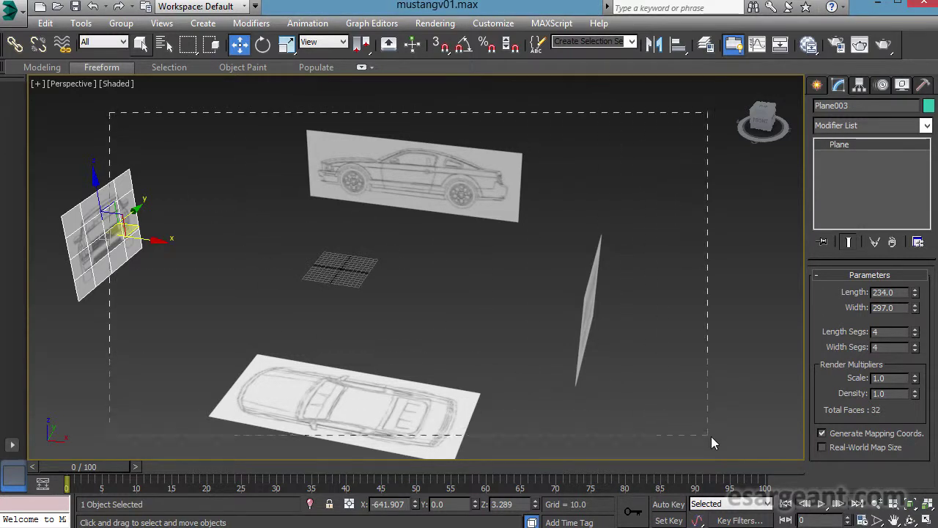
drag(711, 436, 711, 436)
key(r)
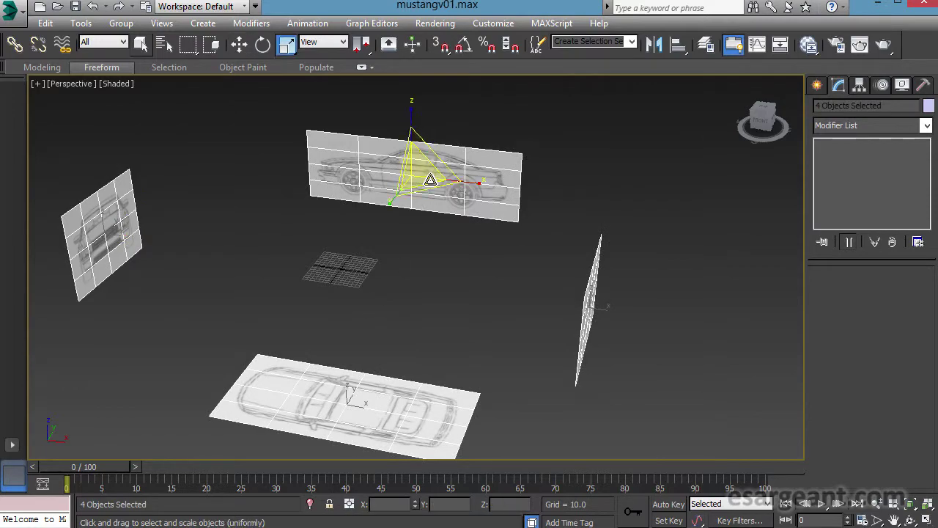
scroll(430, 180, up, 8)
key(shift+z)
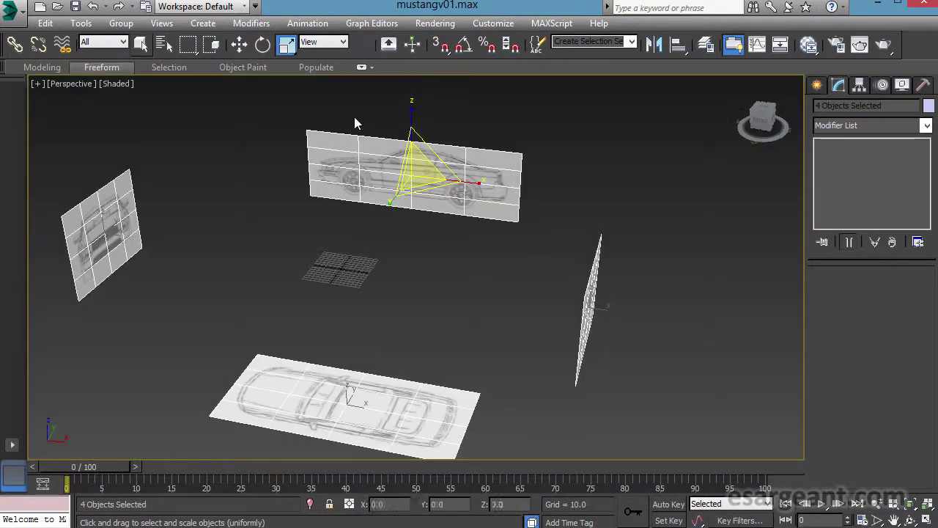
click(366, 46)
click(365, 97)
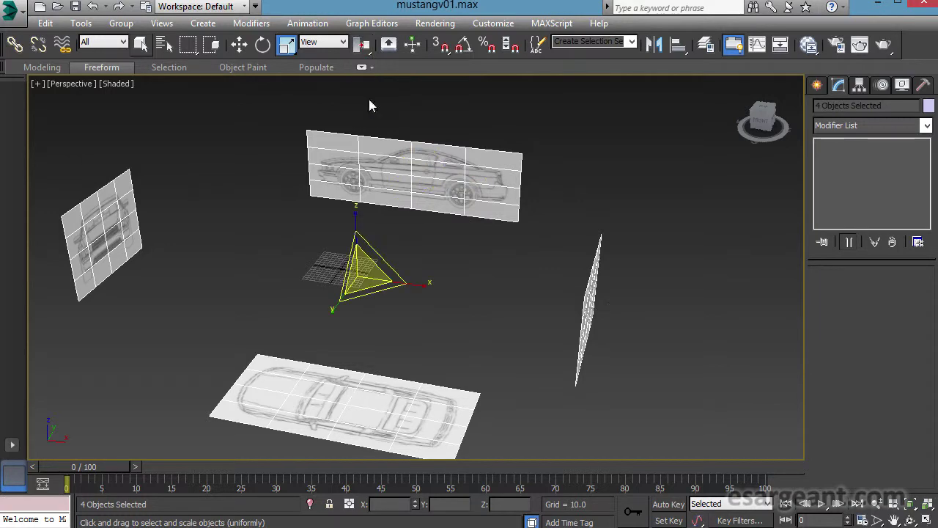
Examine the arrangement of the four planes from several distances and angles and in the four-viewport layout
scroll(373, 283, up, 8)
scroll(373, 282, down, 8)
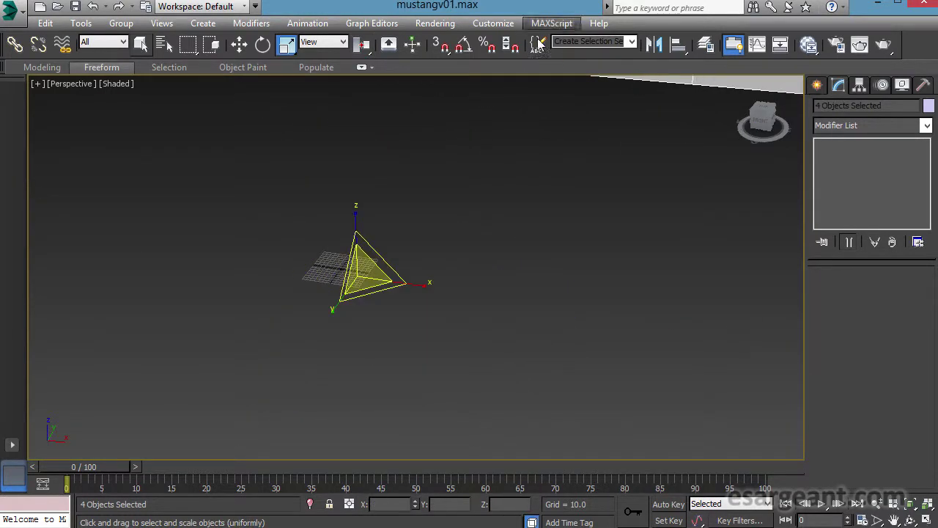
alt+middle_drag(540, 334, 369, 247)
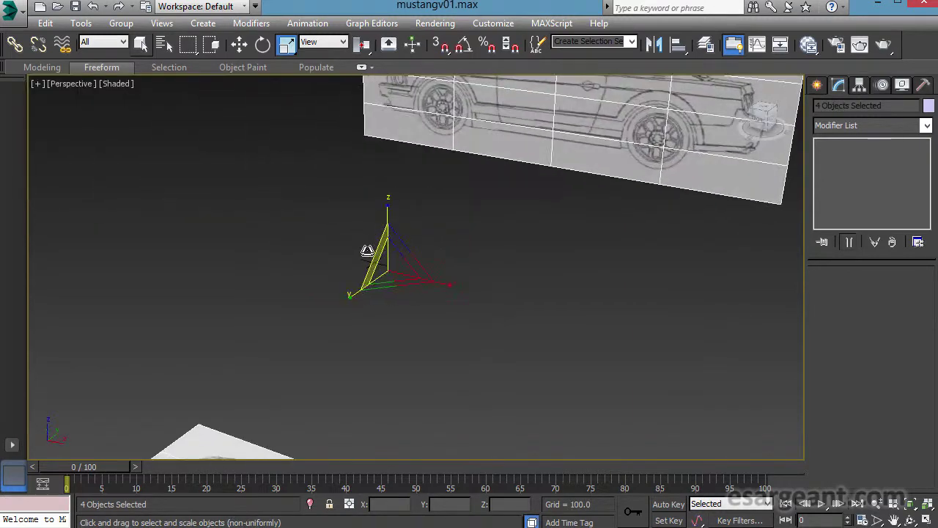
key(z)
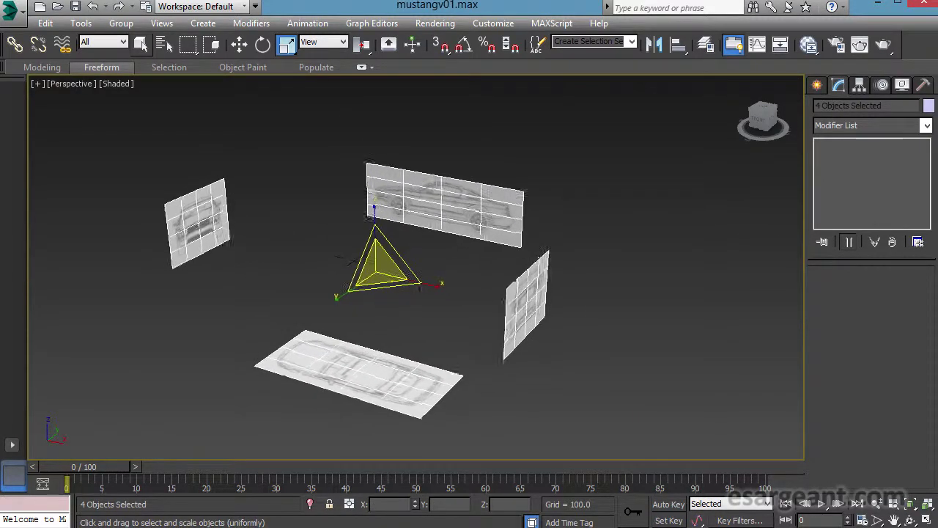
scroll(369, 308, up, 3)
alt+middle_drag(369, 308, 345, 224)
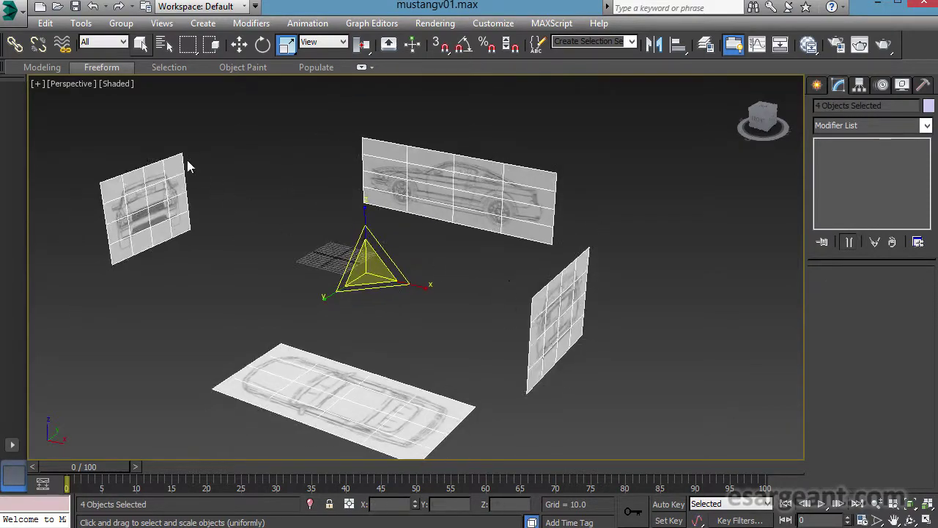
ctrl+alt+middle_drag(381, 279, 368, 388)
key(alt+w)
scroll(155, 167, down, 5)
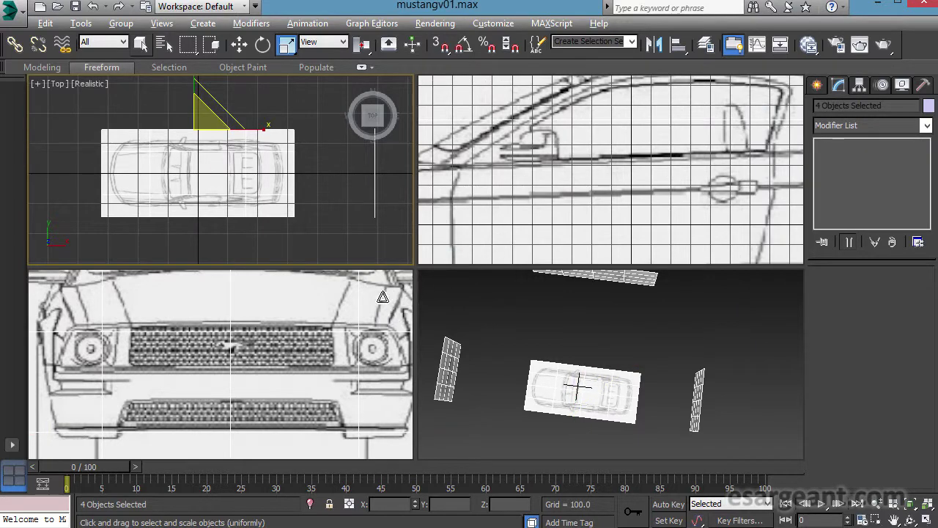
scroll(383, 297, down, 5)
key(alt+w)
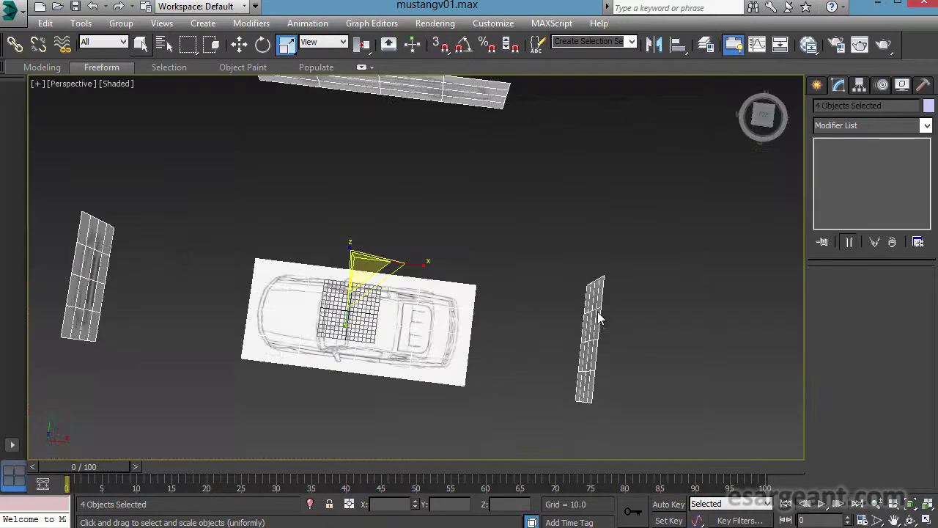
alt+middle_drag(385, 236, 358, 159)
scroll(358, 159, down, 2)
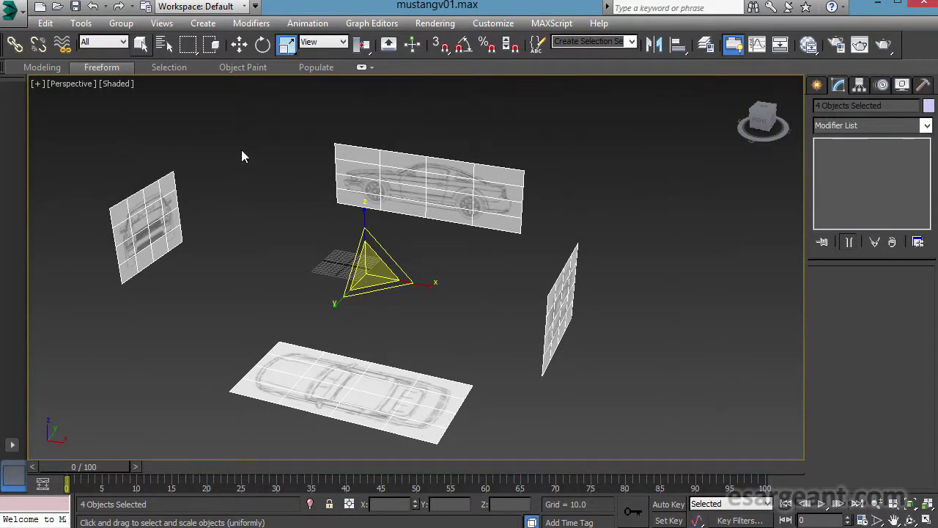
Group the four selected planes under the name "Image Planes"
click(120, 23)
click(141, 43)
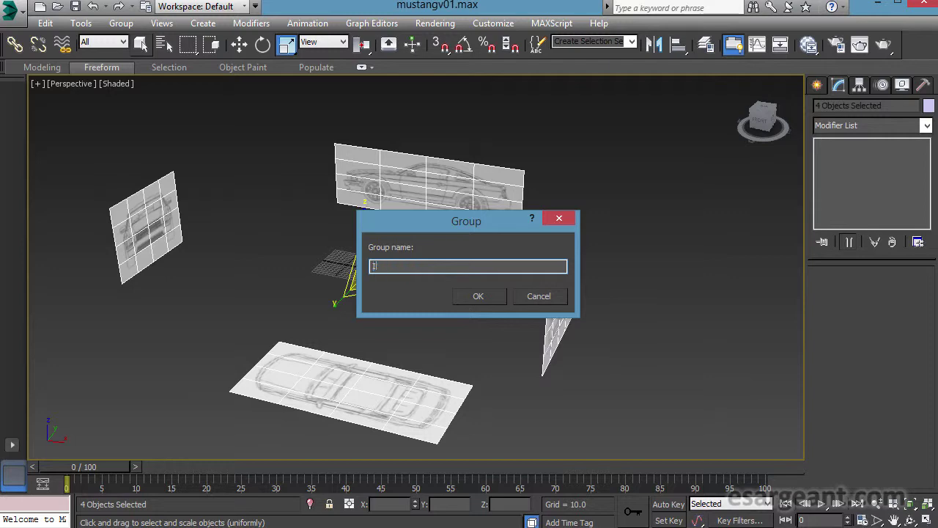
text(Image Planes)
key(Return)
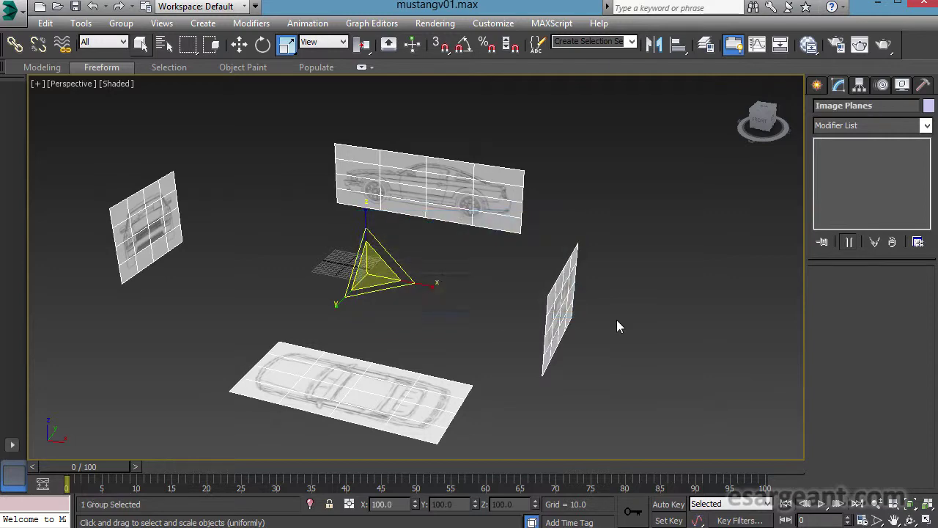
mouse_move(404, 242)
alt+middle_down()
mouse_move(419, 255)
mouse_move(396, 250)
alt+middle_up()
alt+middle_drag(398, 295, 419, 307)
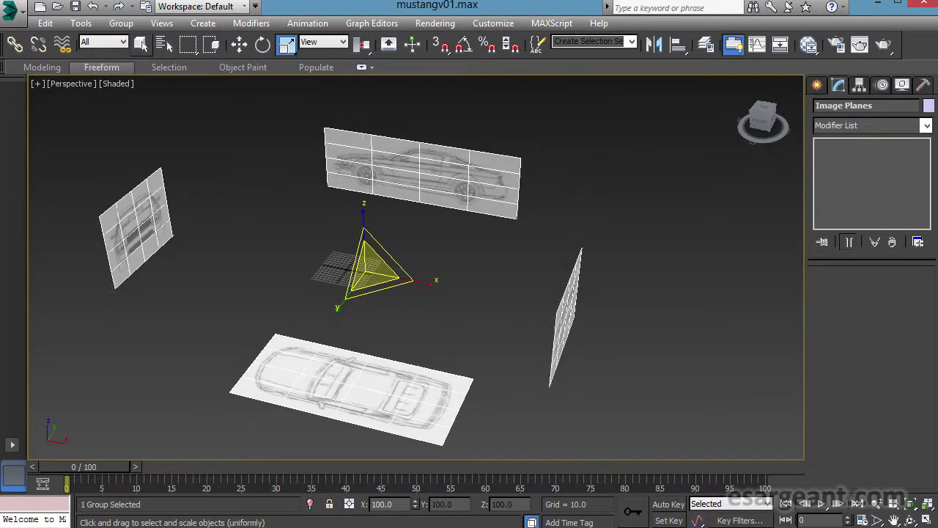
scroll(366, 270, up, 2)
scroll(719, 291, up, 1)
middle_drag(546, 270, 561, 241)
scroll(561, 240, down, 1)
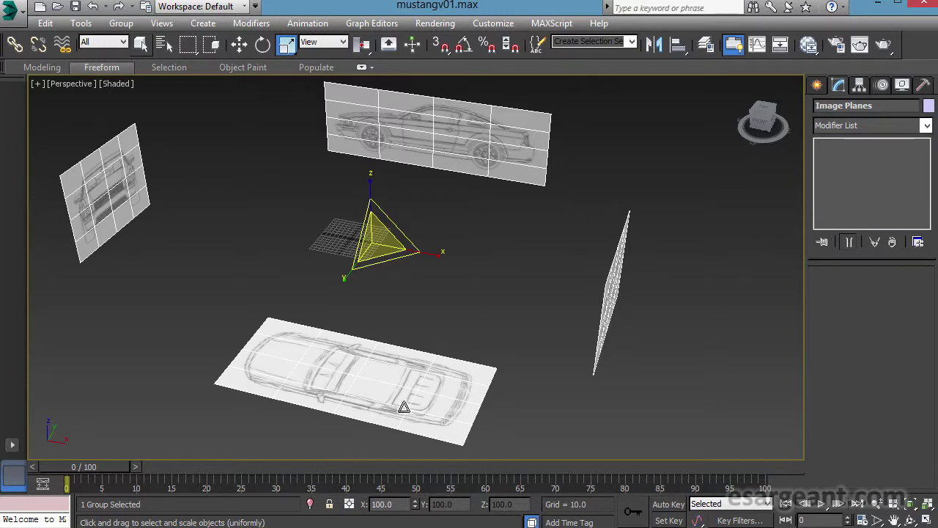
Enable pivot-only editing for the Image Planes group and move its pivot freehand in the Top view to about X 52.8, Y 171.6
alt+middle_drag(344, 249, 360, 269)
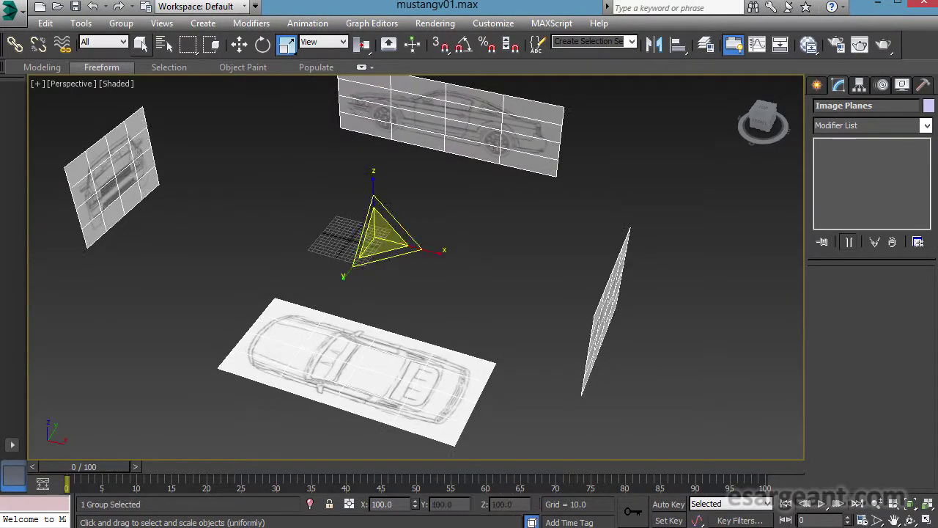
click(860, 86)
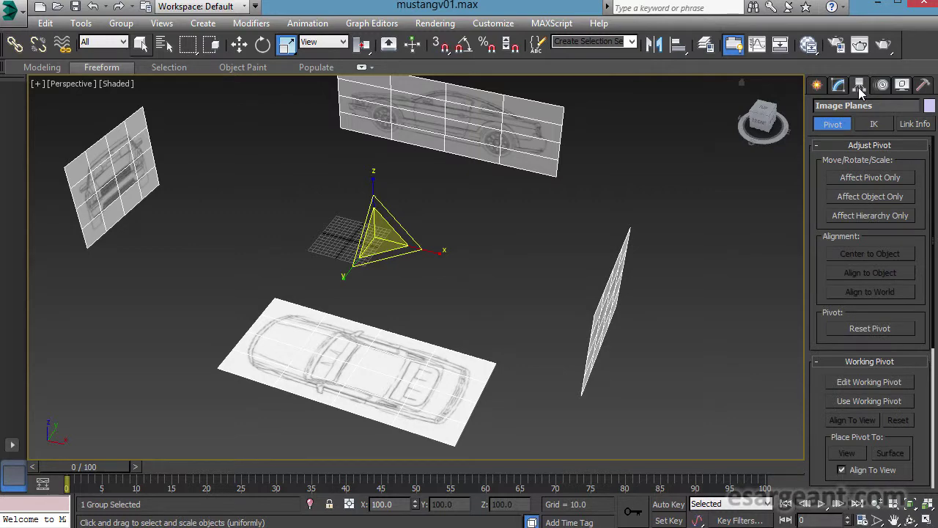
click(865, 179)
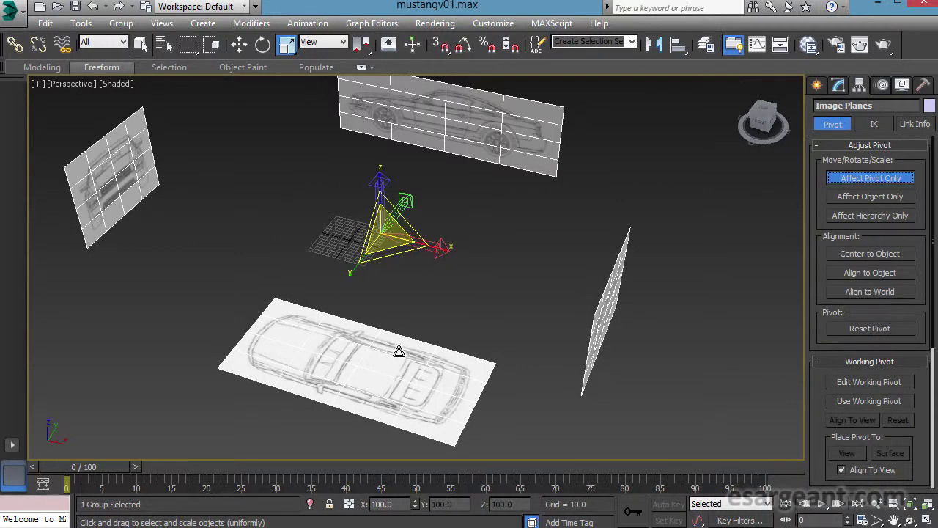
alt+middle_drag(394, 253, 396, 264)
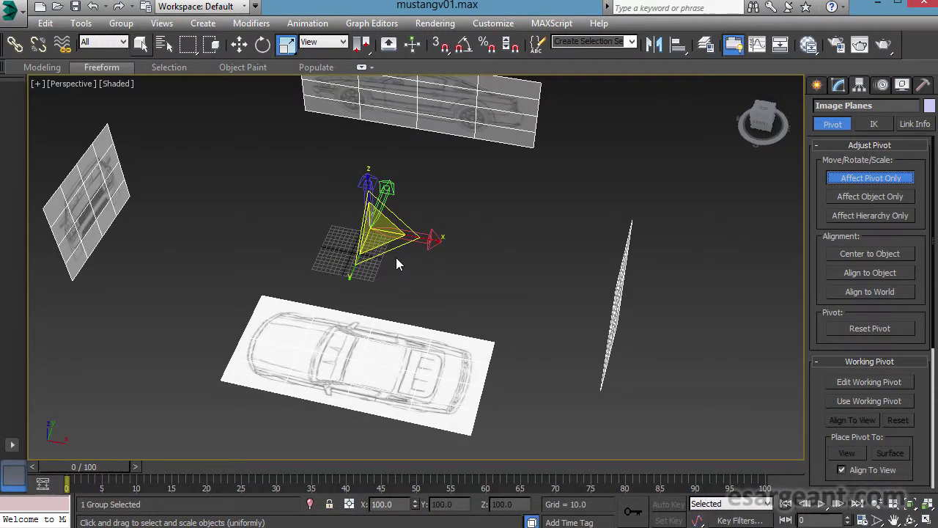
middle_drag(268, 217, 274, 226)
key(alt+w)
middle_click(273, 218)
key(alt+w)
middle_drag(359, 214, 357, 262)
scroll(360, 253, up, 2)
key(w)
mouse_move(379, 178)
mouse_down()
mouse_move(395, 318)
mouse_move(396, 215)
mouse_move(430, 208)
mouse_up()
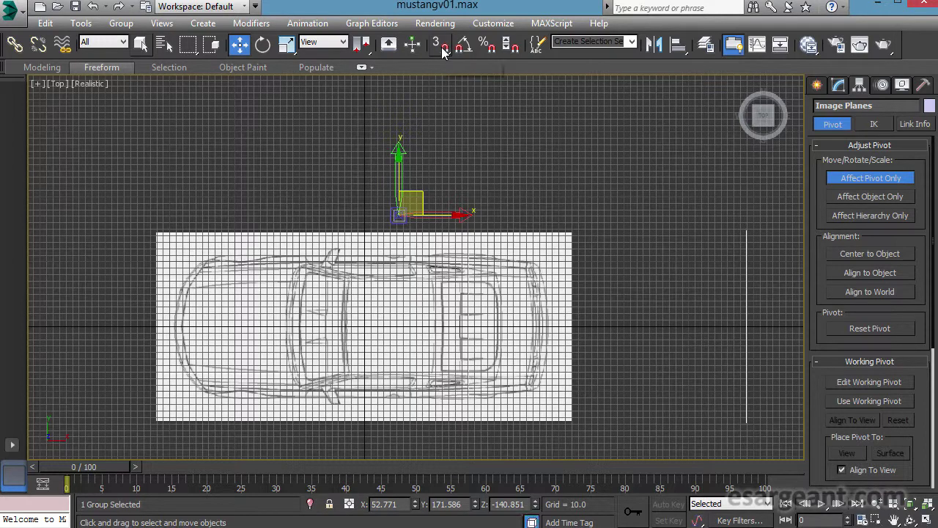
Turn on 3D snapping with Grid Points and snap the group's pivot to X 0, Y 0 in the Top view
click(443, 53)
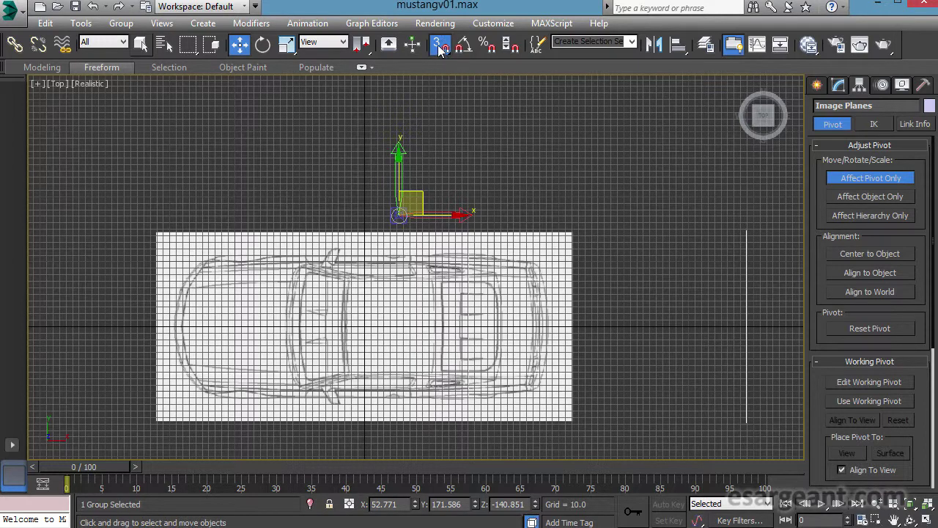
right_click(442, 46)
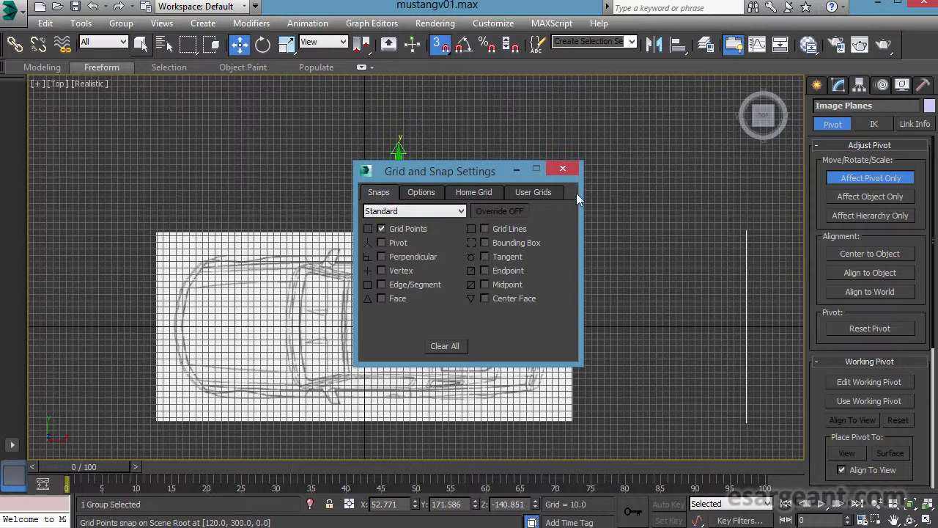
click(562, 169)
drag(433, 208, 375, 337)
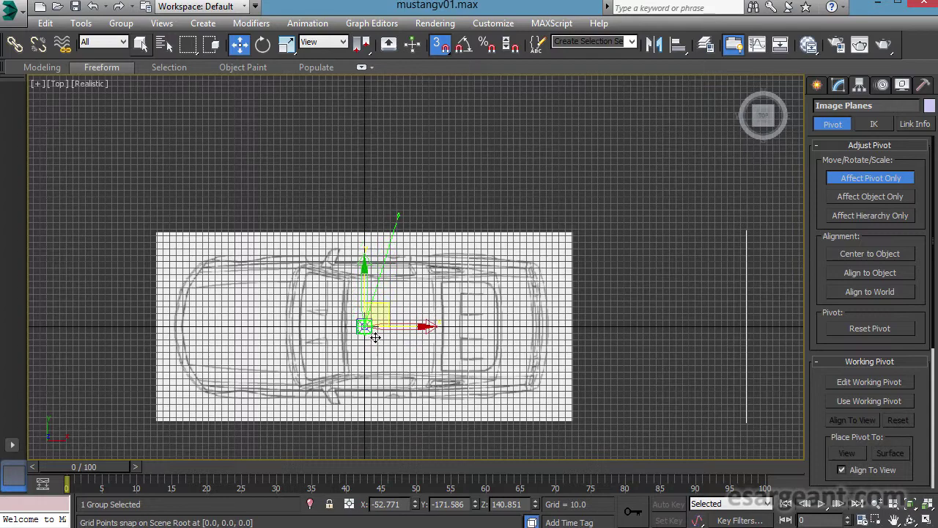
scroll(415, 265, up, 3)
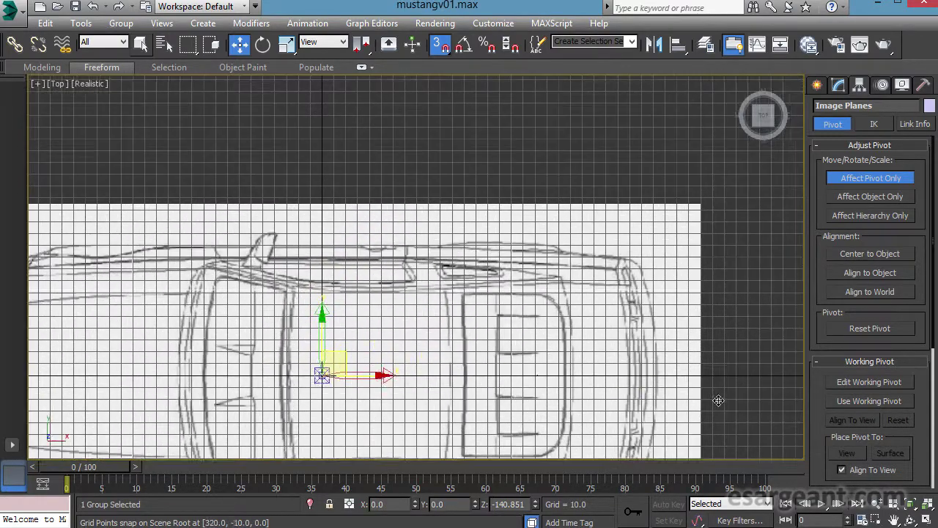
scroll(416, 300, down, 3)
Snap the group's pivot vertically to Z 0 in the Left view, placing it on the world origin
key(alt+w)
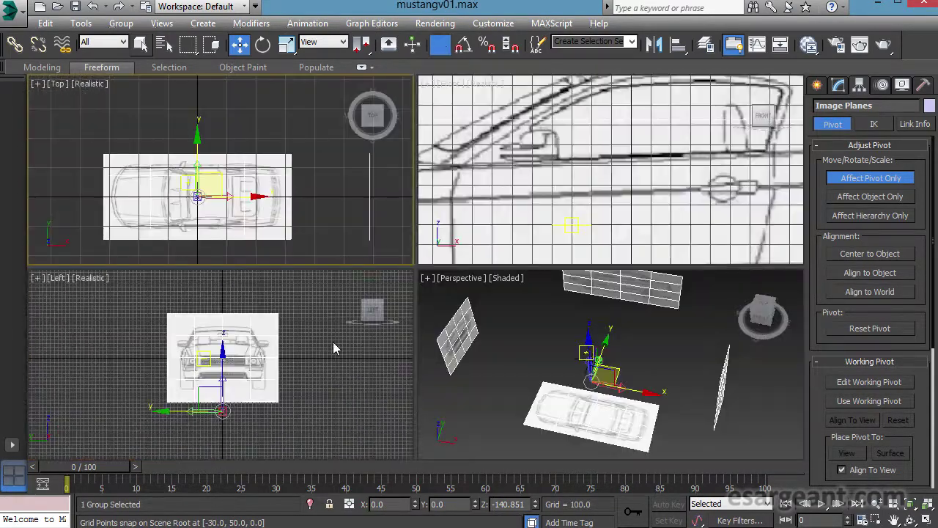
right_click(342, 327)
key(alt+w)
scroll(330, 357, up, 2)
scroll(417, 265, up, 1)
drag(442, 413, 434, 260)
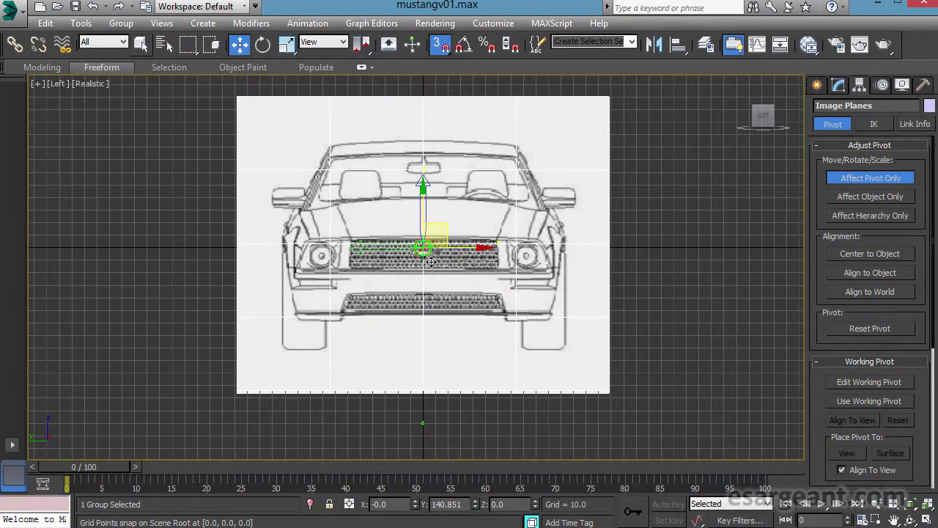
Return to the maximised Perspective view and end pivot-only editing of the group
key(alt+w)
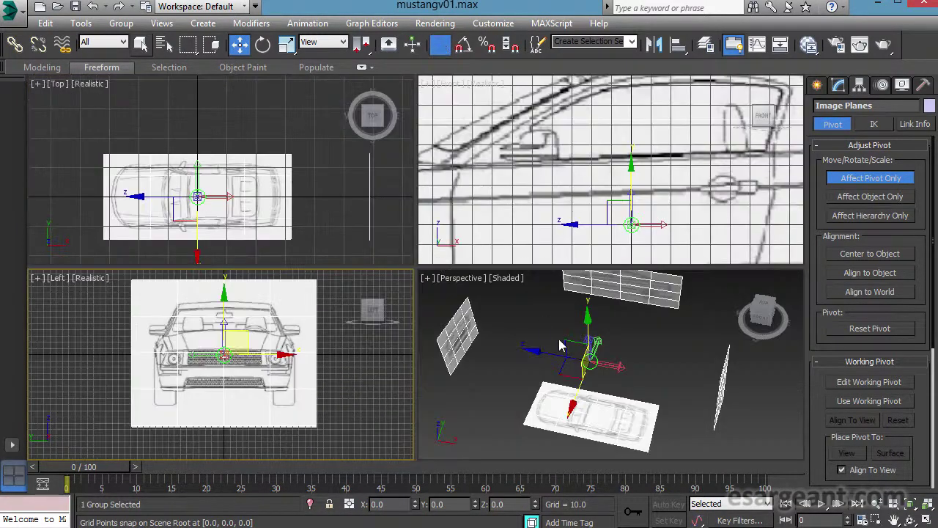
right_click(561, 343)
key(alt+w)
alt+middle_drag(526, 335, 486, 287)
right_click(490, 287)
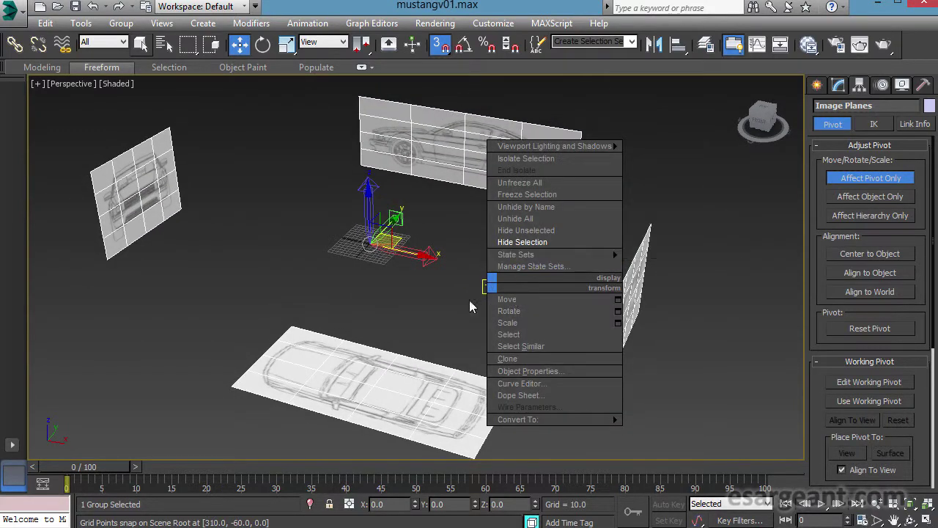
click(882, 180)
middle_drag(560, 213, 579, 219)
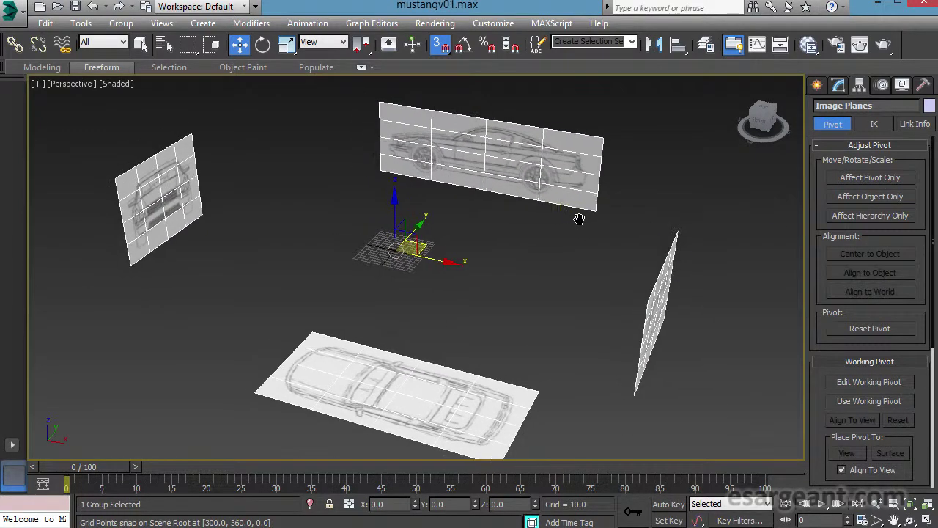
Scale the Image Planes group uniformly about its pivot down to about 22.9 percent
key(r)
drag(406, 258, 345, 443)
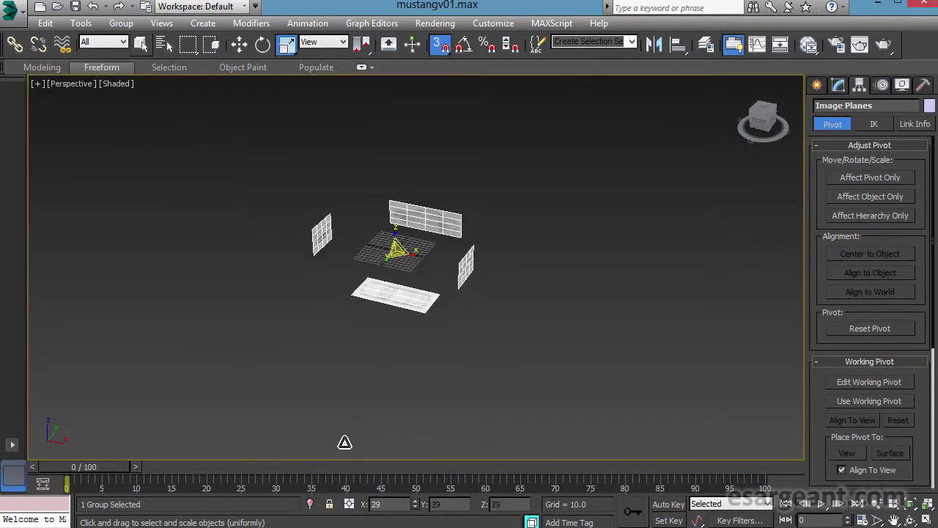
scroll(433, 256, up, 5)
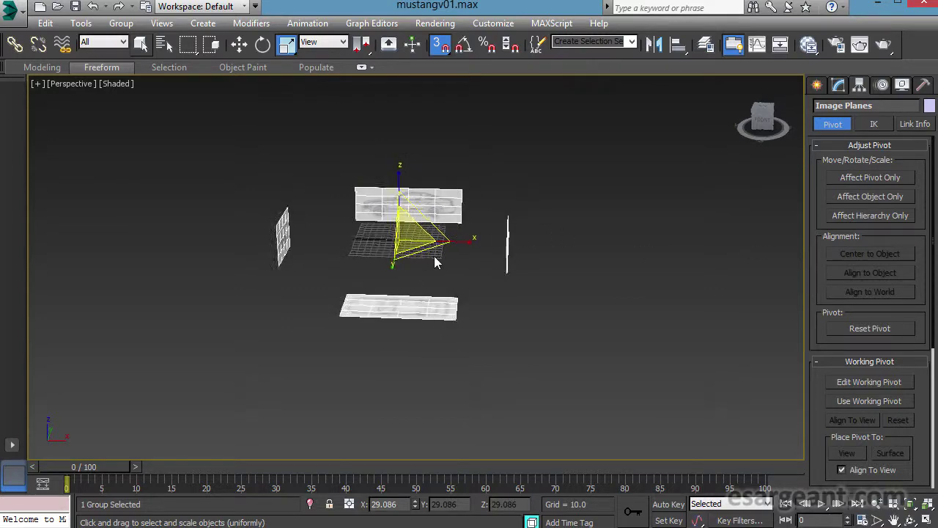
scroll(433, 256, up, 6)
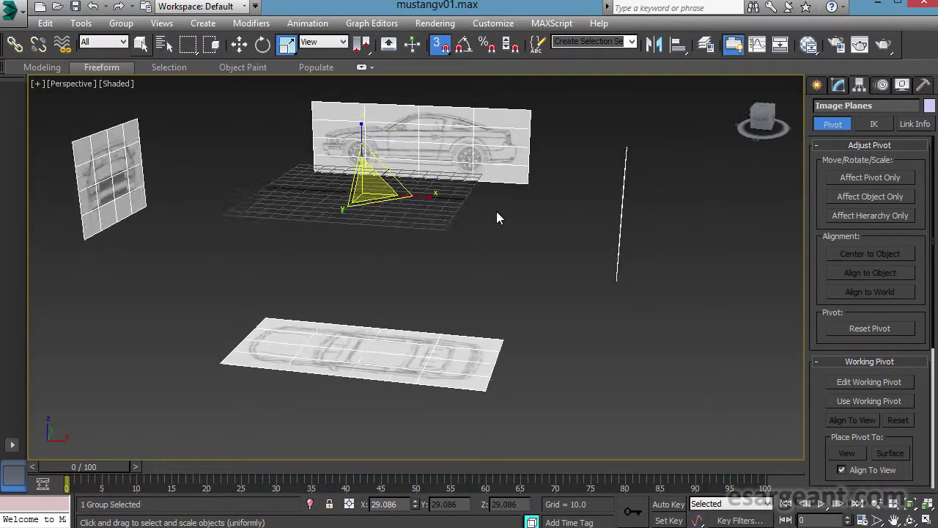
drag(384, 192, 393, 242)
alt+middle_drag(393, 242, 464, 218)
Raise the Image Planes group vertically to Z 30 in the Front view with grid snapping
key(alt+w)
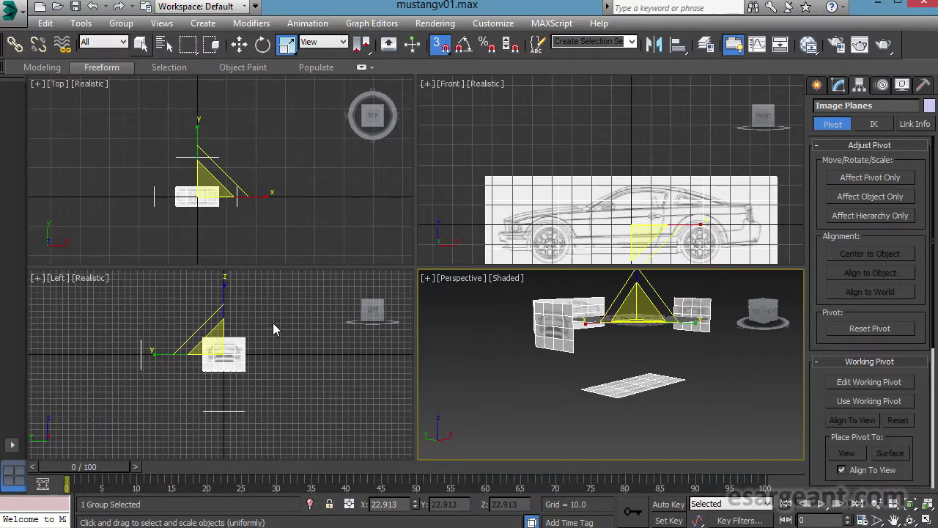
key(alt+w)
key(w)
scroll(499, 212, down, 4)
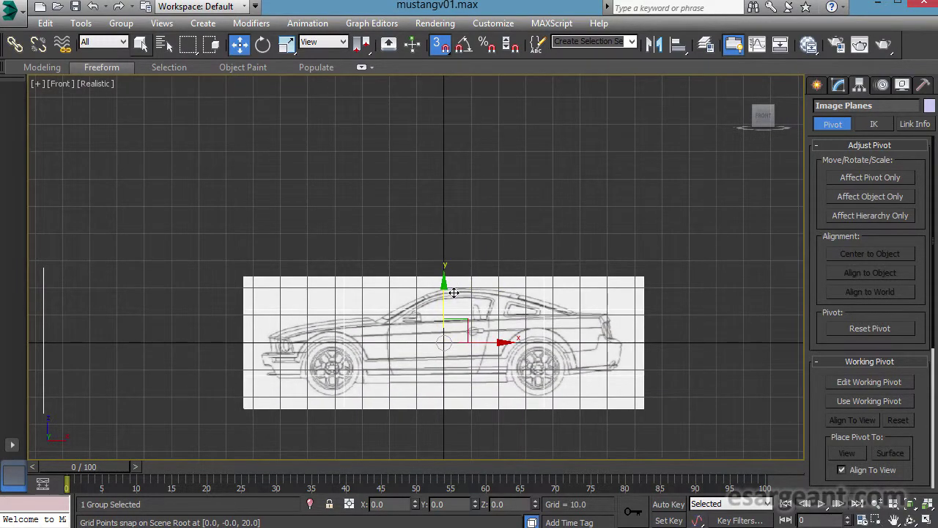
drag(454, 292, 458, 262)
key(ctrl+z)
key(ctrl+y)
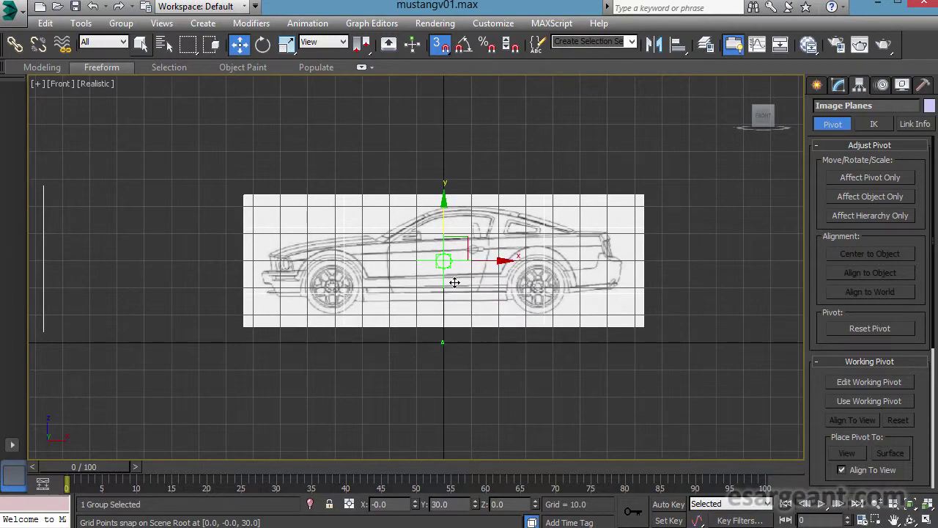
Open the Image Planes group in the Perspective view for access to its individual planes and clear the selection
key(alt+w)
right_click(469, 264)
key(alt+w)
alt+middle_drag(563, 335, 355, 326)
middle_drag(525, 195, 536, 275)
alt+middle_drag(471, 258, 446, 253)
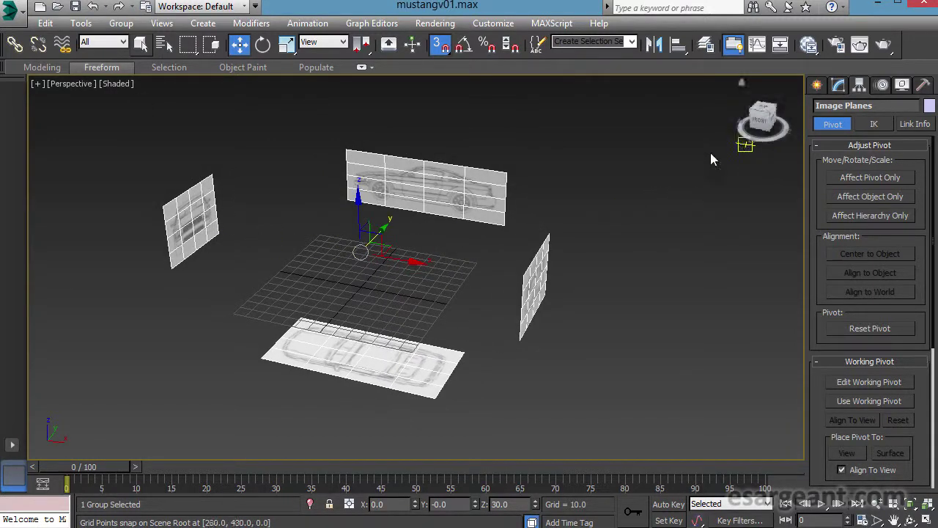
click(121, 22)
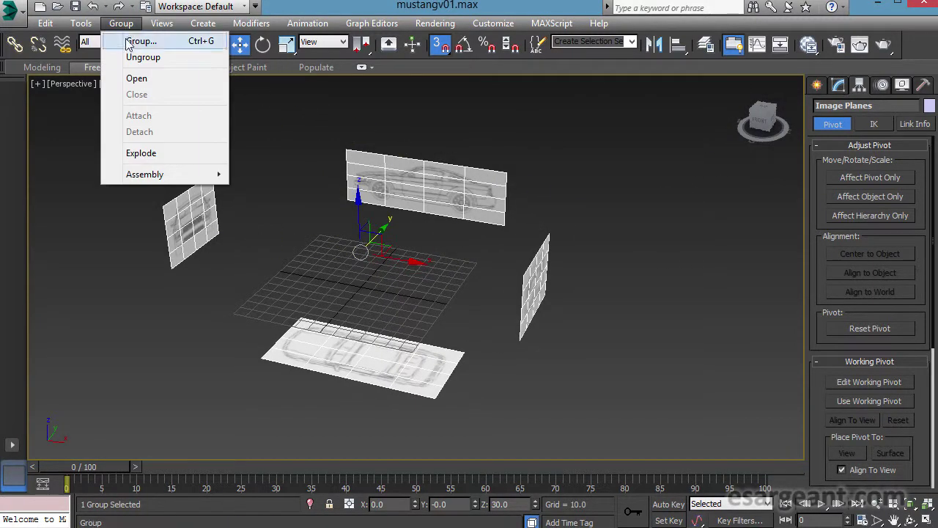
click(150, 82)
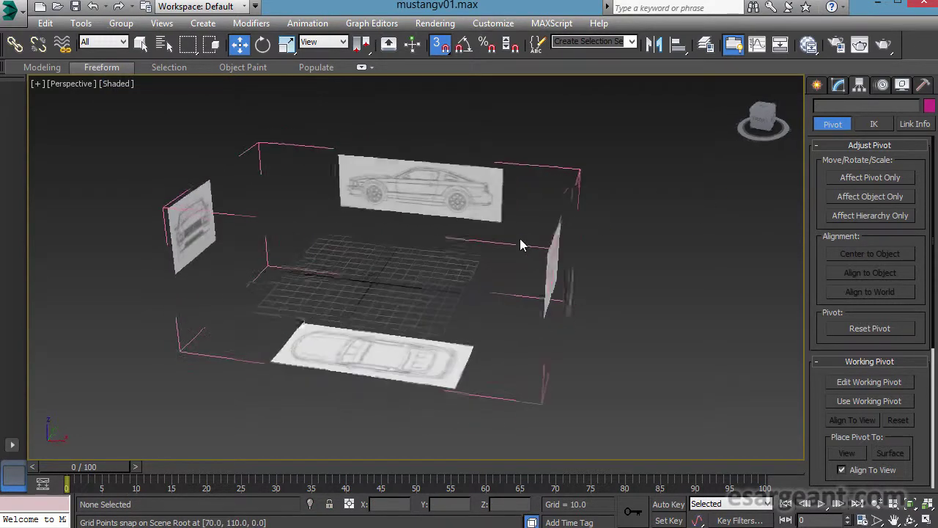
right_click(648, 179)
alt+middle_drag(465, 259, 514, 248)
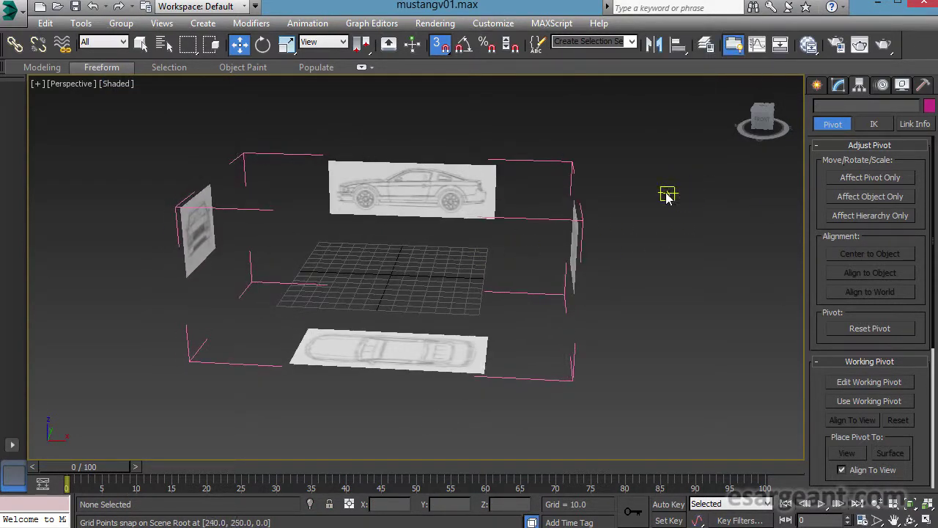
Select the rear-view plane in the opened group and examine the front and rear planes' overlap in the Left viewport
alt+middle_drag(490, 203, 404, 293)
click(395, 188)
alt+middle_drag(497, 197, 305, 186)
click(305, 186)
alt+middle_drag(299, 243, 475, 285)
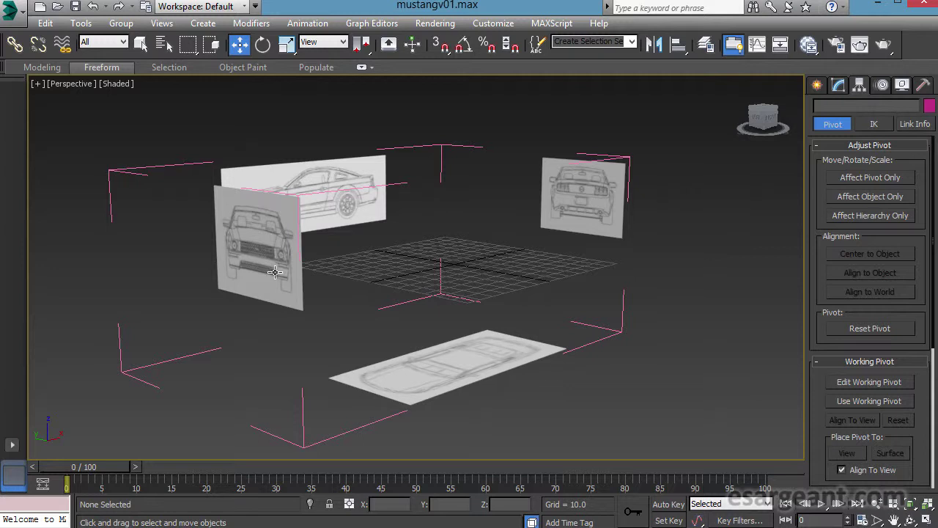
click(599, 200)
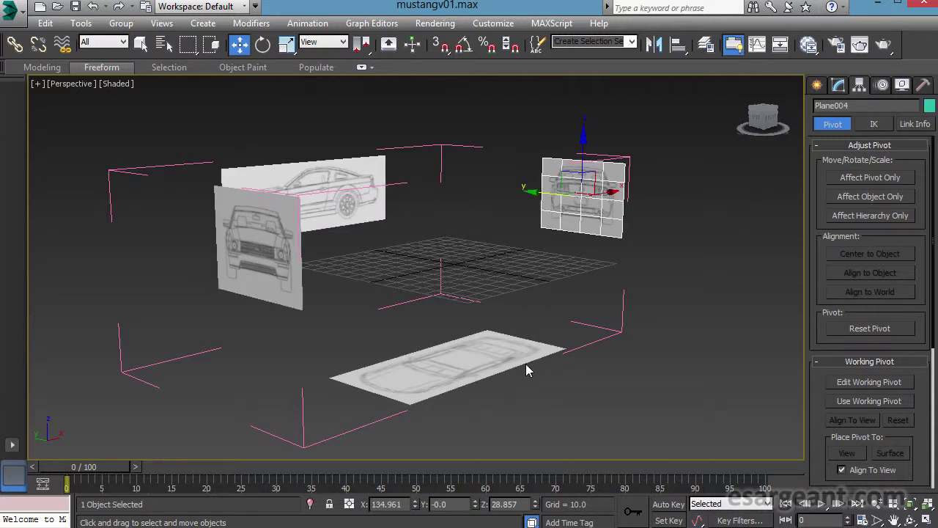
alt+middle_drag(601, 224, 537, 237)
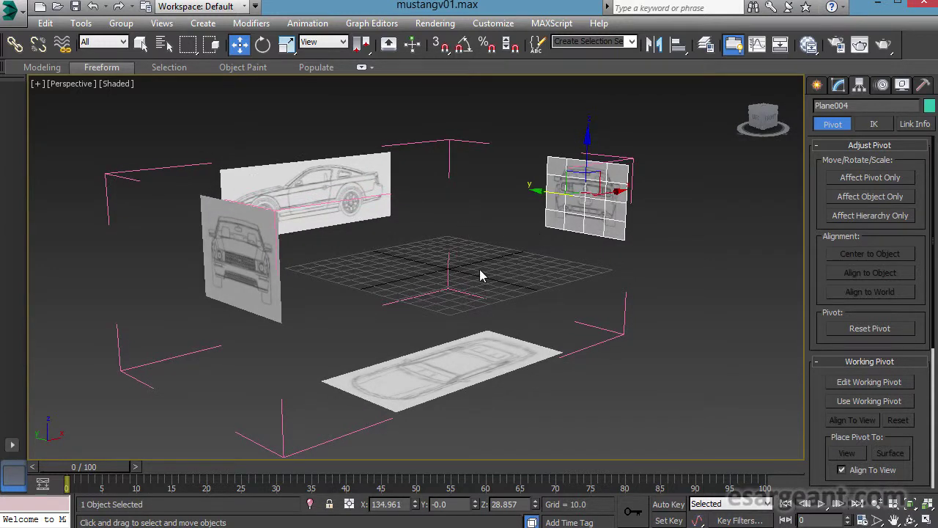
key(alt+w)
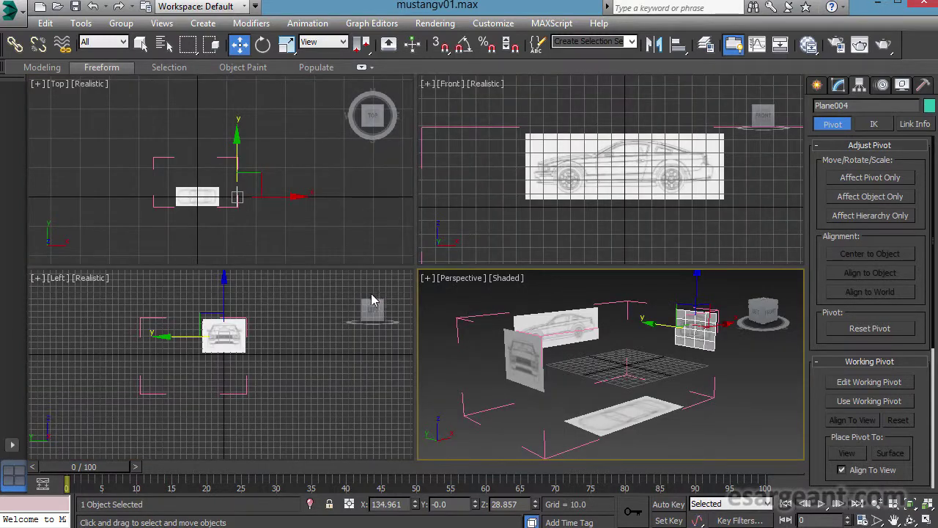
click(220, 343)
scroll(227, 315, up, 8)
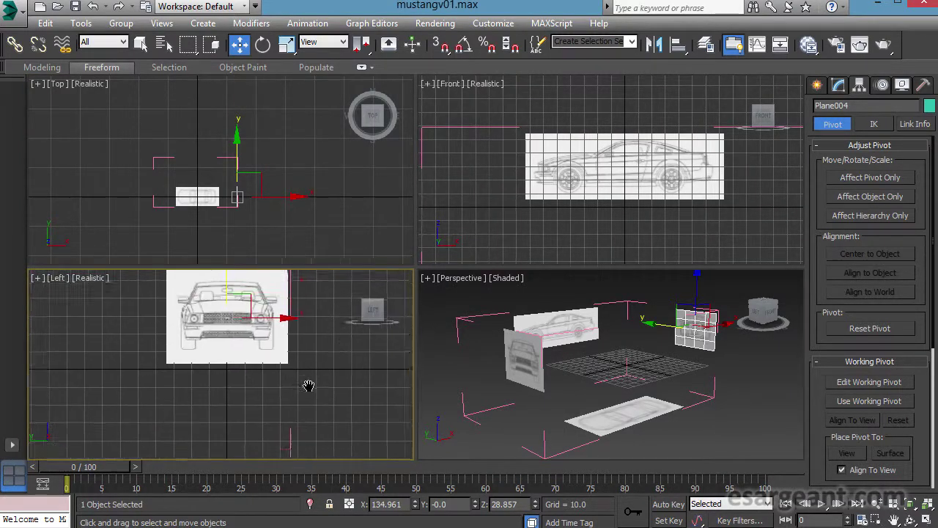
scroll(315, 377, up, 2)
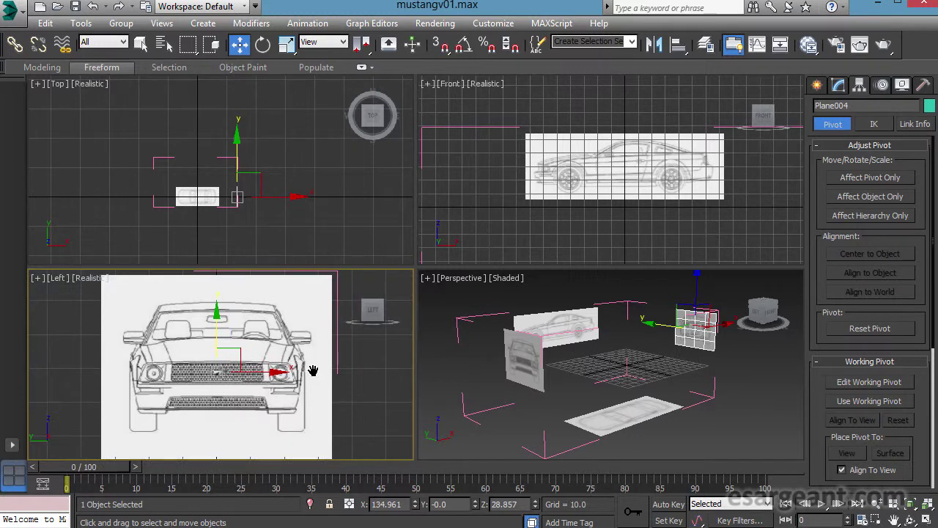
Delete the front-view plane to check the rear drawing in the Left viewport, and undo the deletion
alt+middle_drag(488, 394, 697, 417)
click(532, 401)
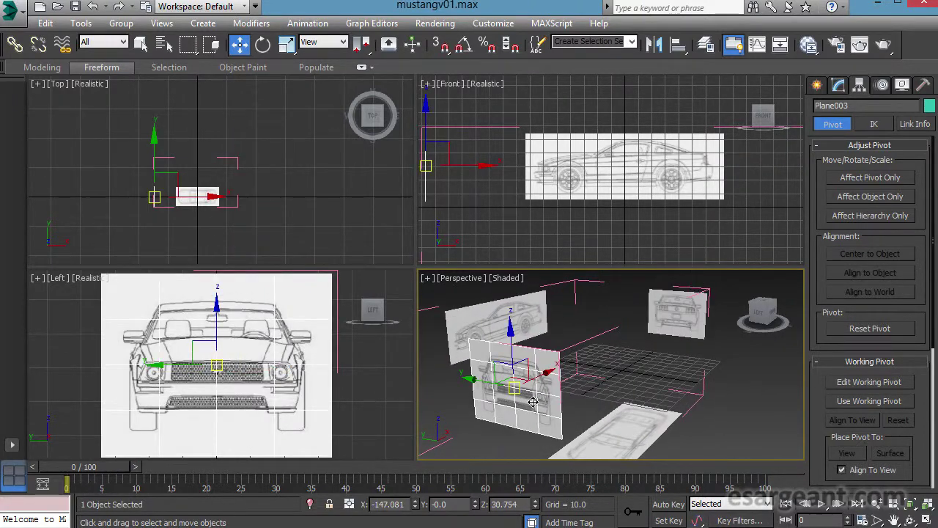
key(Delete)
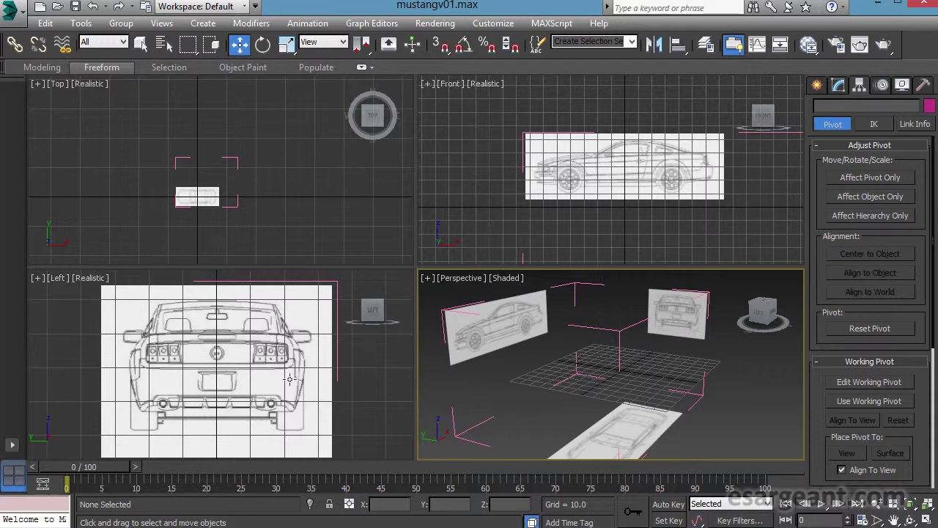
alt+middle_drag(464, 389, 540, 420)
key(ctrl+z)
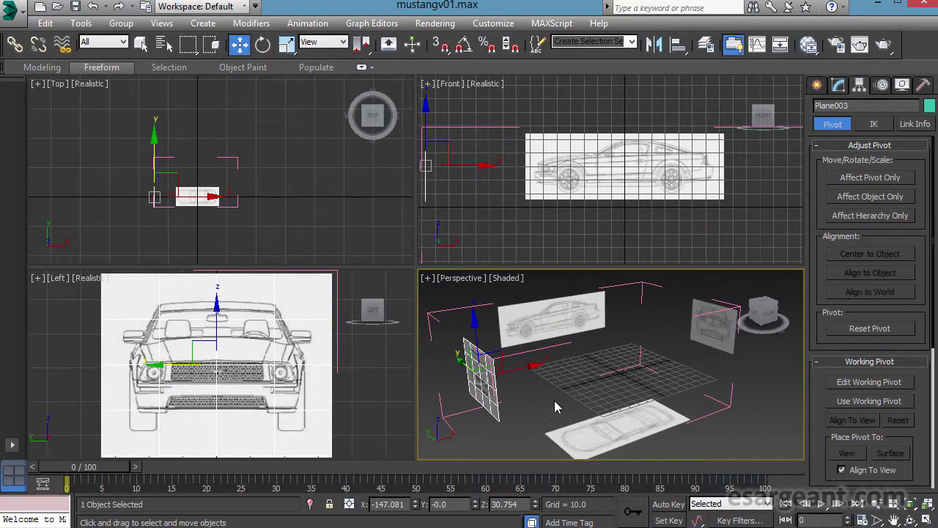
Examine the planes of the opened group around the grid in the maximised Perspective view
key(alt+w)
alt+middle_drag(569, 392, 352, 327)
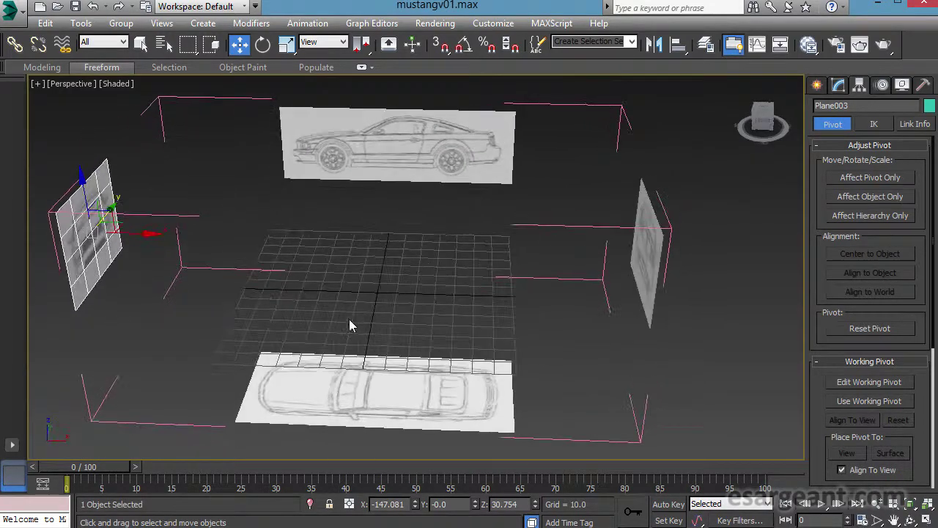
alt+middle_drag(121, 261, 264, 296)
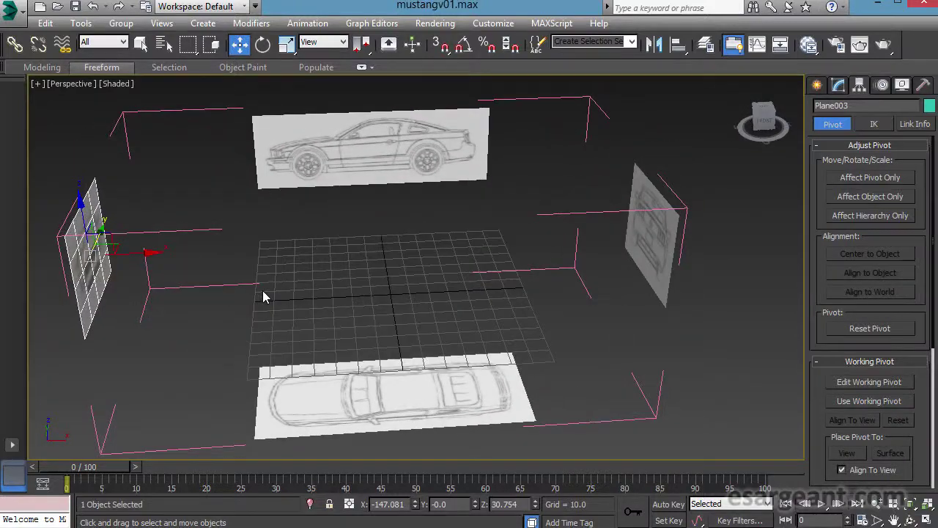
Hide the front-view plane and check the rear drawing in the Left viewport
alt+middle_drag(264, 297, 310, 325)
right_click(200, 341)
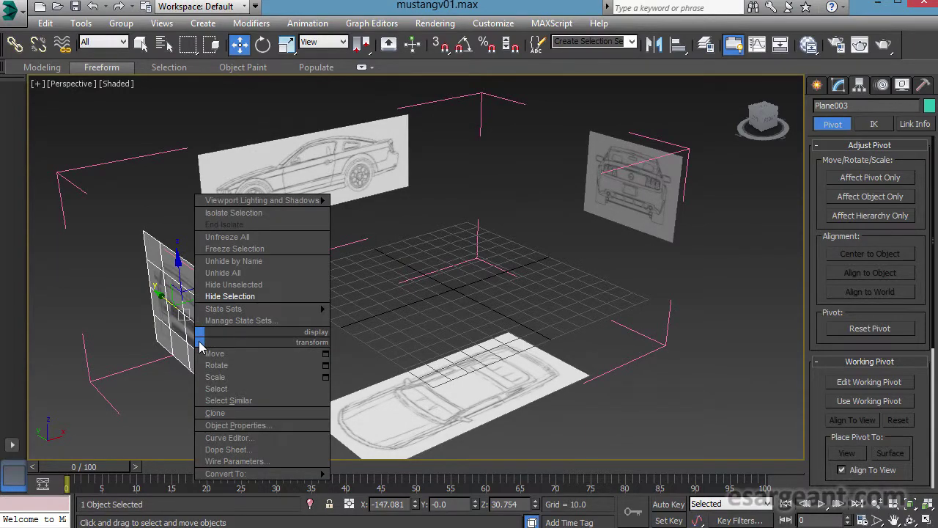
click(229, 296)
alt+middle_drag(304, 318, 458, 341)
key(alt+w)
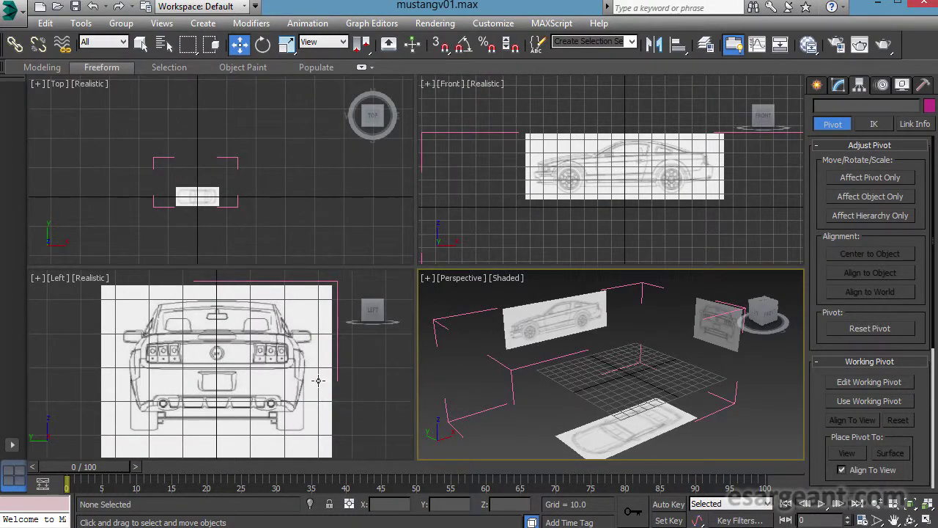
key(alt+w)
alt+middle_drag(521, 374, 603, 218)
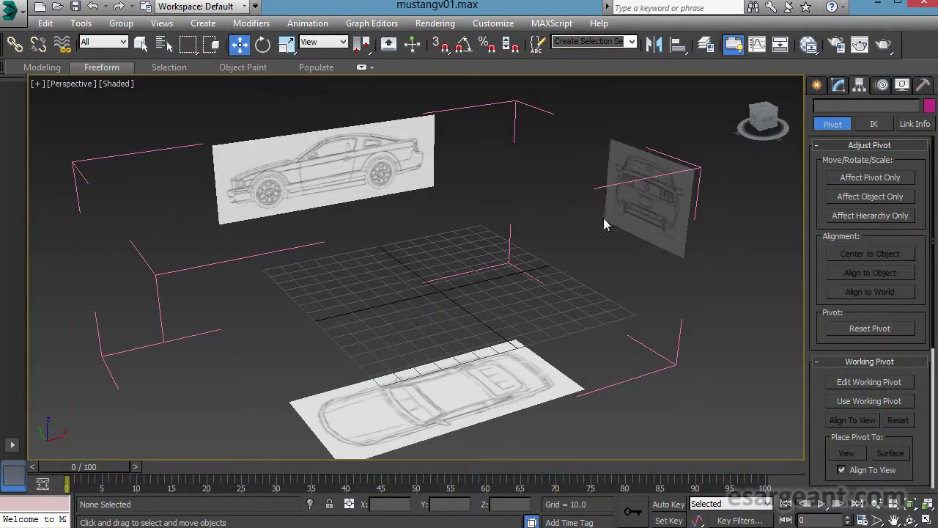
right_click(245, 278)
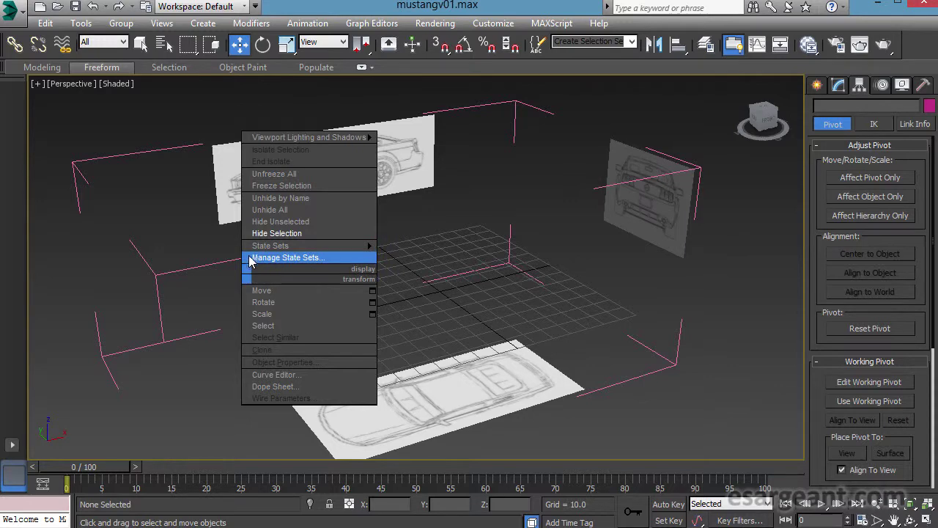
click(229, 274)
alt+middle_drag(638, 229, 532, 277)
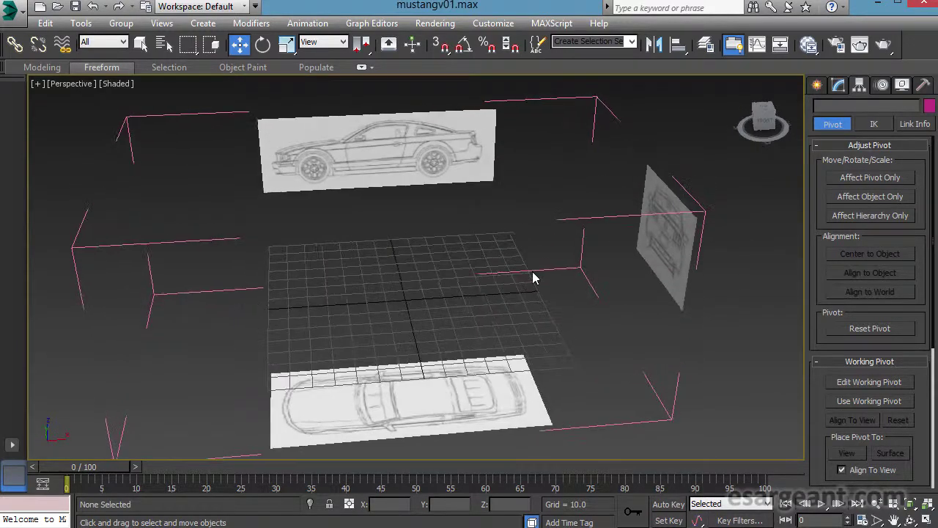
Create a box about 98 by 98 units and 54 units high, centred on the grid between the blueprint planes
click(838, 86)
click(818, 85)
click(842, 179)
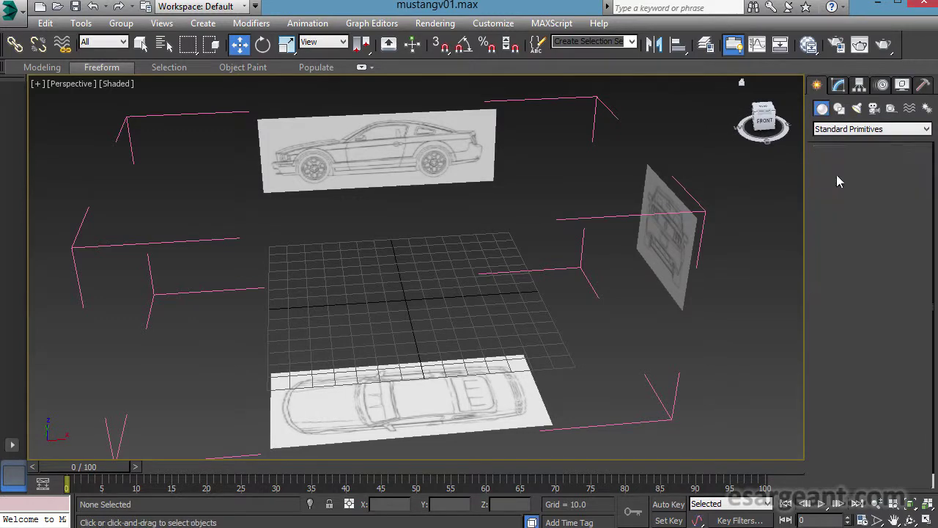
drag(417, 311, 513, 348)
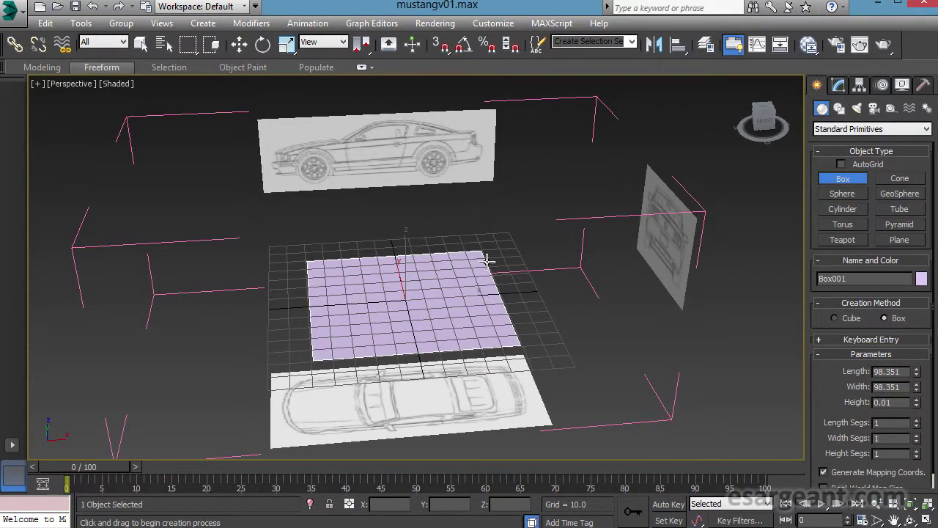
alt+middle_drag(465, 241, 479, 264)
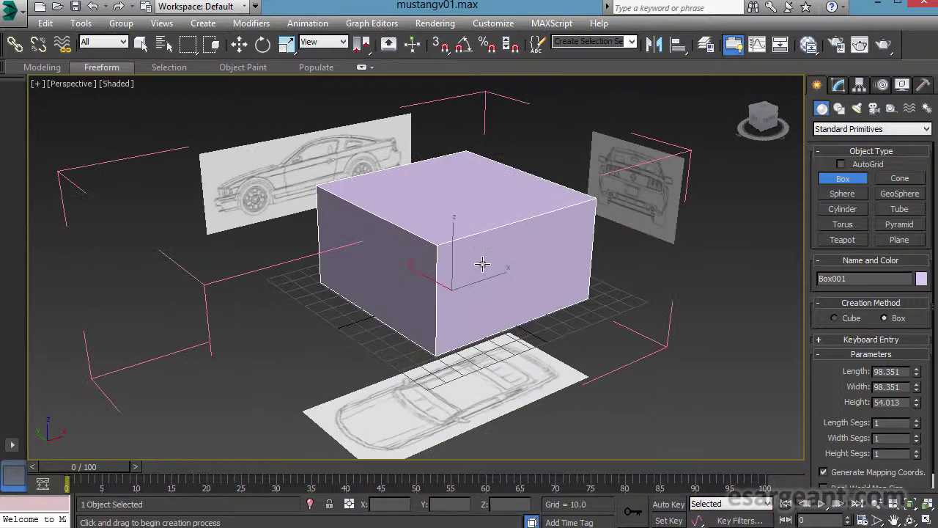
key(w)
alt+middle_drag(608, 280, 572, 279)
alt+middle_drag(476, 263, 438, 273)
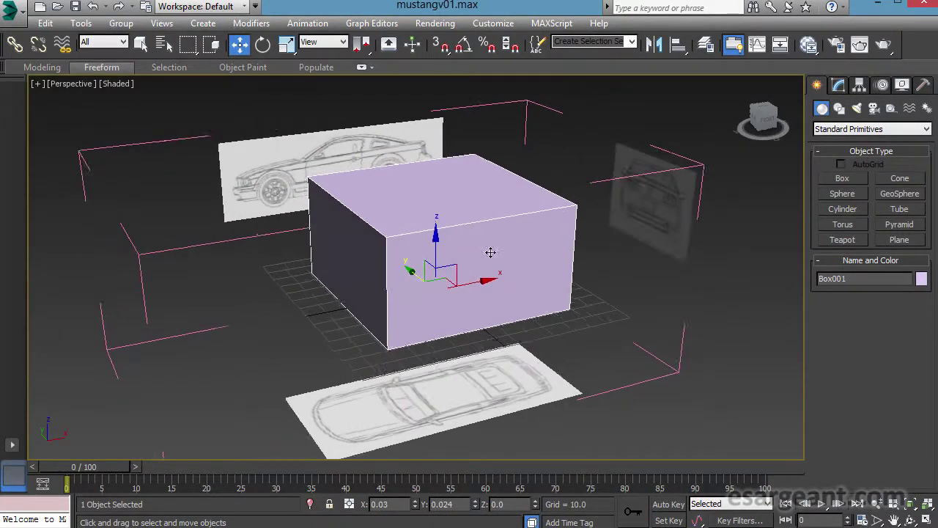
Nudge the box up to Z 0.718 in the Left viewport where it covers the rear drawing
key(alt+w)
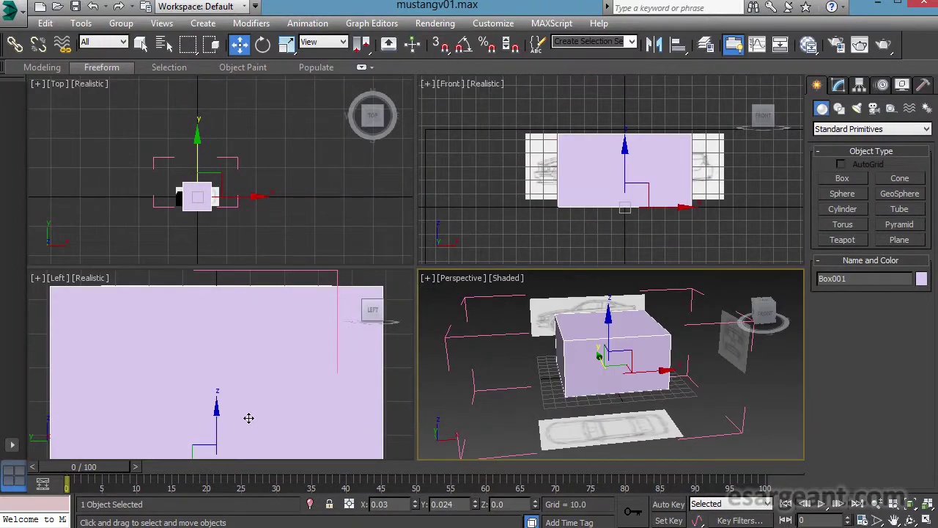
scroll(279, 400, down, 4)
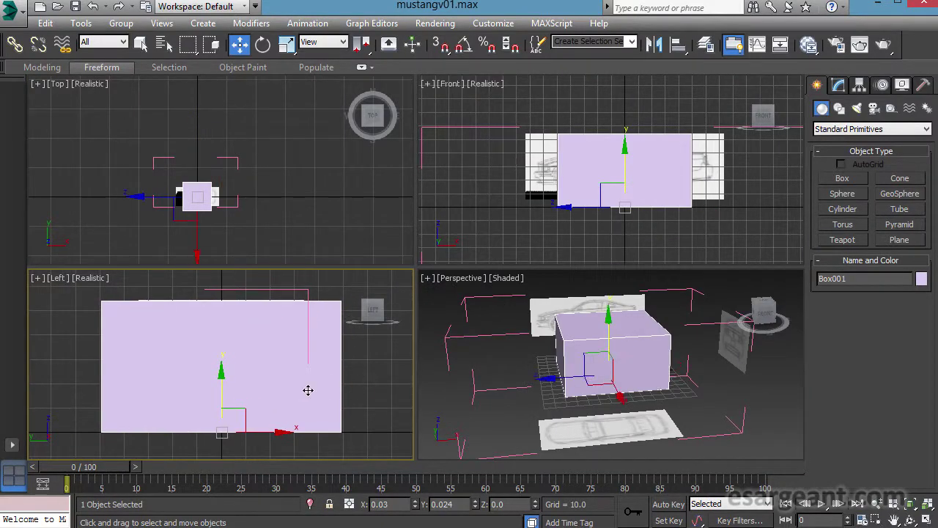
mouse_move(233, 387)
mouse_down()
mouse_move(225, 448)
mouse_move(241, 369)
mouse_move(241, 386)
mouse_up()
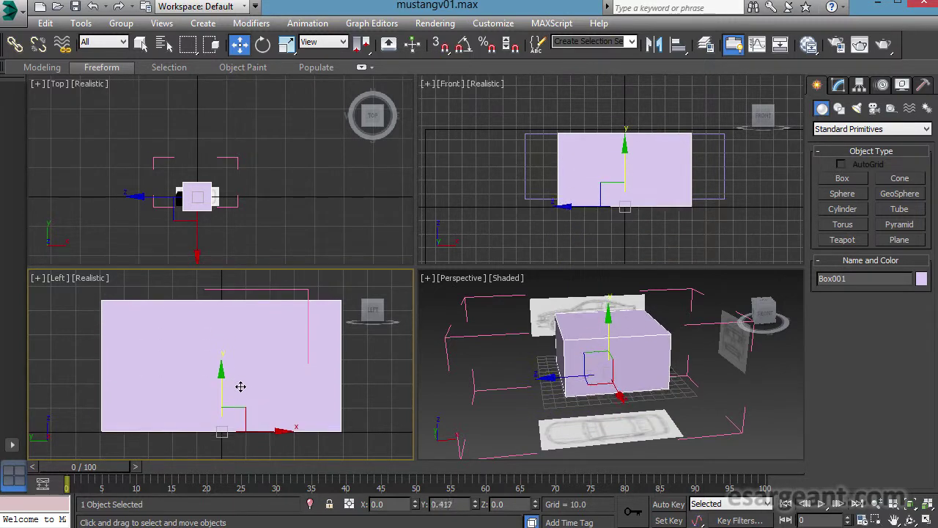
click(602, 366)
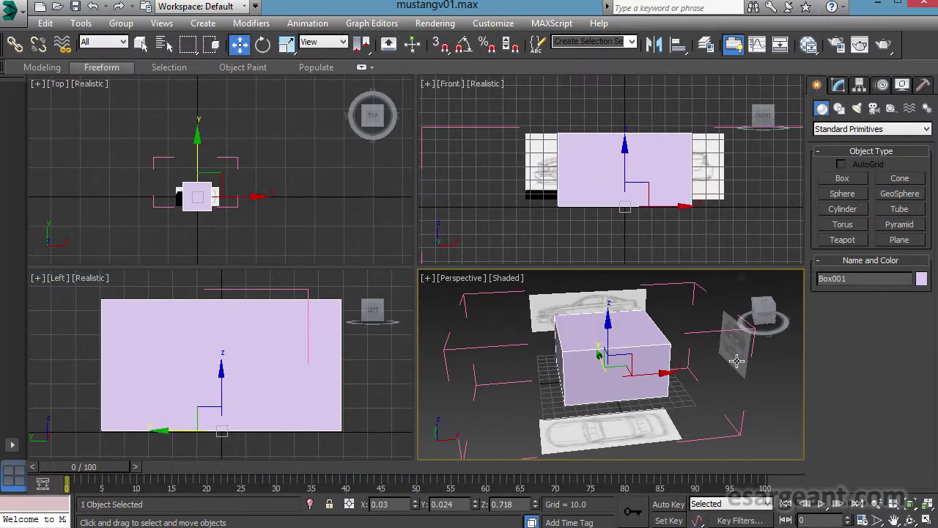
scroll(650, 369, up, 1)
key(alt+w)
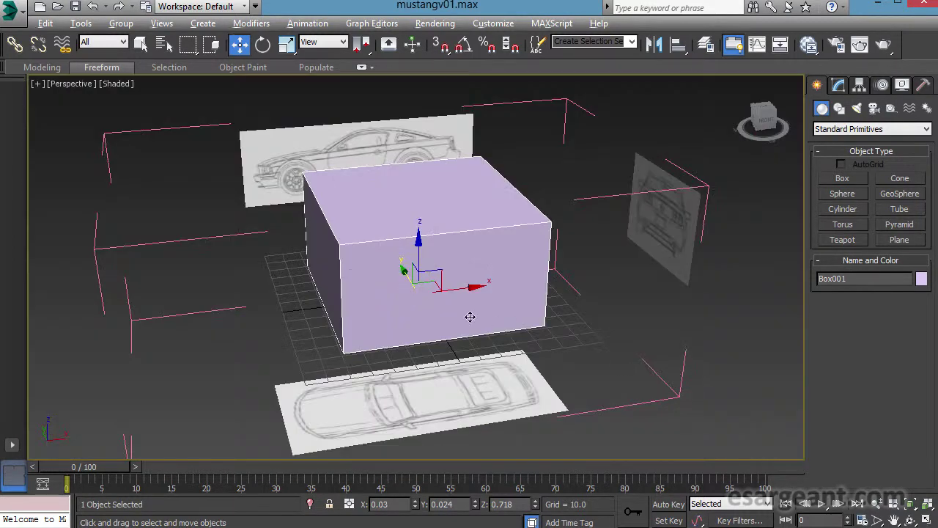
Set the box's visibility to 0.5 in its object properties so the blueprints show through it
alt+middle_drag(407, 217, 345, 342)
alt+middle_drag(394, 322, 478, 254)
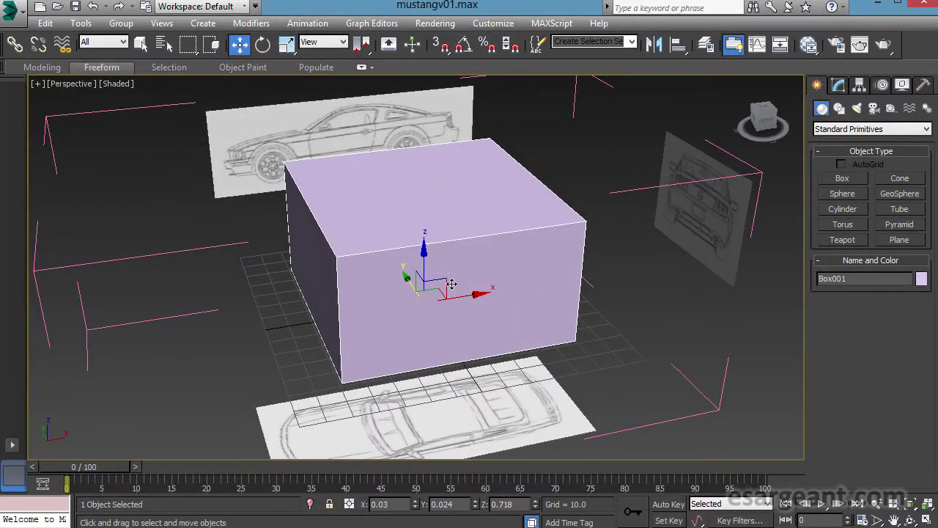
right_click(373, 261)
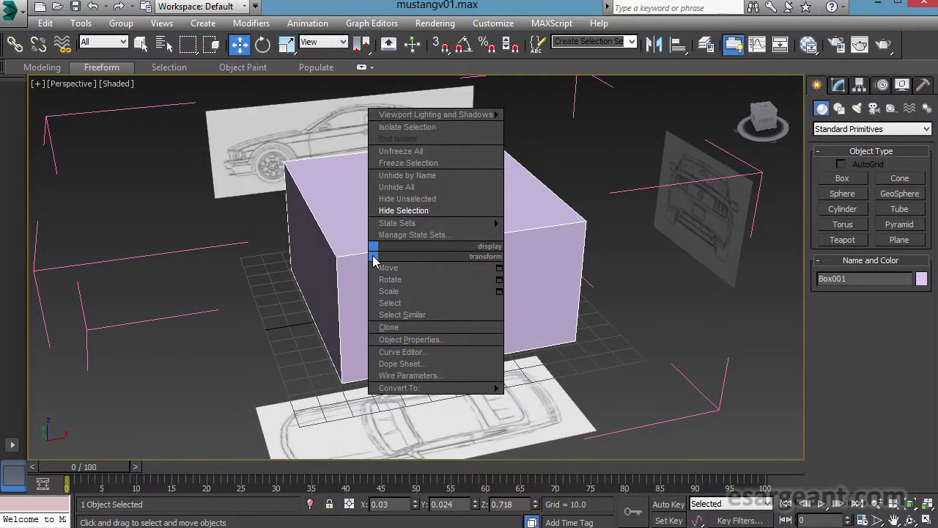
click(429, 339)
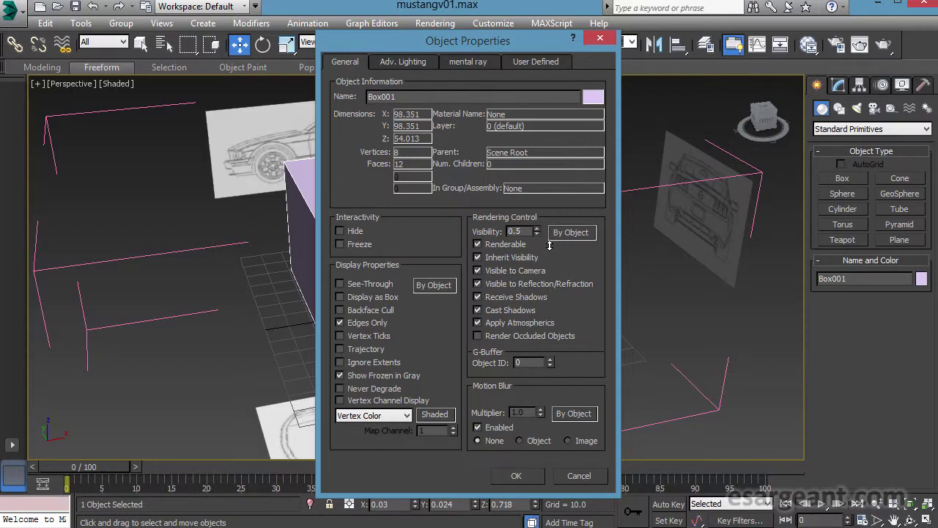
click(516, 476)
scroll(445, 367, down, 2)
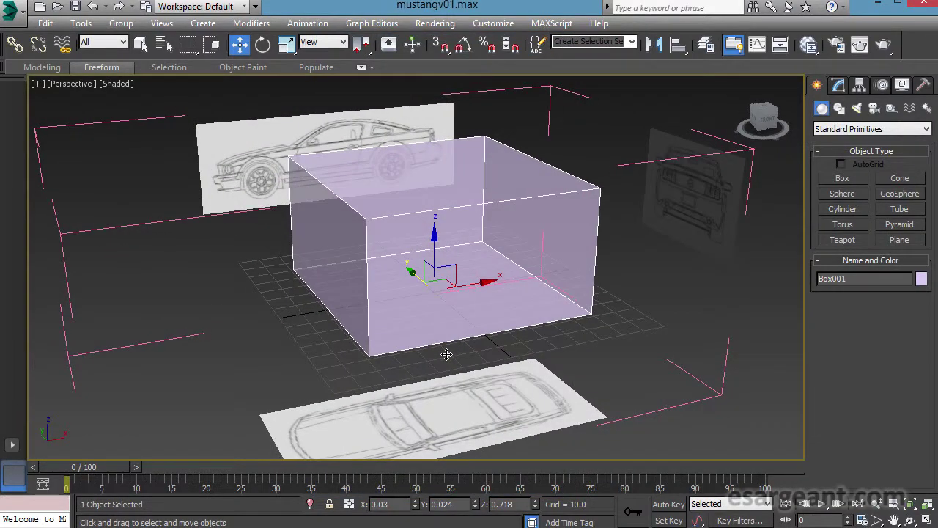
Switch the Left viewport to Shaded display and check the rear drawing through the translucent box
key(alt+w)
key(alt+w)
scroll(160, 168, up, 2)
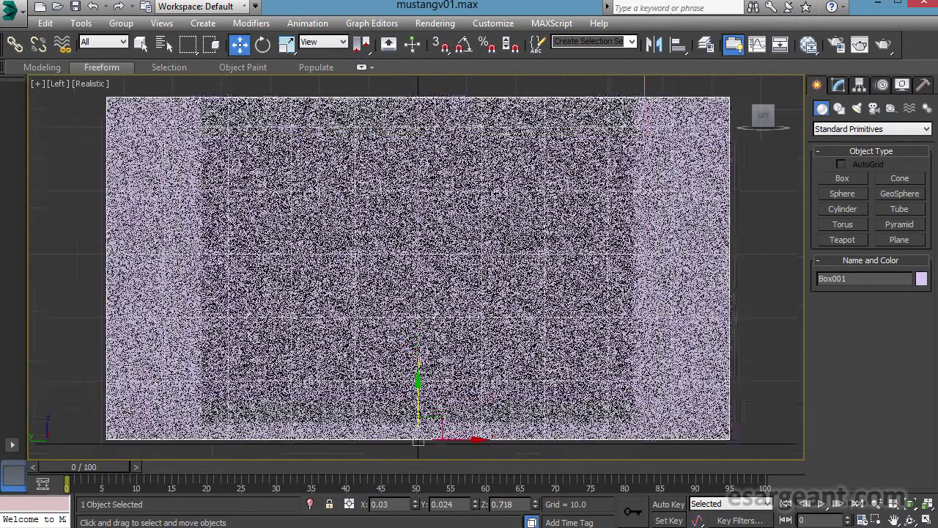
click(91, 84)
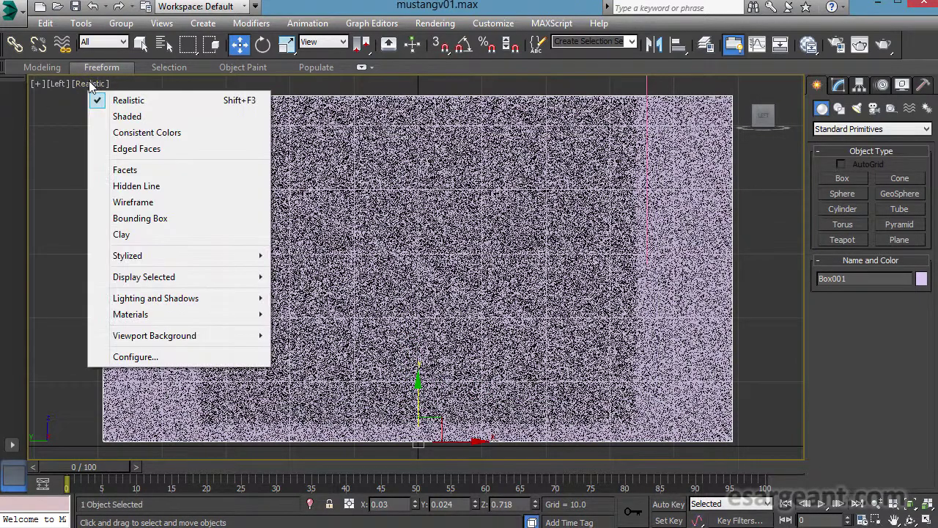
click(147, 118)
scroll(340, 256, up, 2)
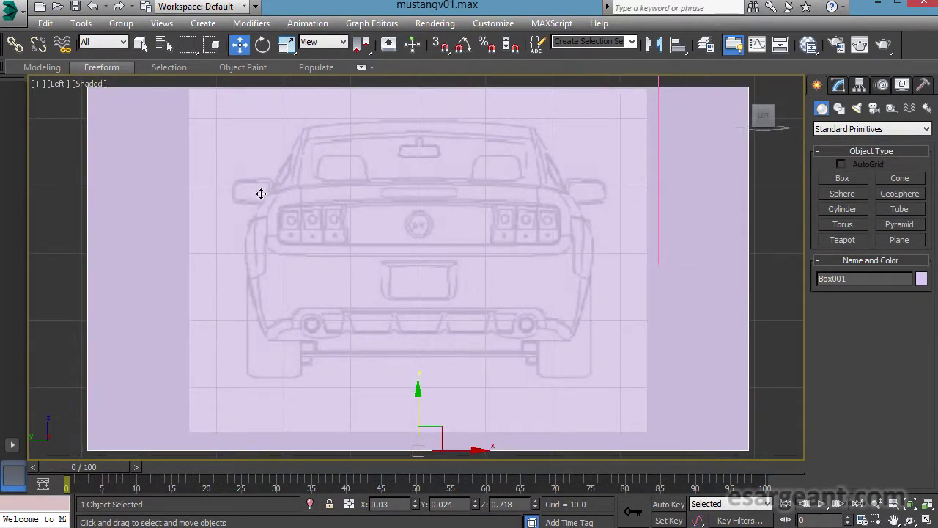
scroll(498, 317, down, 1)
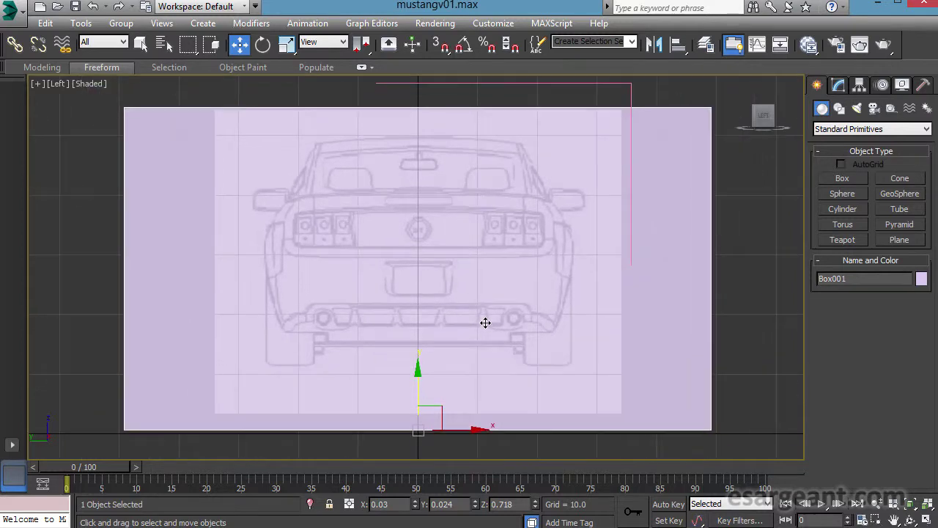
Delete the box in the Perspective view, and undo both the deletion and the box's earlier nudge
key(alt+w)
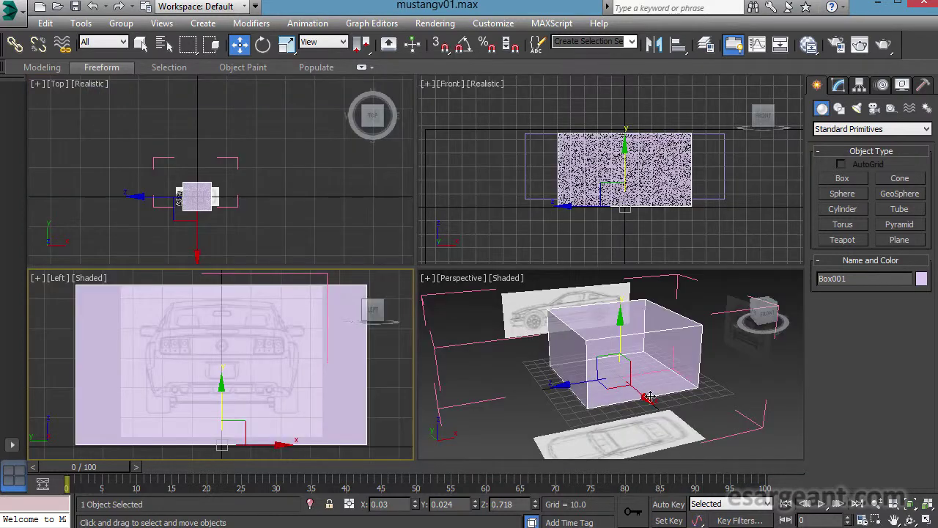
right_click(605, 381)
key(alt+w)
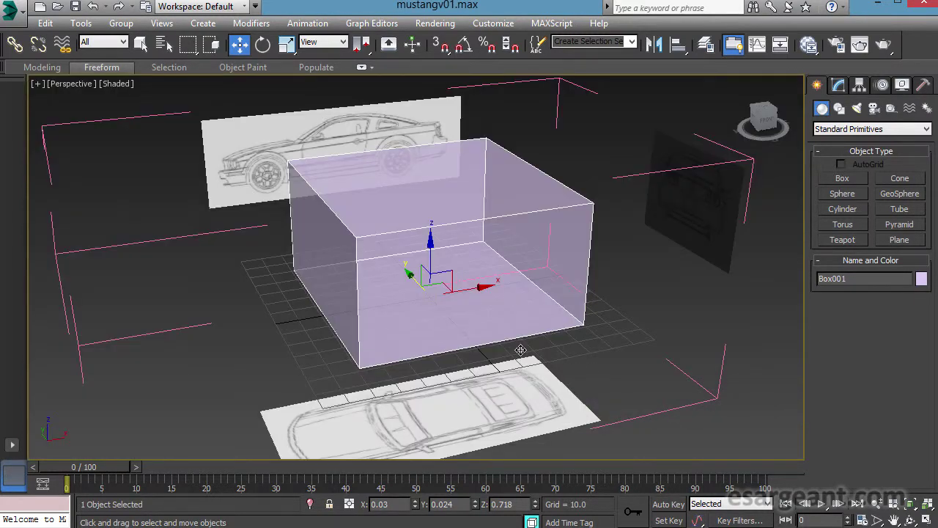
key(Delete)
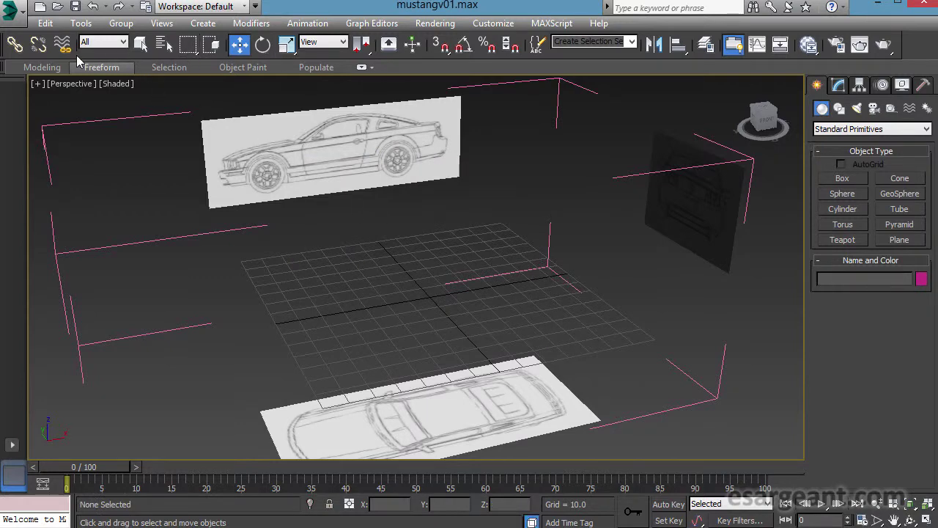
click(93, 6)
Set the box's visibility to 1.0 in its object properties to make it opaque
right_click(397, 229)
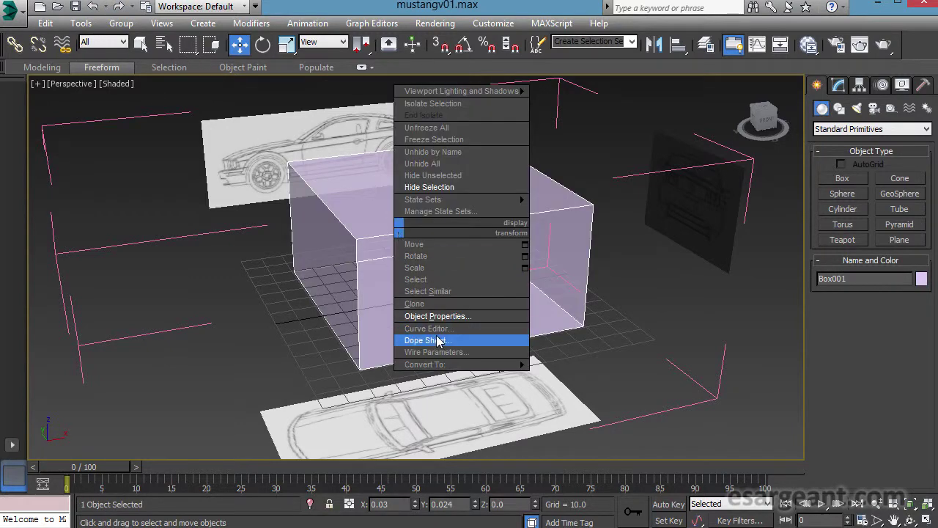
click(438, 316)
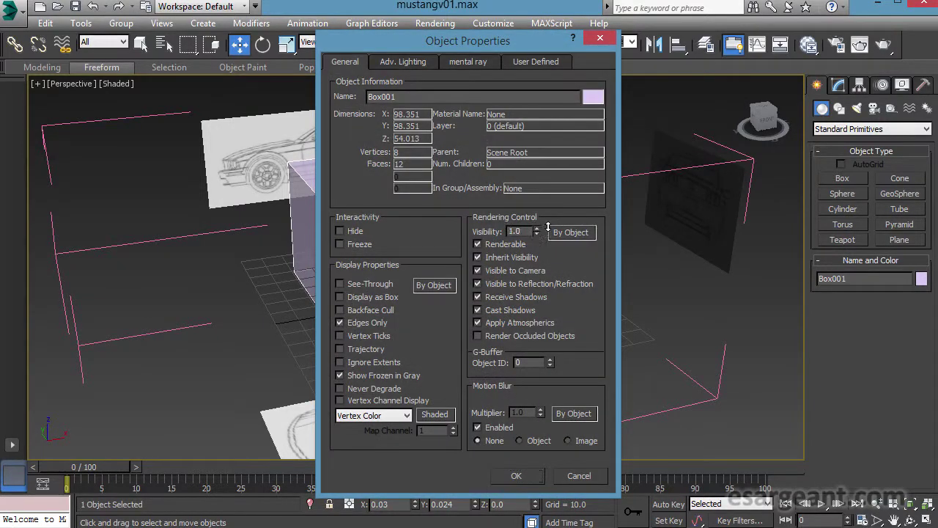
click(516, 475)
alt+middle_drag(531, 447, 604, 321)
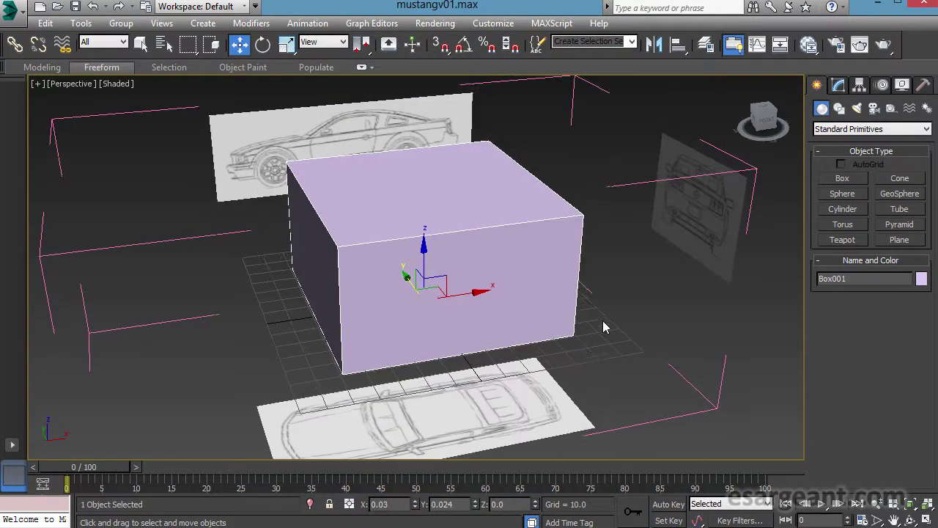
Move the rear-view plane along X to about -93.6, on the other side of the box
click(698, 229)
key(alt+w)
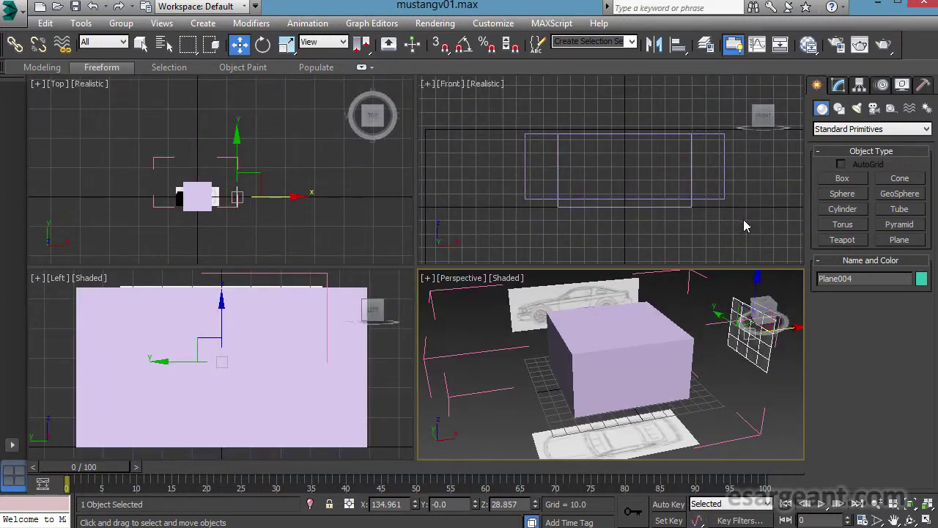
drag(802, 338, 373, 377)
alt+middle_drag(504, 404, 601, 375)
Set the rear-view plane's visibility to 0.5 and check its transparency over the box in the Left viewport
right_click(601, 375)
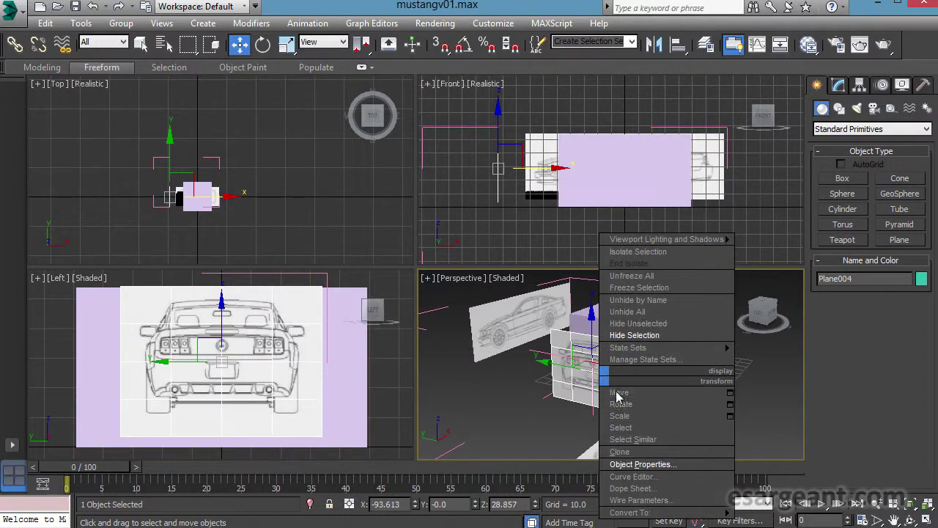
click(639, 465)
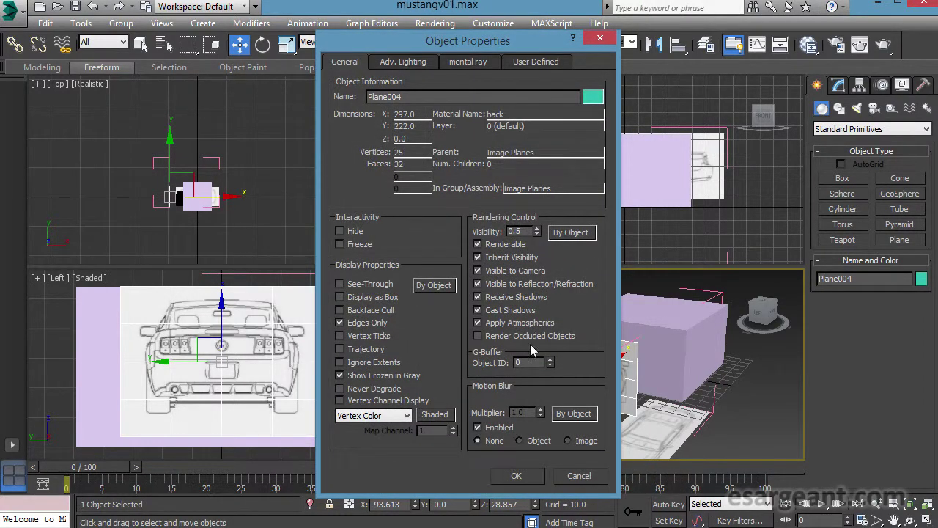
click(517, 475)
click(282, 370)
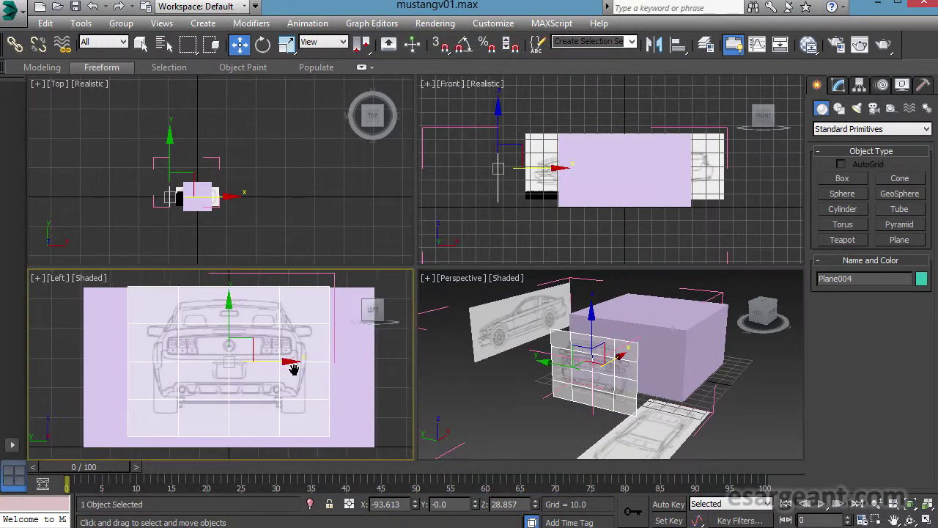
key(alt+w)
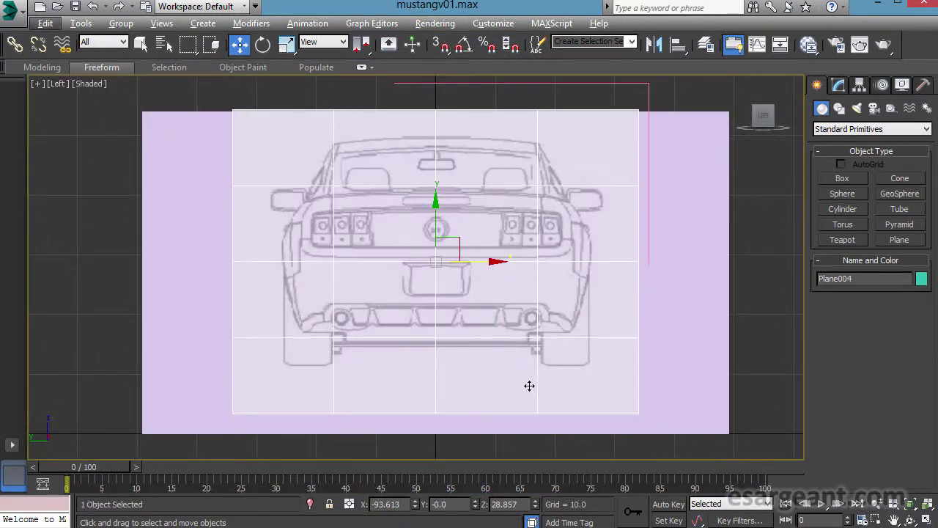
Review the rear-view plane's object properties from the Perspective viewport and close them
key(alt+w)
click(648, 402)
key(alt+w)
alt+middle_drag(620, 375, 589, 293)
right_click(623, 260)
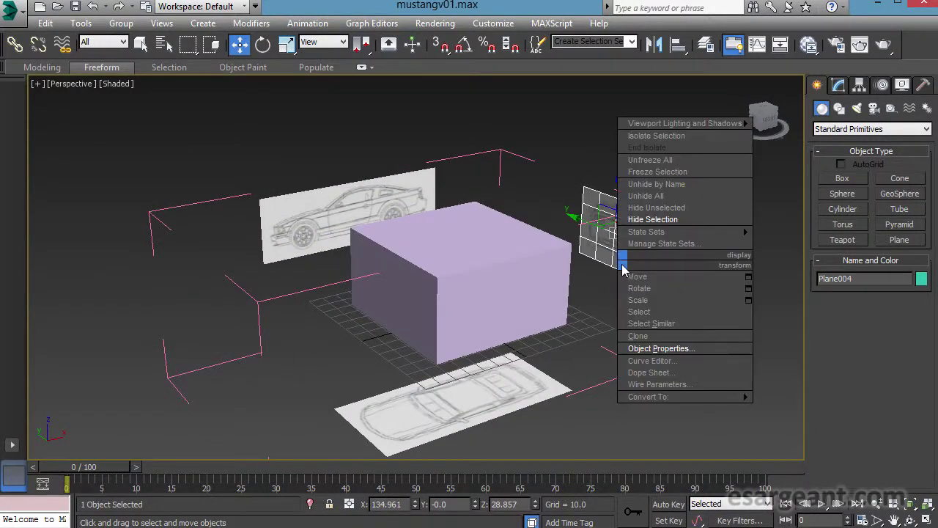
click(662, 349)
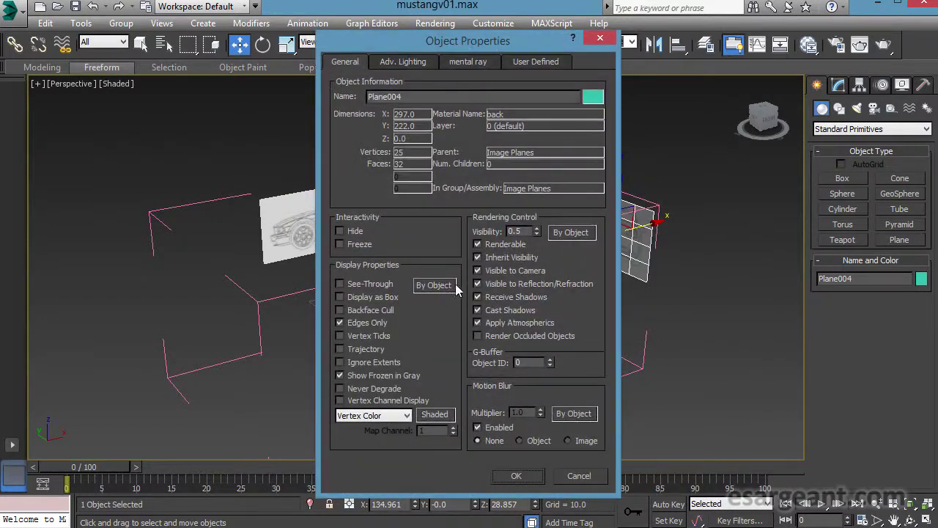
click(518, 474)
Turn on See-Through for the box and check the rear-view drawing through it in the Left viewport
click(536, 339)
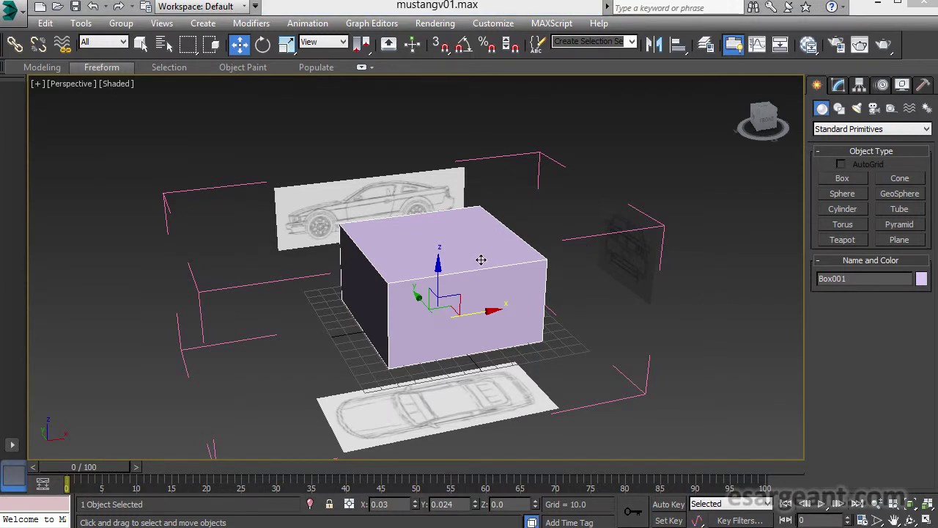
alt+middle_drag(481, 260, 491, 259)
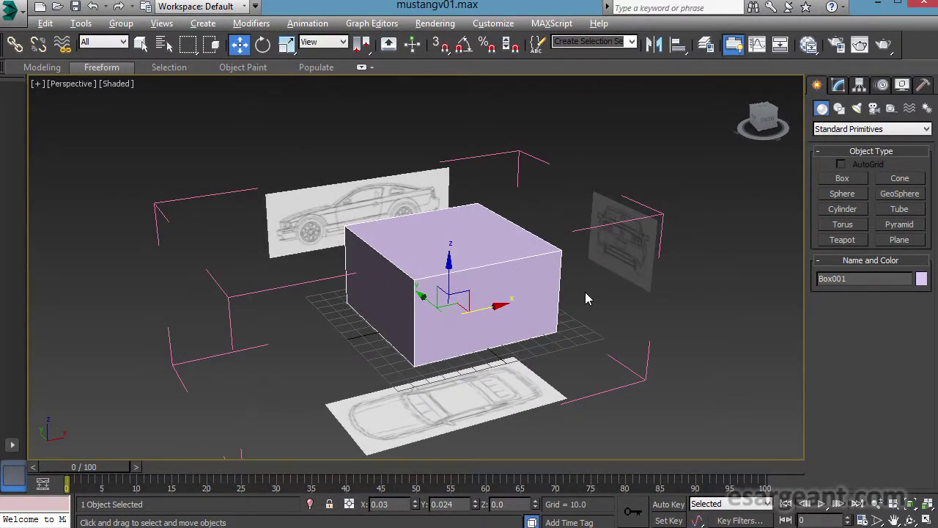
key(alt+x)
alt+middle_drag(585, 292, 510, 304)
key(alt+w)
right_click(352, 349)
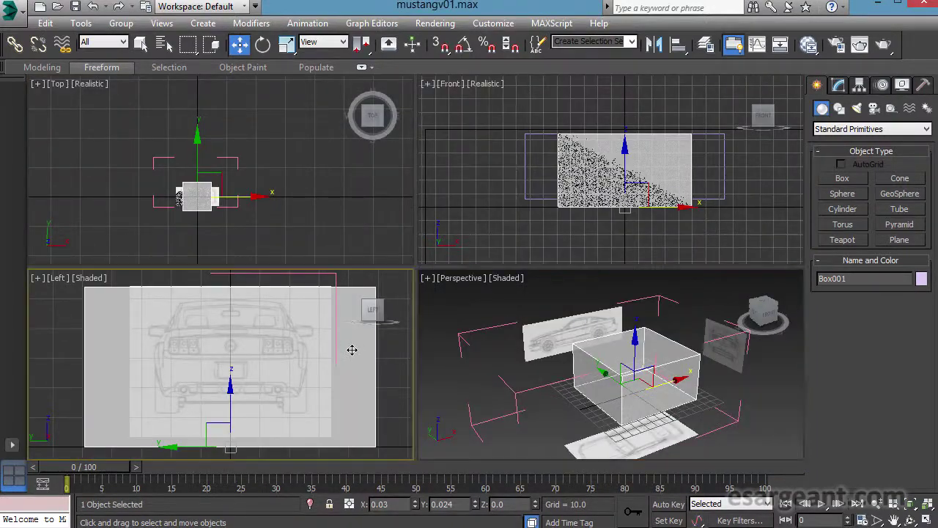
key(alt+w)
scroll(504, 326, down, 1)
key(alt+w)
Set the Front viewport's display mode to Shaded so the side drawing can be checked through the box
right_click(550, 225)
key(alt+w)
scroll(549, 223, up, 3)
scroll(417, 268, down, 1)
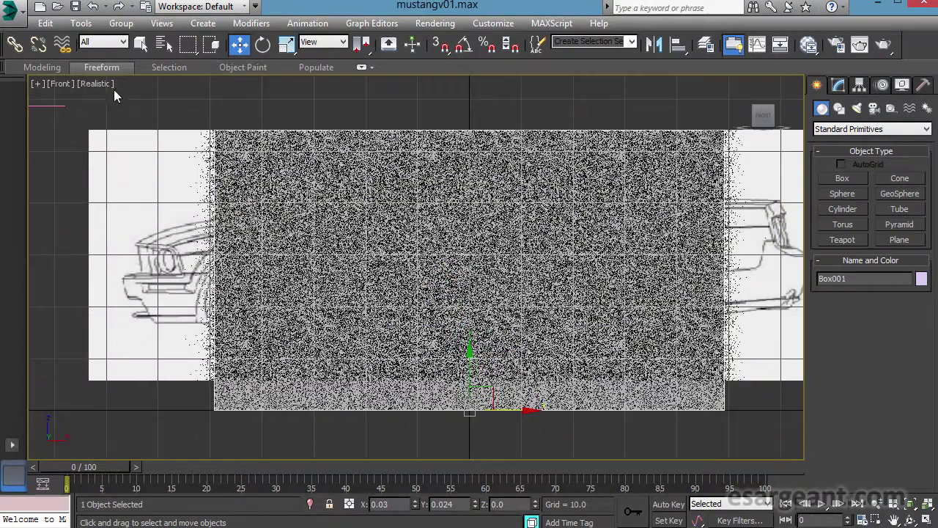
click(97, 83)
click(120, 115)
scroll(416, 270, up, 1)
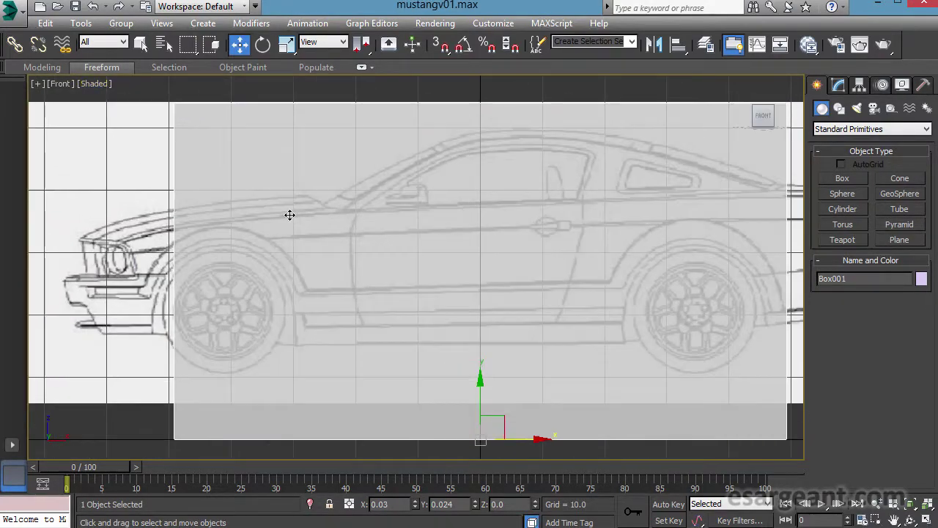
scroll(484, 277, down, 2)
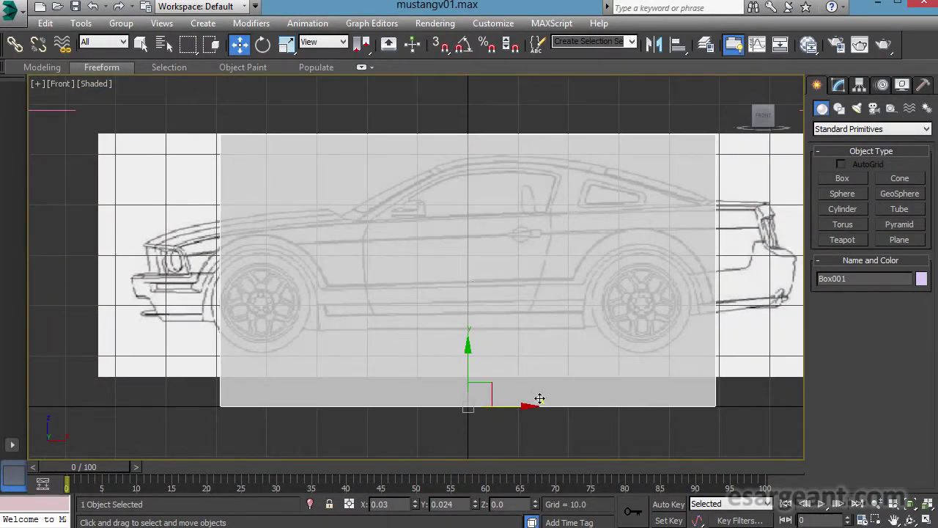
Toggle the box's See-Through display repeatedly in the Front viewport, leaving it opaque
key(alt+x)
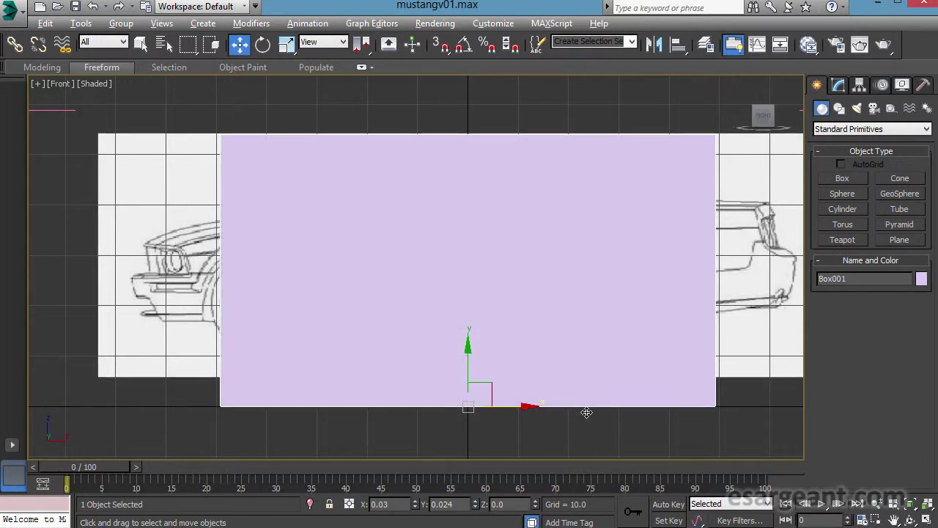
key(alt+x)
key(alt+x)
key(alt+x)
key(alt+x)
key(alt+x)
key(alt+x)
Unhide all hidden objects in the Perspective viewport to bring back the front-view plane
key(alt+w)
click(651, 419)
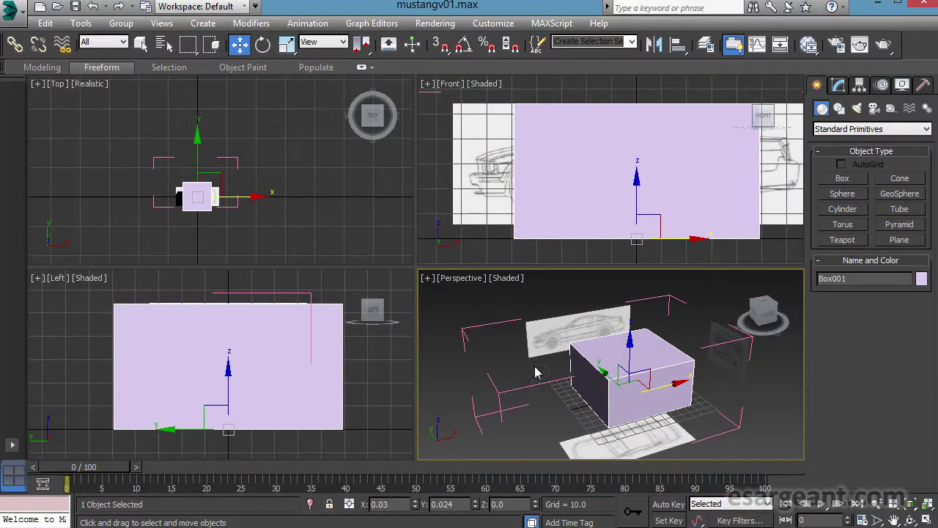
alt+middle_drag(521, 381, 508, 387)
key(alt+w)
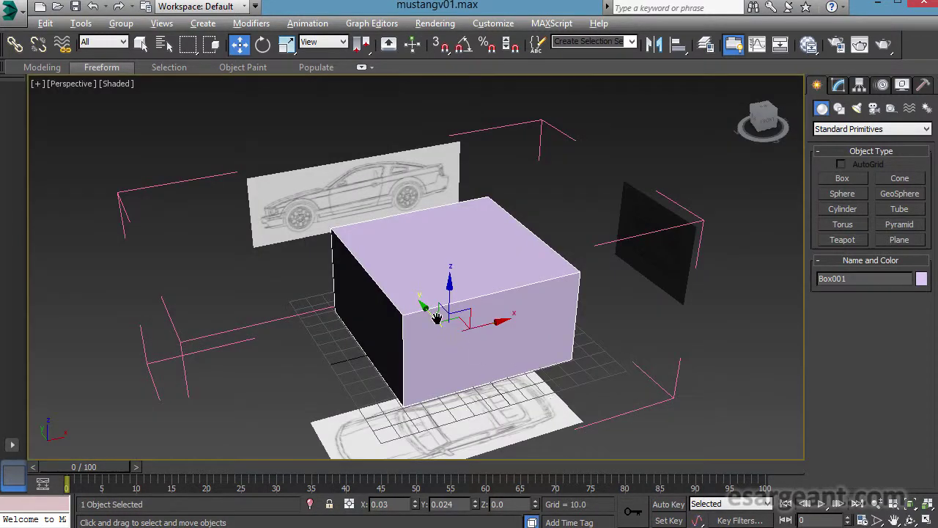
alt+middle_drag(435, 318, 455, 258)
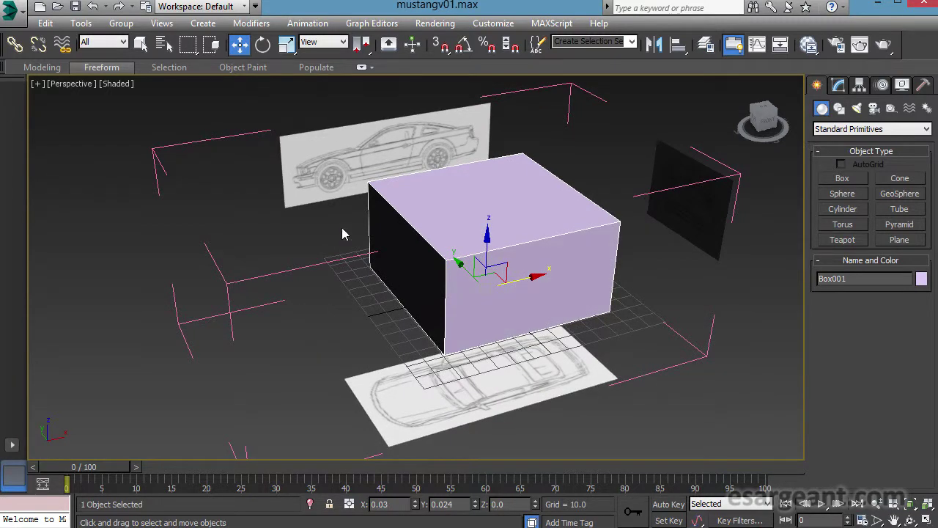
right_click(687, 215)
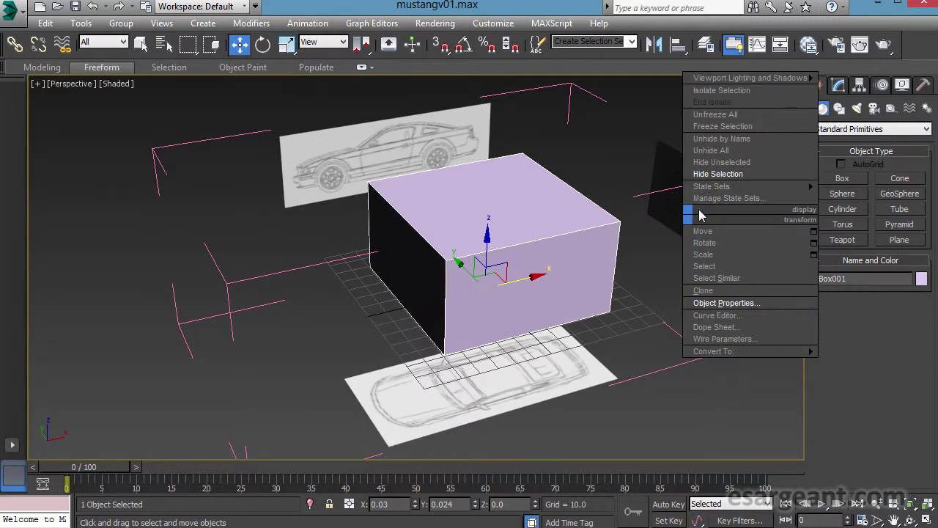
click(741, 148)
alt+middle_drag(469, 338, 307, 317)
alt+middle_drag(431, 314, 274, 227)
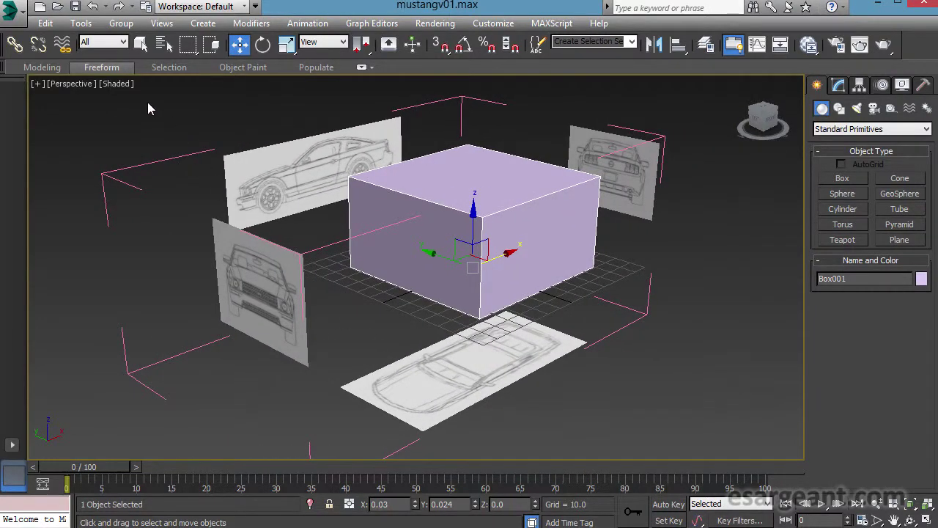
Keep the Perspective viewport in Shaded display mode and delete the box from the scene
click(125, 85)
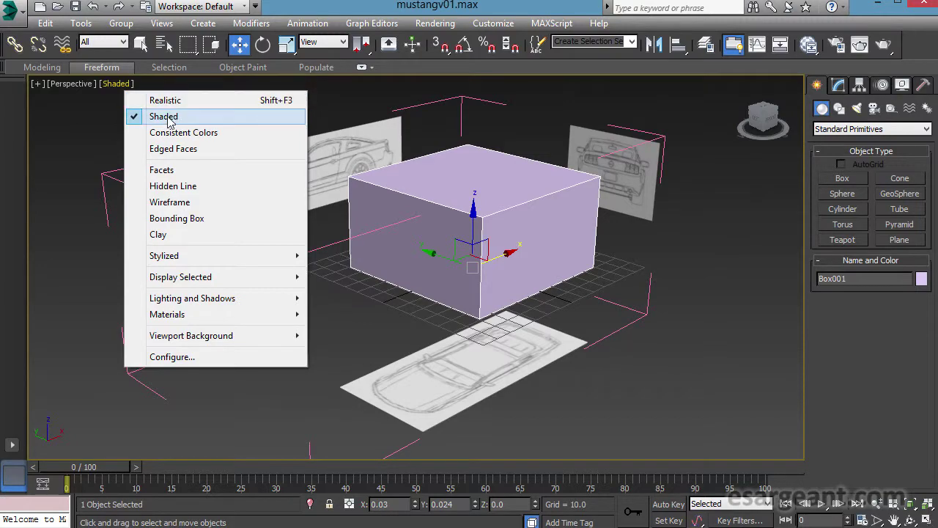
click(166, 117)
mouse_move(430, 310)
alt+middle_down()
mouse_move(408, 310)
mouse_move(498, 279)
mouse_move(469, 293)
mouse_move(290, 303)
mouse_move(419, 303)
mouse_move(271, 307)
mouse_move(360, 301)
alt+middle_up()
alt+middle_drag(534, 370, 439, 374)
click(248, 327)
click(320, 287)
key(Delete)
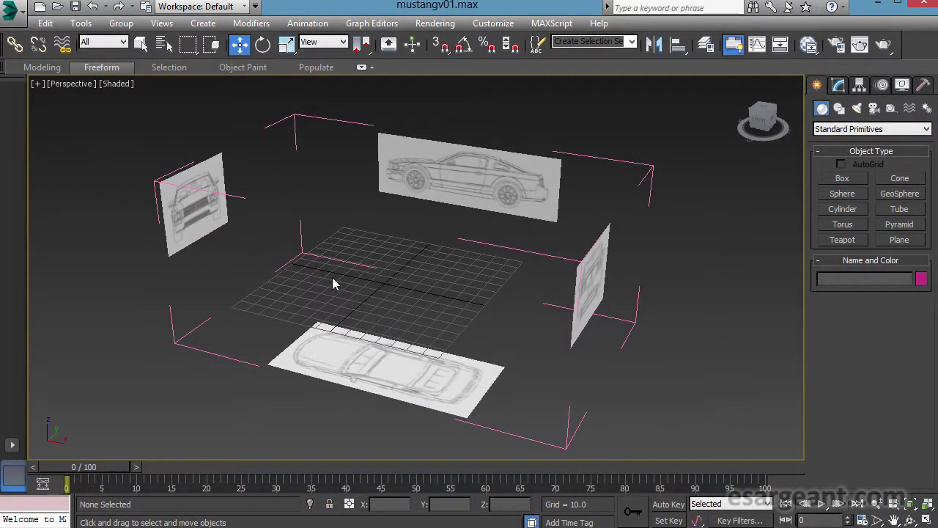